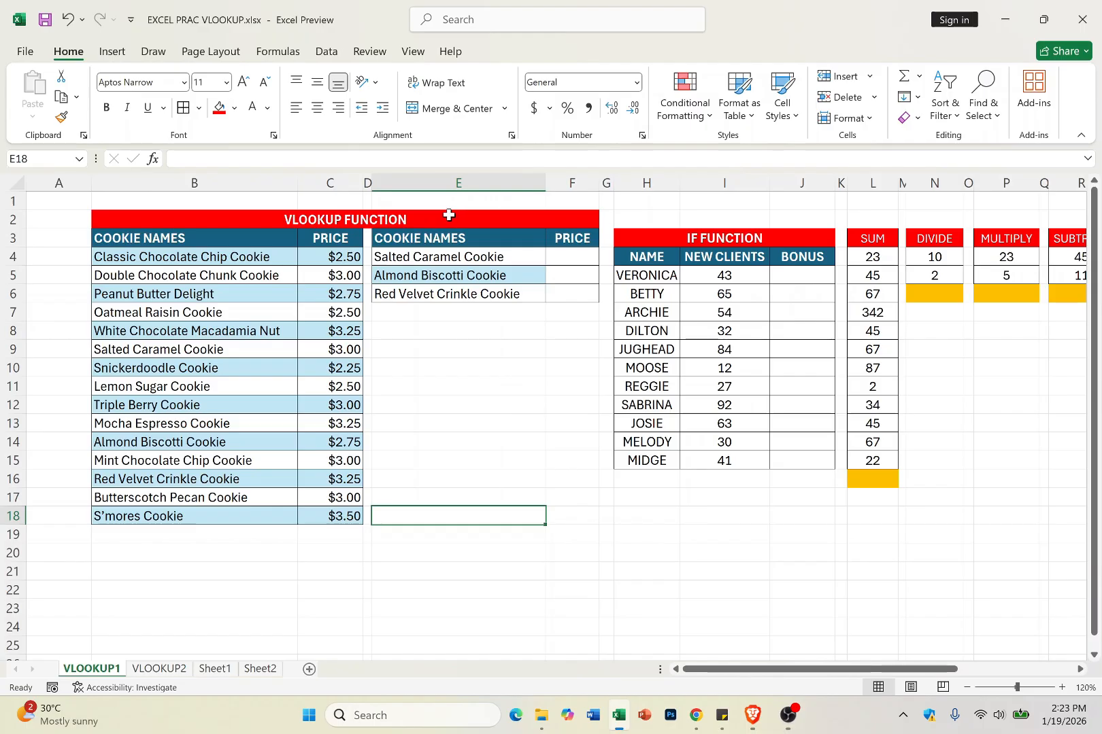
Examine the cookie price list and the three cookie names in E4:E6 that need prices.
left_click(574, 262)
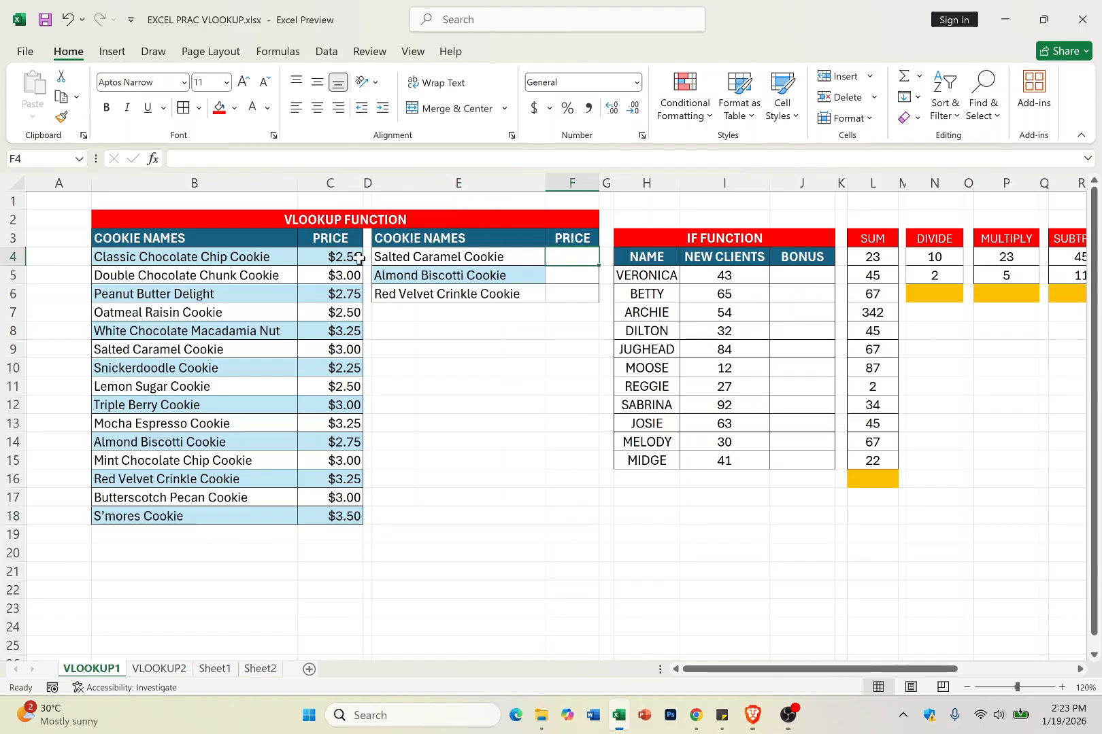
left_click_drag(351, 256, 331, 516)
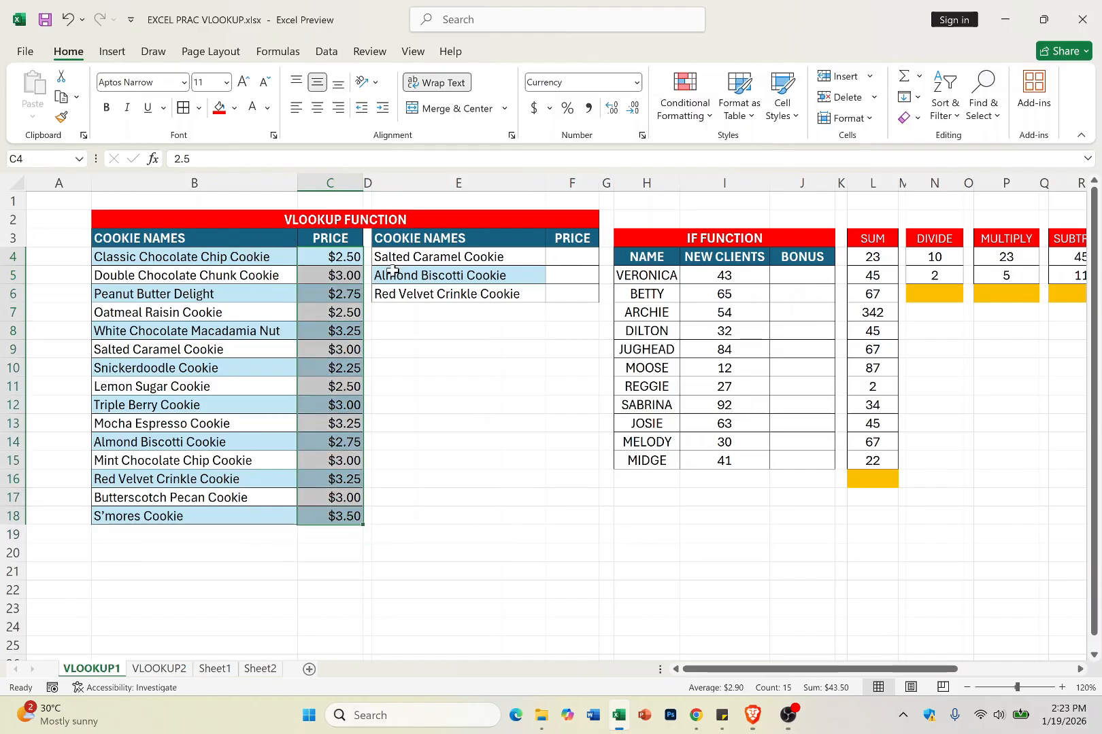
left_click(571, 256)
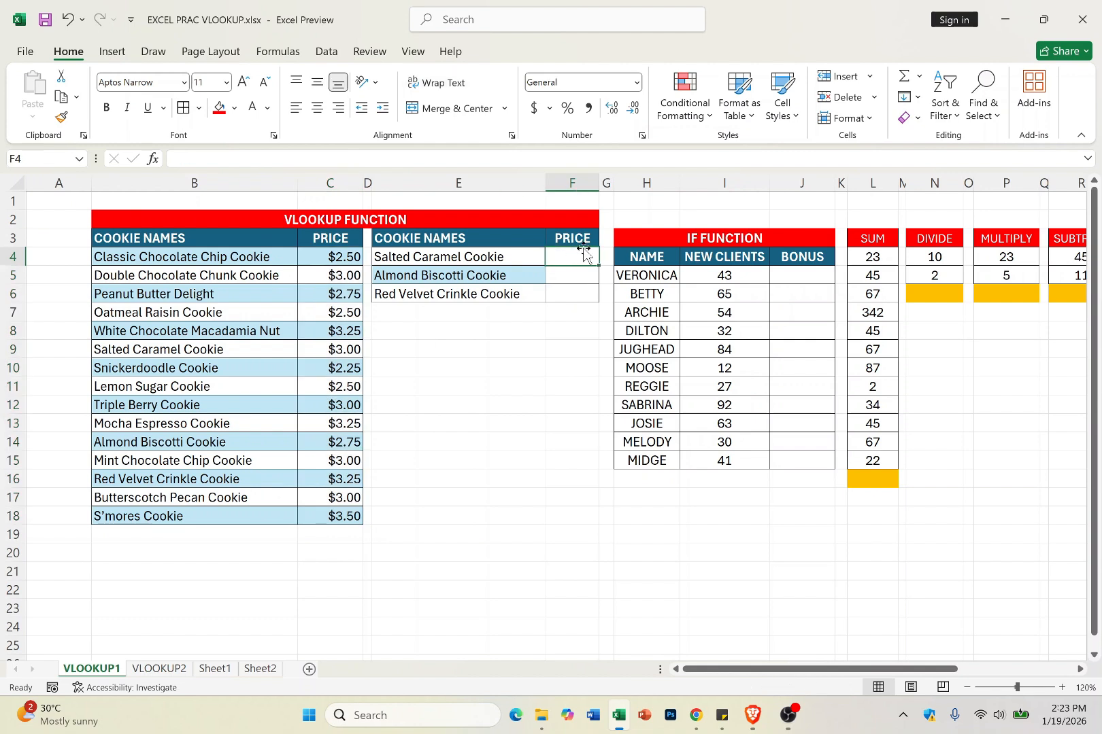
left_click(475, 257)
left_click(452, 279)
left_click(459, 293)
left_click(499, 257)
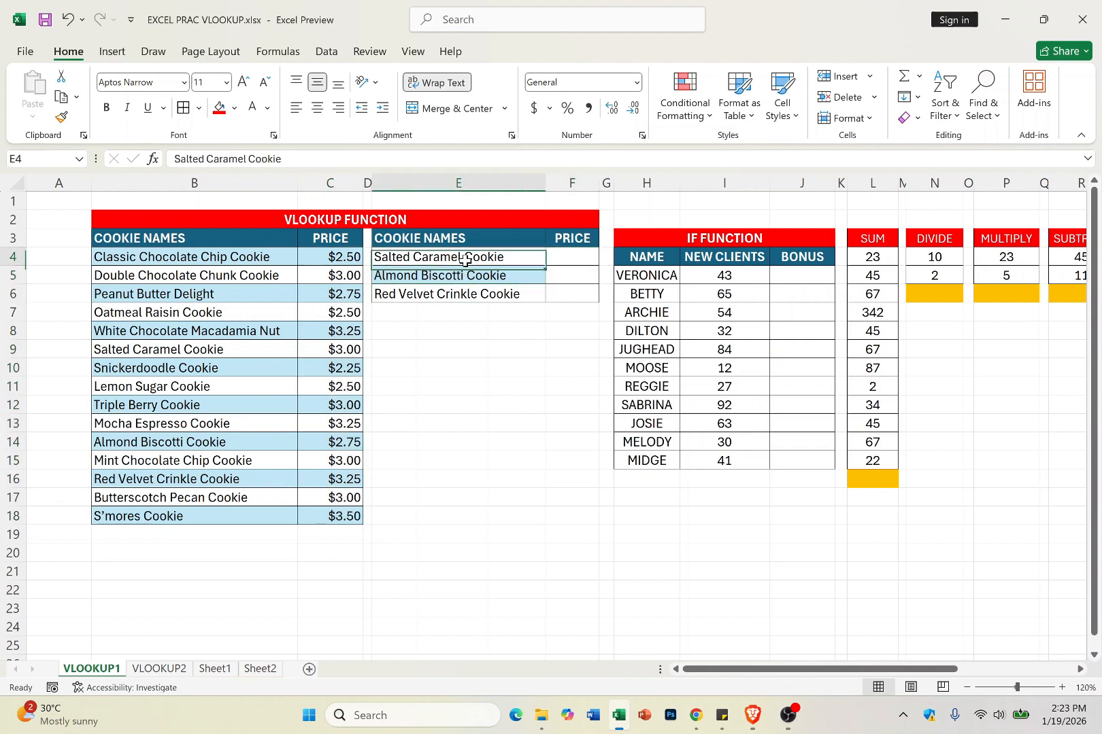
Start a VLOOKUP formula in F4 with E4 as the lookup value and B4:C18 as the table array.
left_click(569, 253)
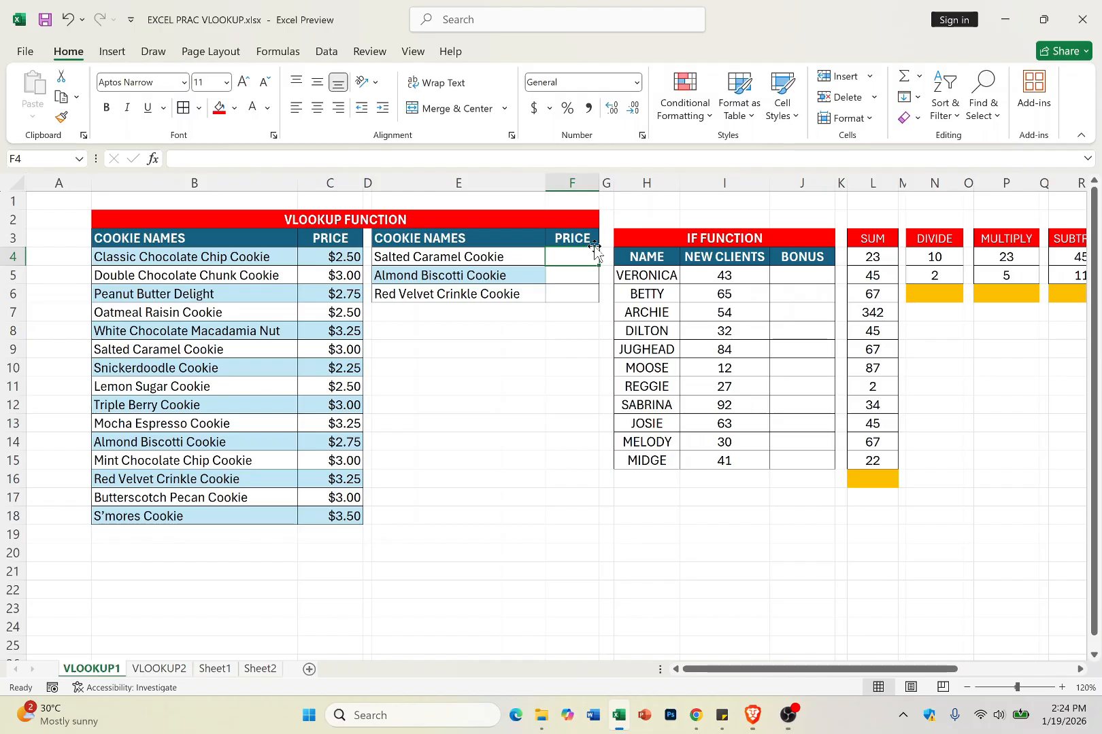
type("=")
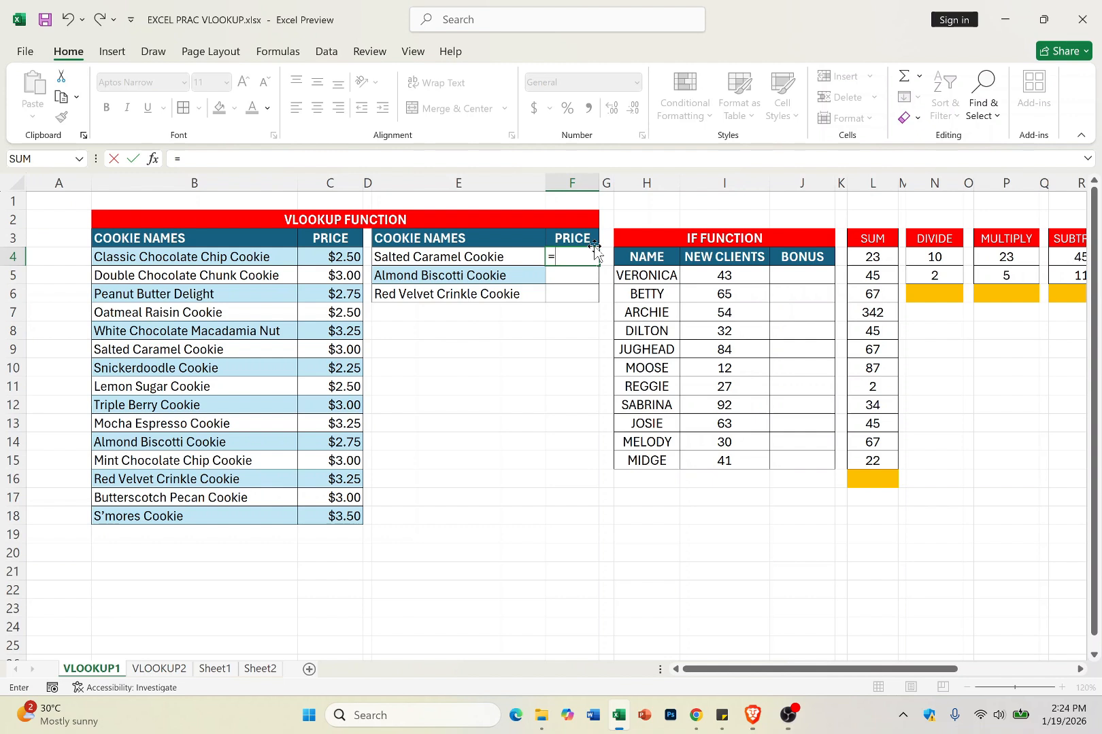
type("VLOO")
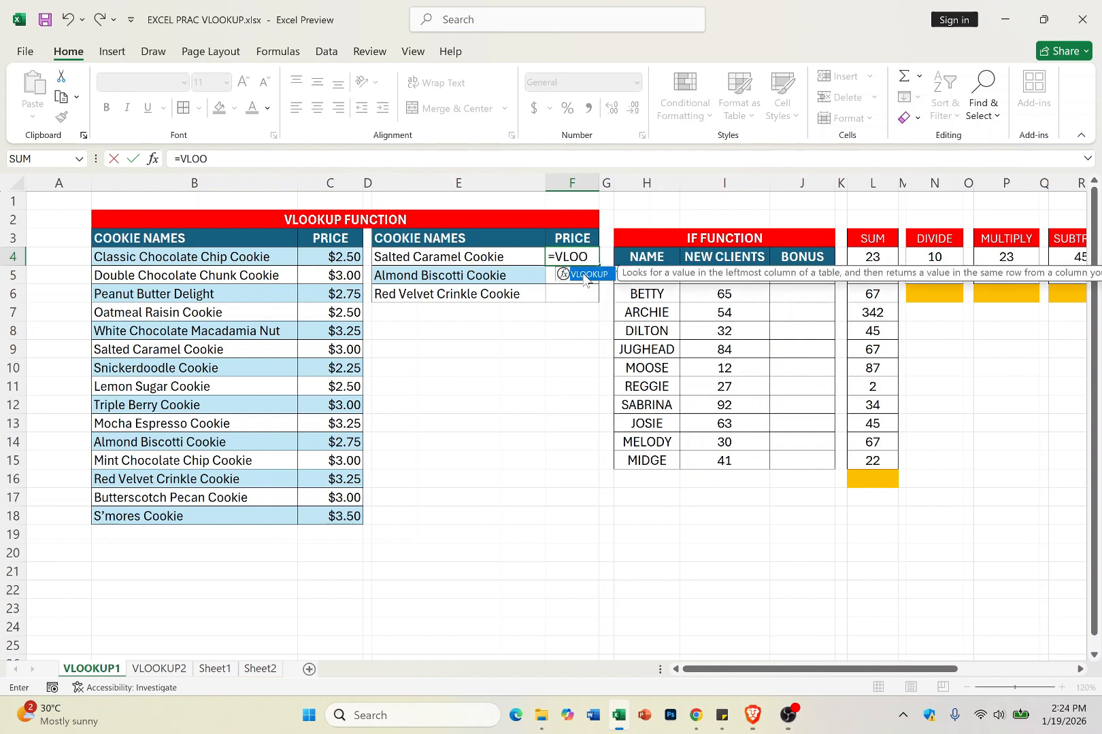
key("Tab")
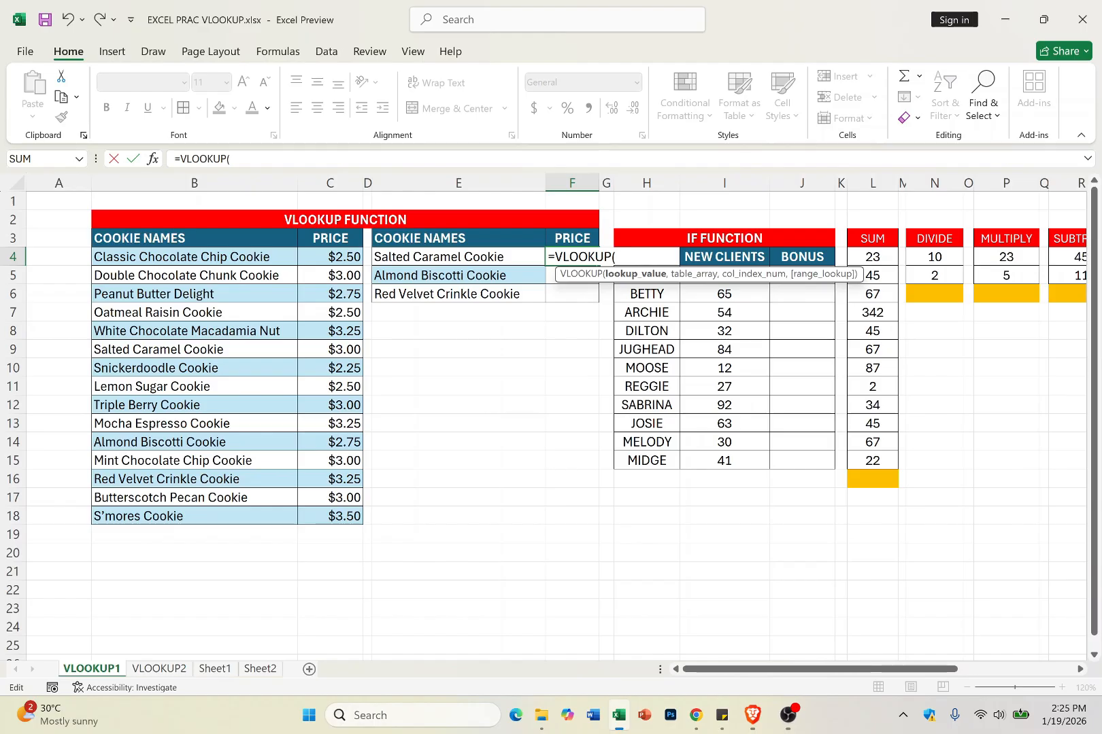
left_click(473, 257)
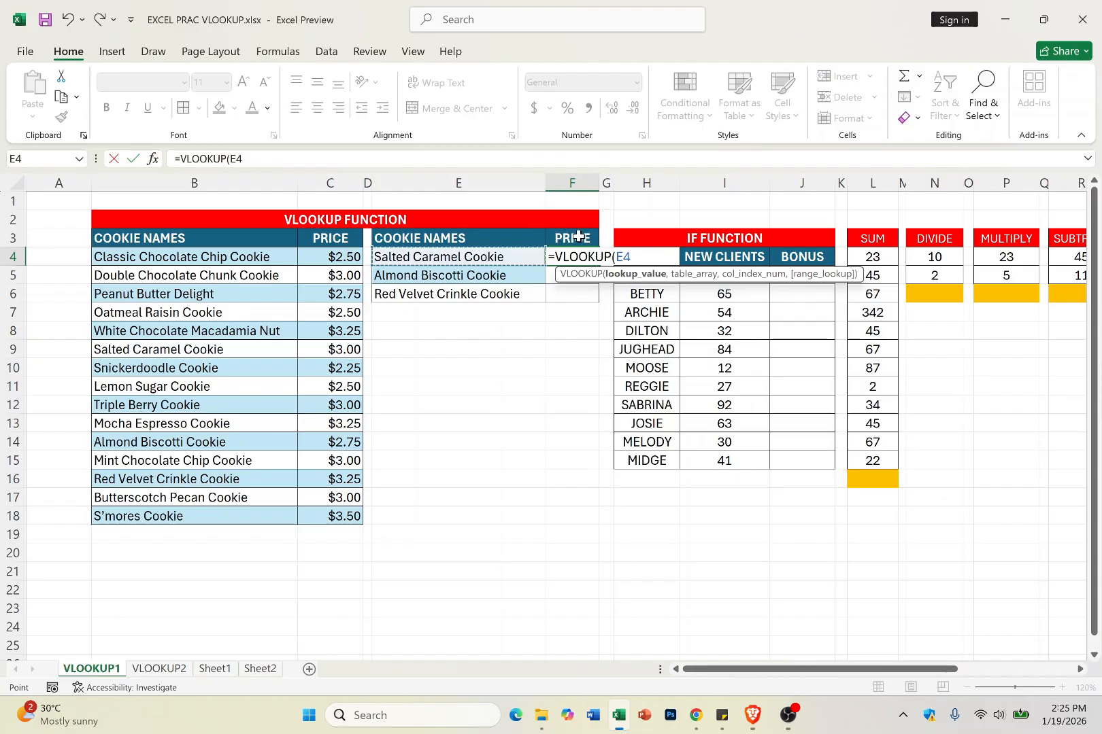
type(",")
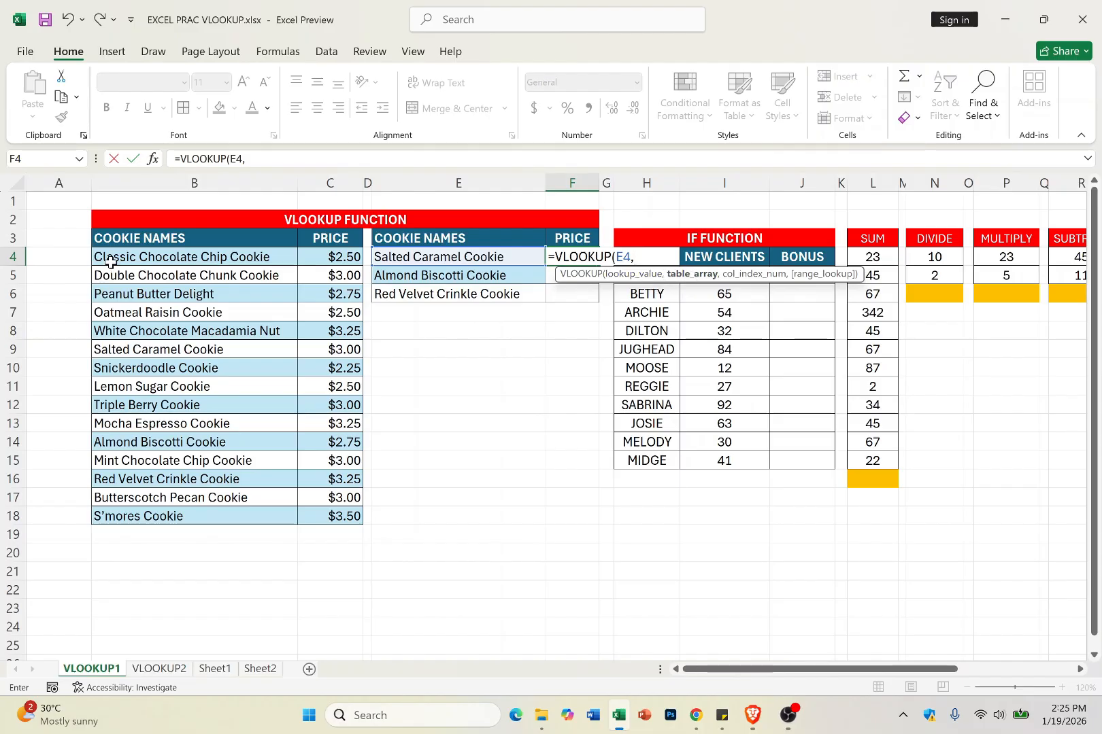
left_click_drag(113, 256, 335, 517)
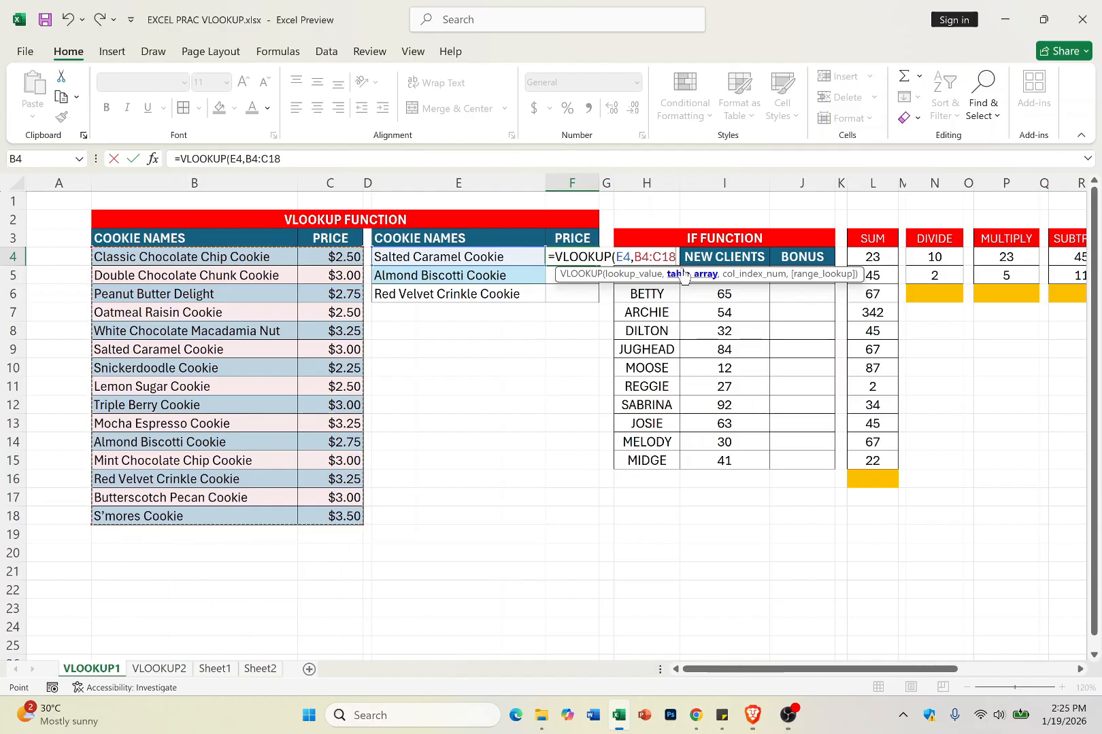
Complete the F4 lookup formula with column index 2 and FALSE for an exact match, and enter it.
type(",")
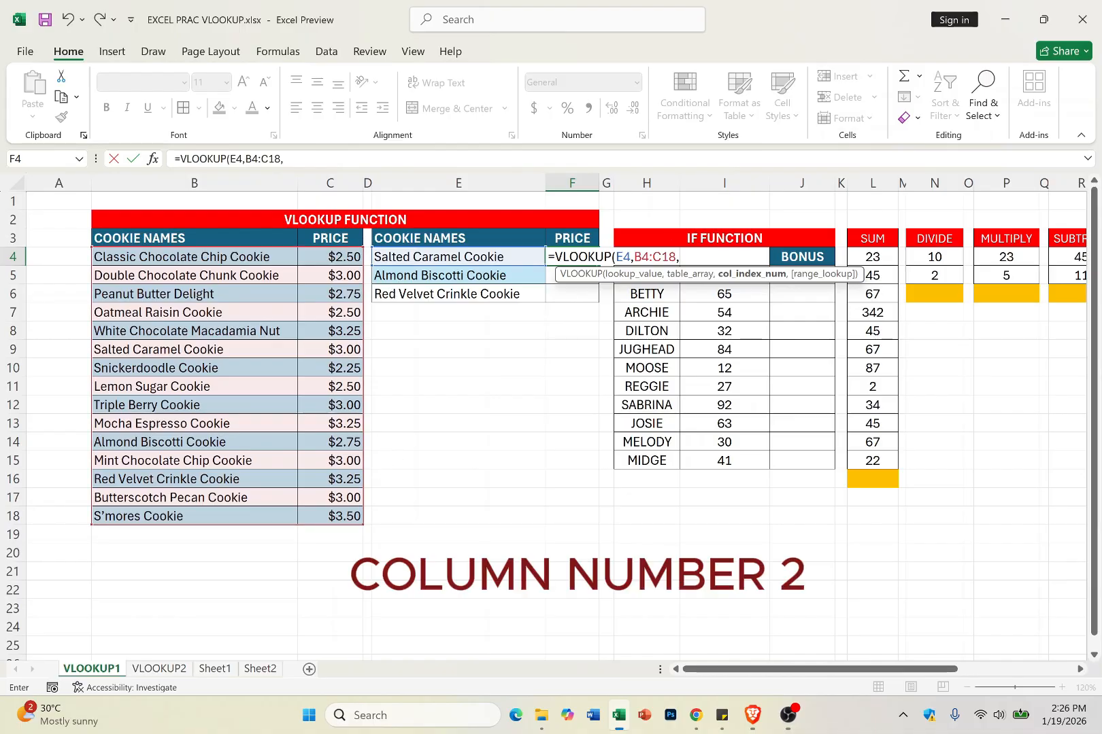
type(",")
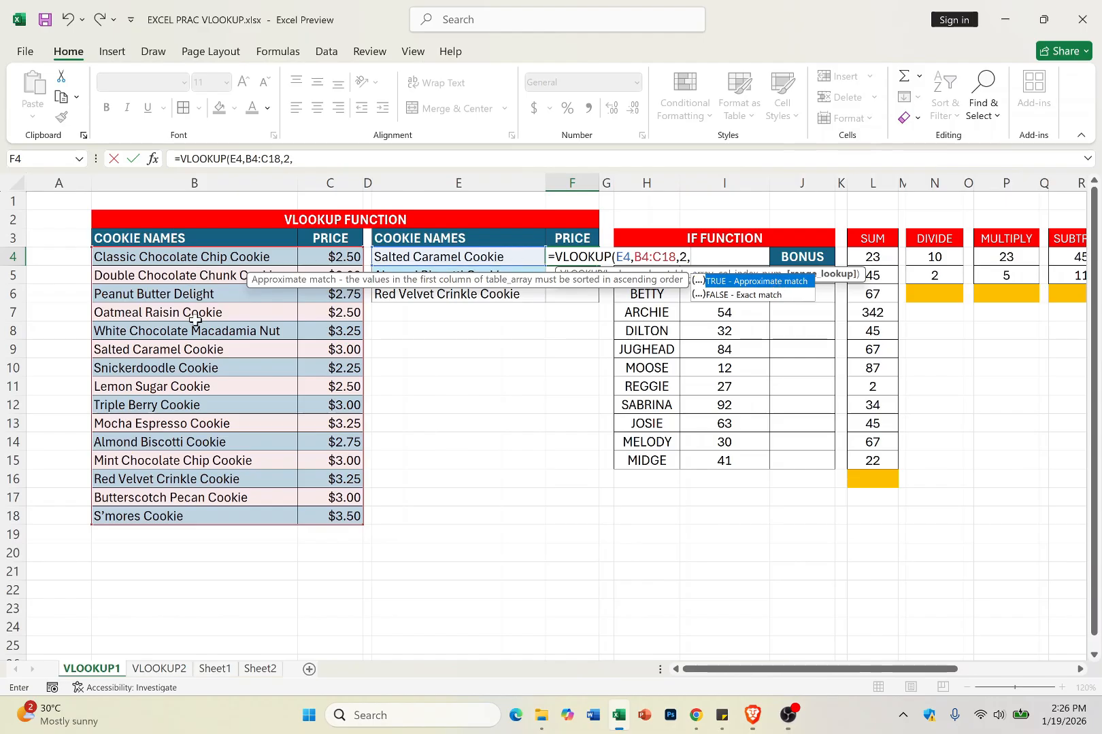
left_click(750, 296)
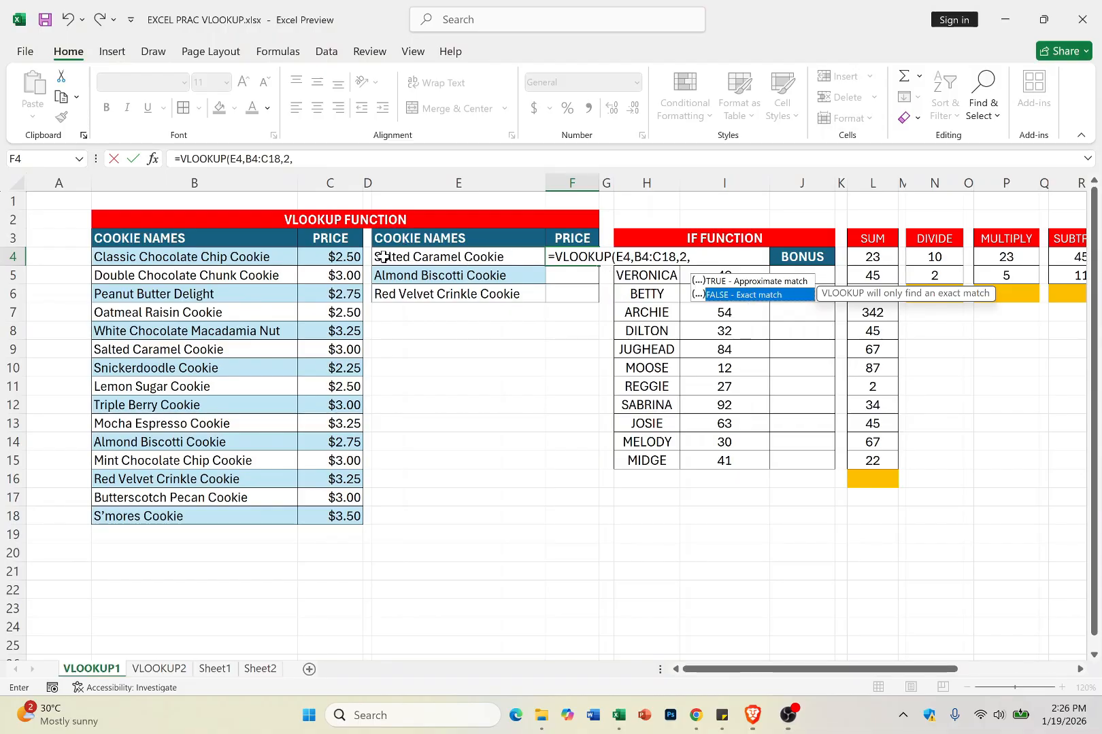
double_click(754, 295)
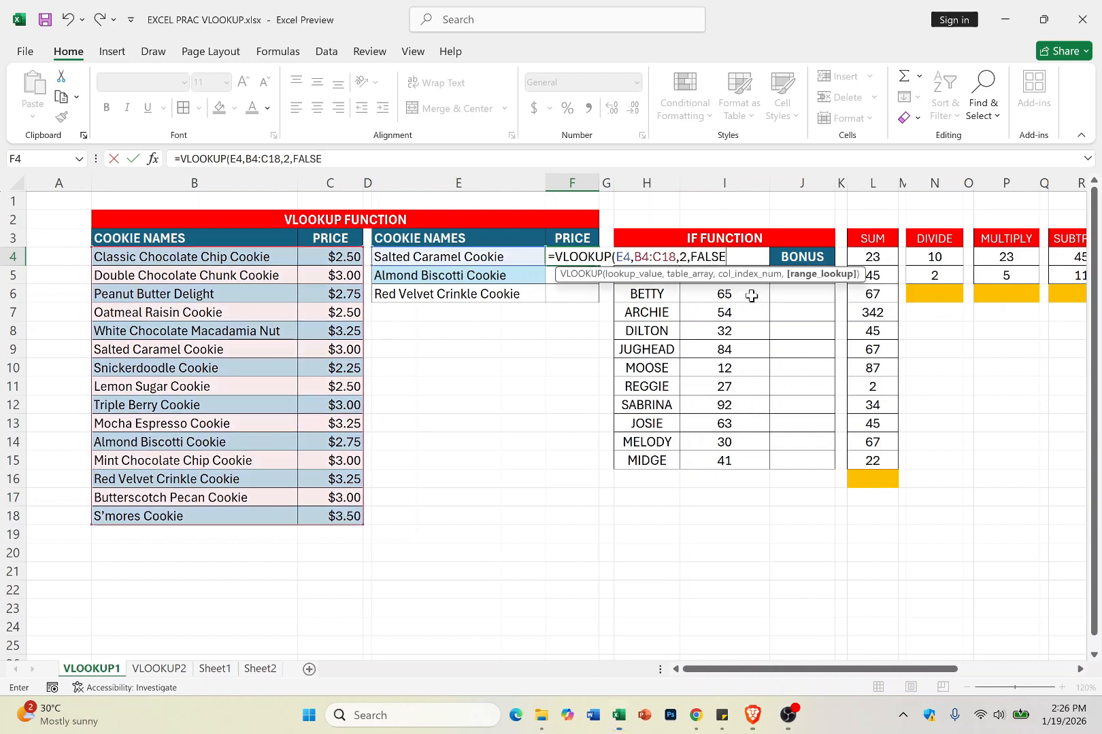
type(")")
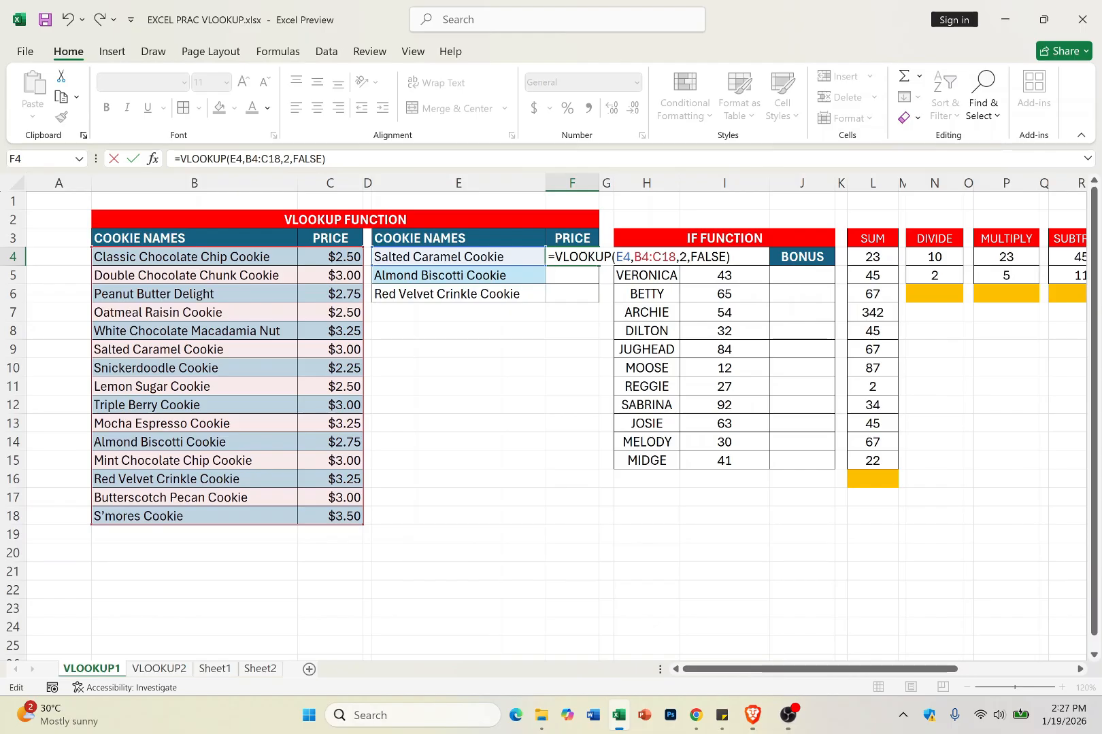
left_click_drag(563, 257, 616, 257)
left_click(610, 257)
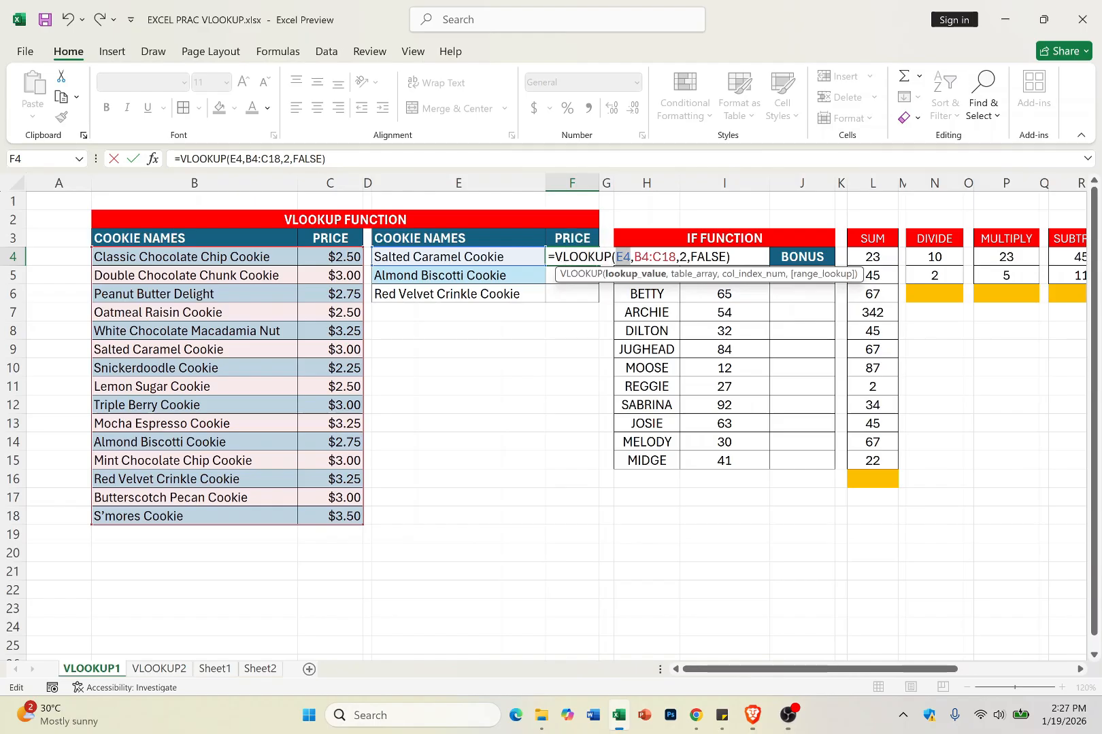
left_click(465, 257)
key("F2")
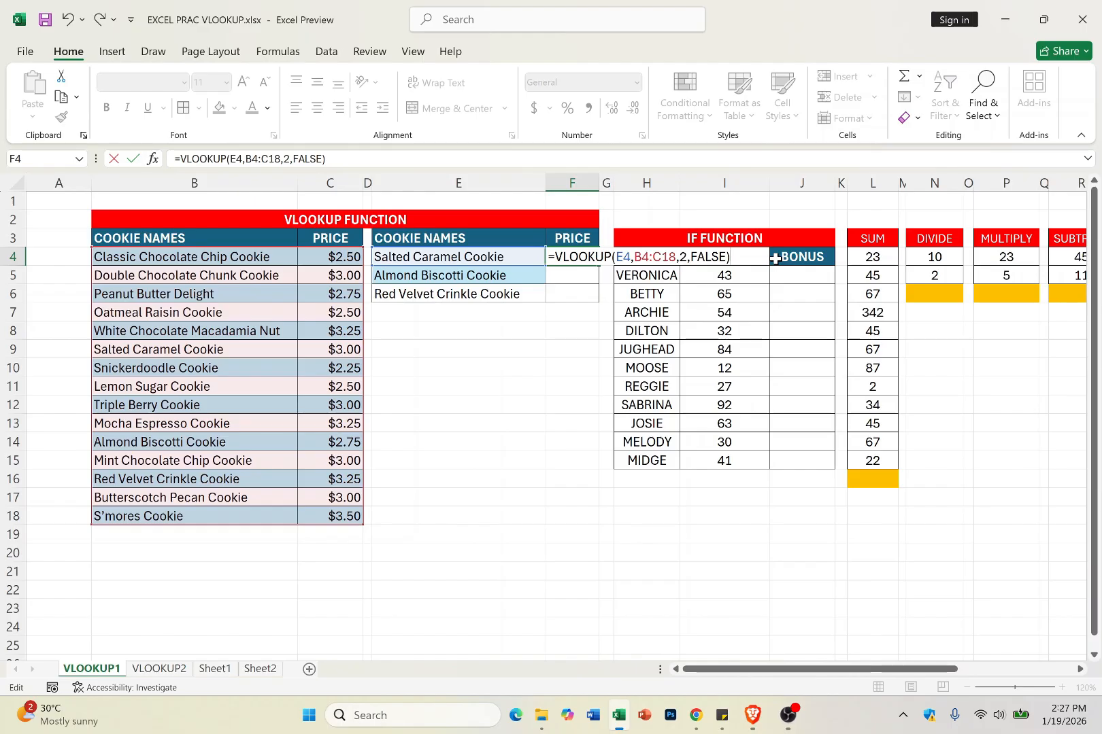
key("Return")
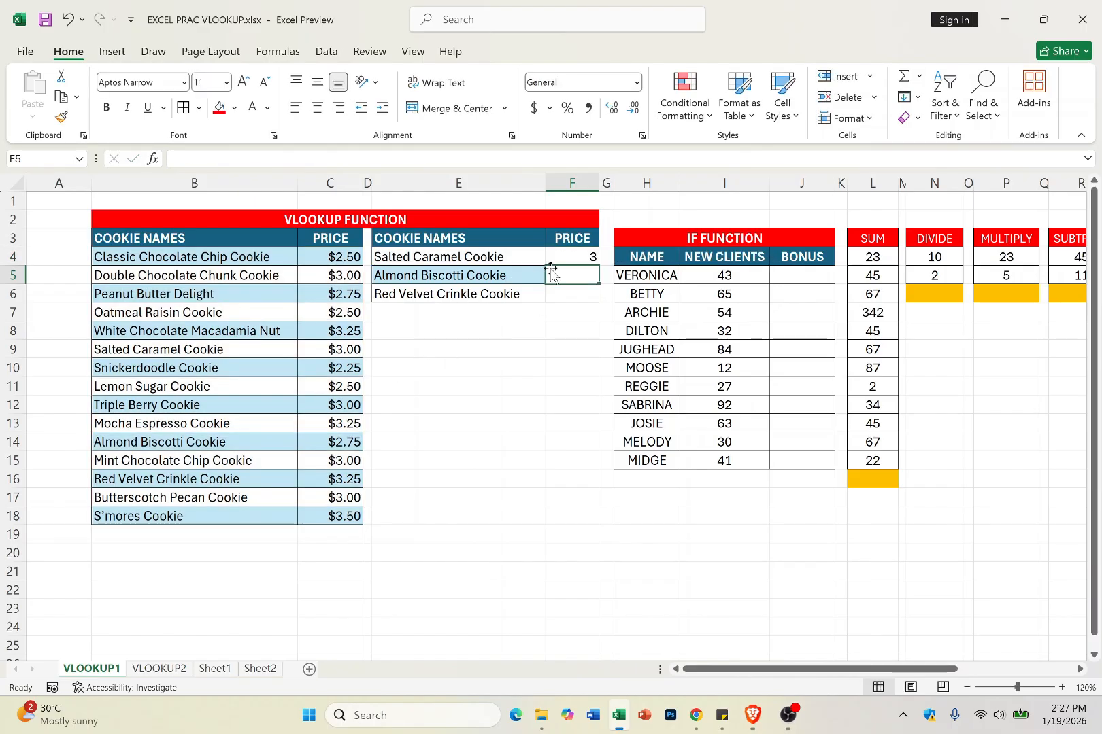
Check the Salted Caramel Cookie price against the price list and copy the F4 formula down through F6.
left_click(569, 256)
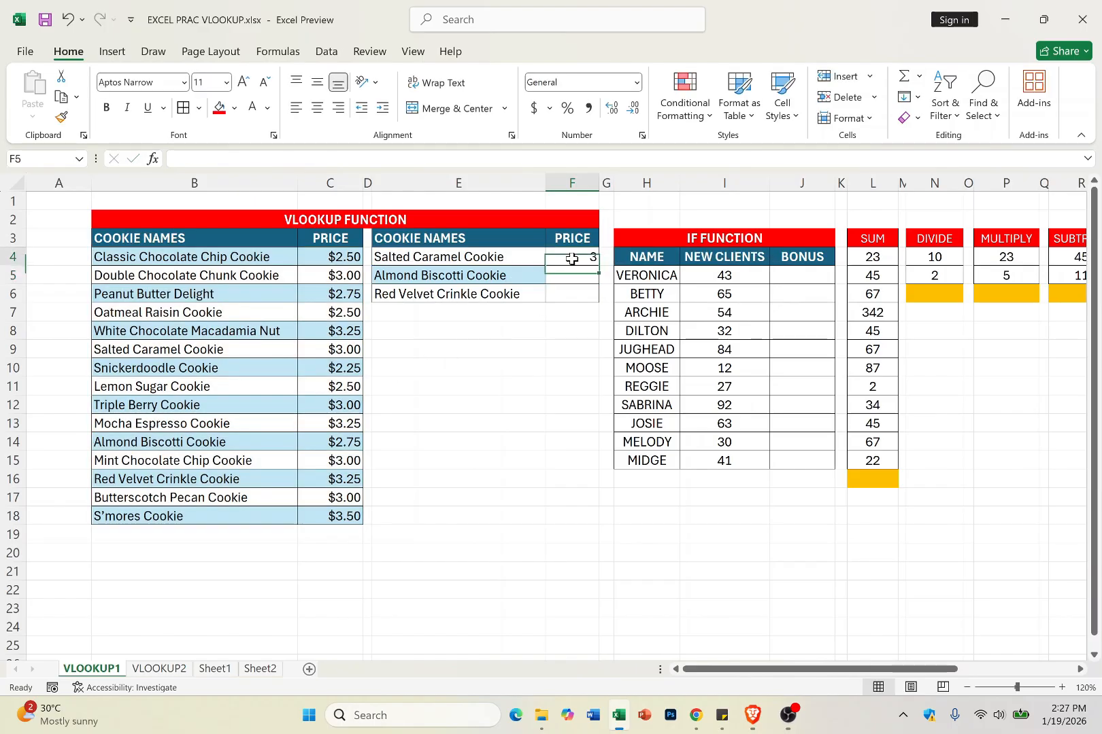
left_click(401, 255)
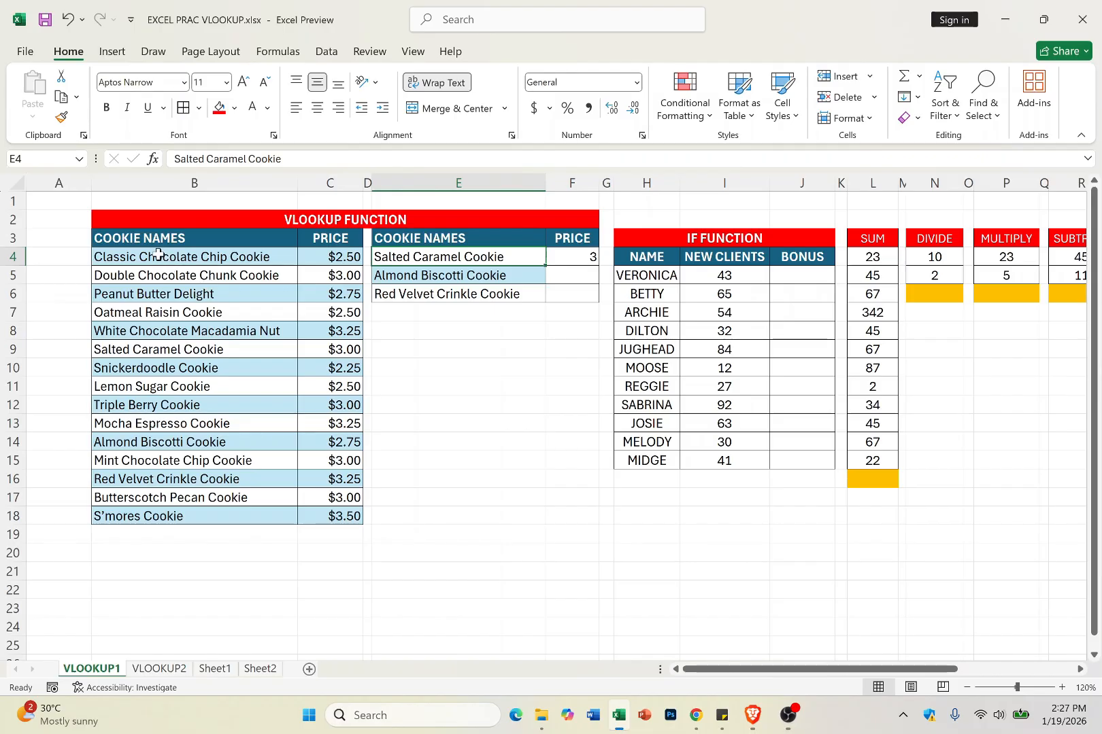
left_click(141, 353)
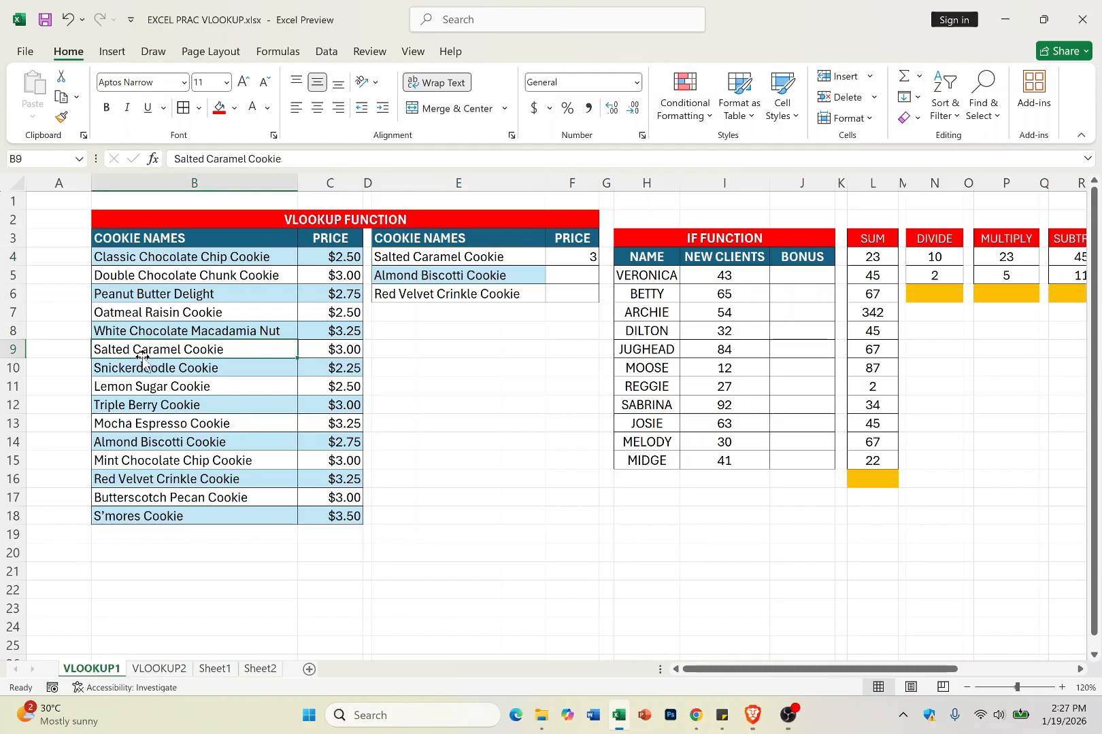
left_click(345, 351)
left_click(572, 258)
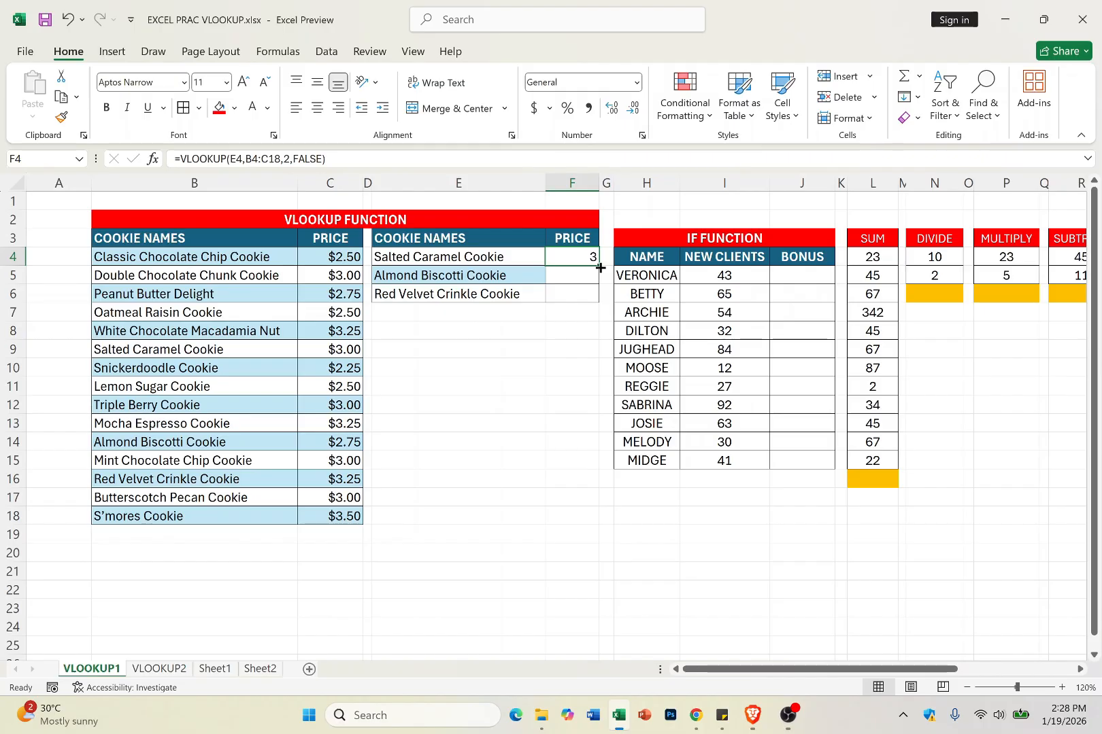
left_click_drag(600, 268, 599, 301)
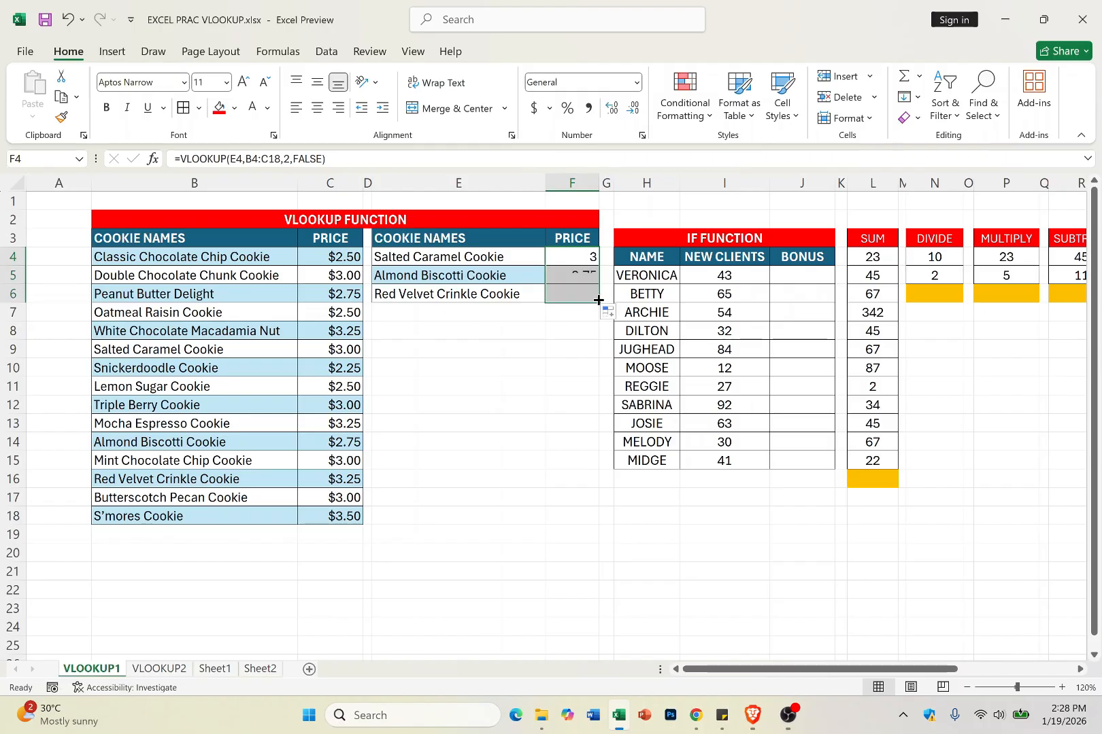
Compare the looked-up Almond Biscotti and Red Velvet Crinkle cookie prices with their entries in the price list.
left_click(493, 277)
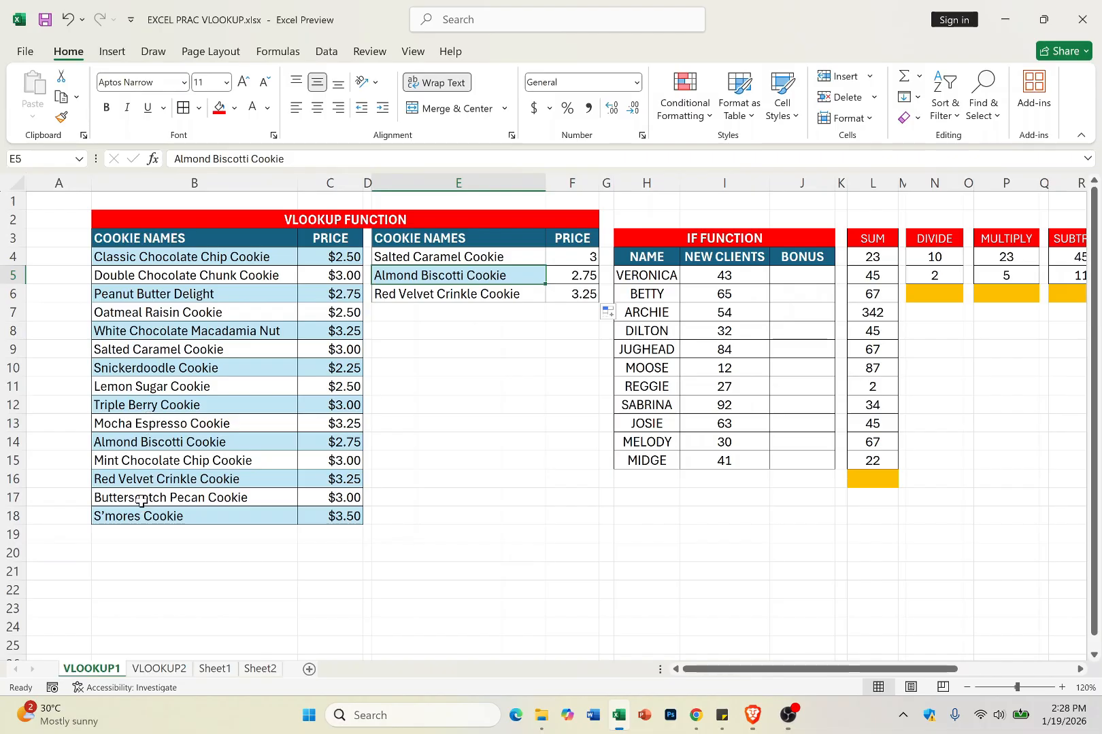
left_click(163, 444)
left_click(350, 441)
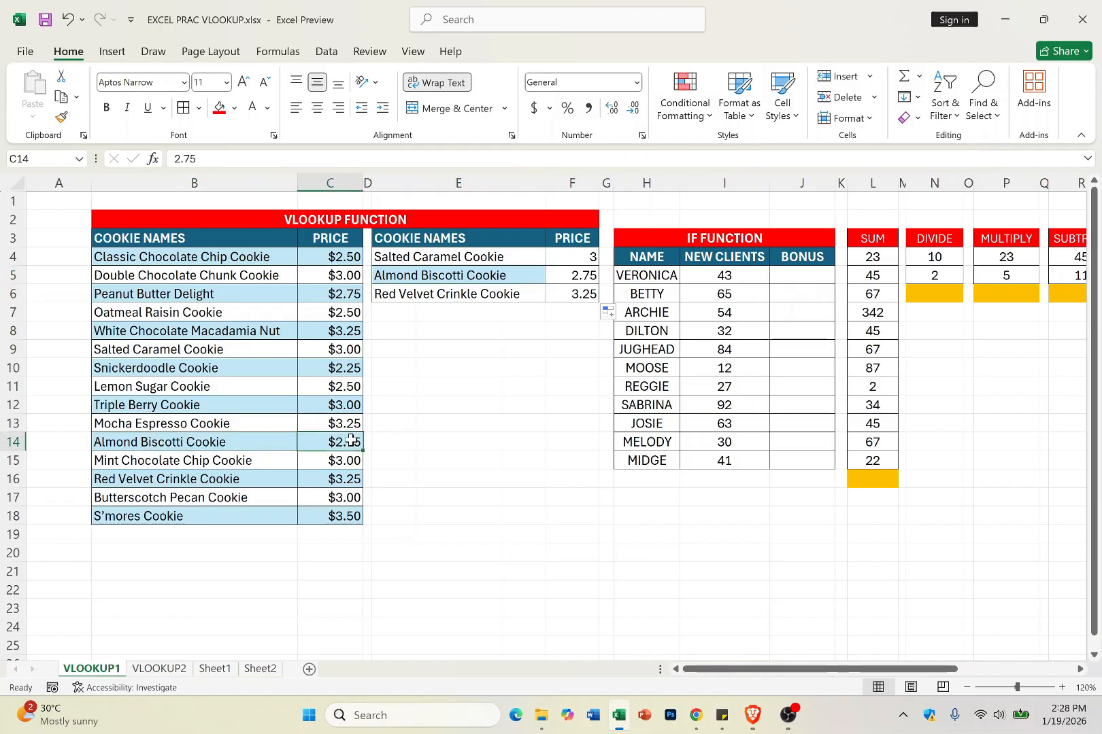
left_click(393, 296)
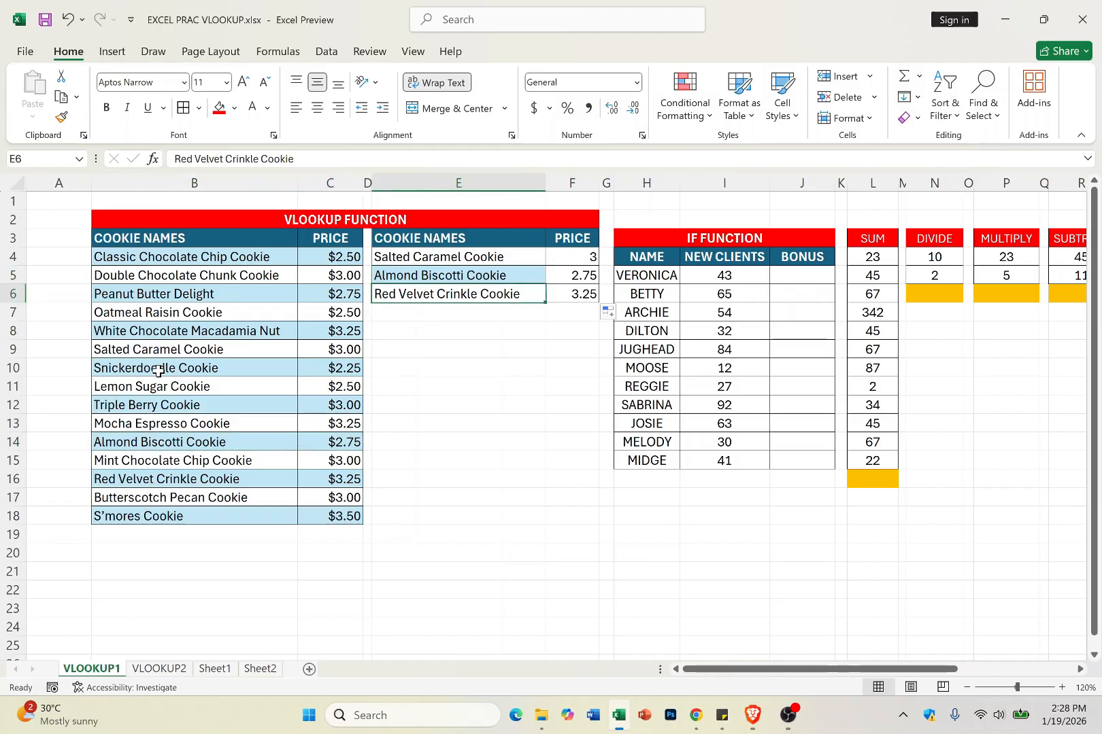
left_click(145, 479)
left_click(350, 479)
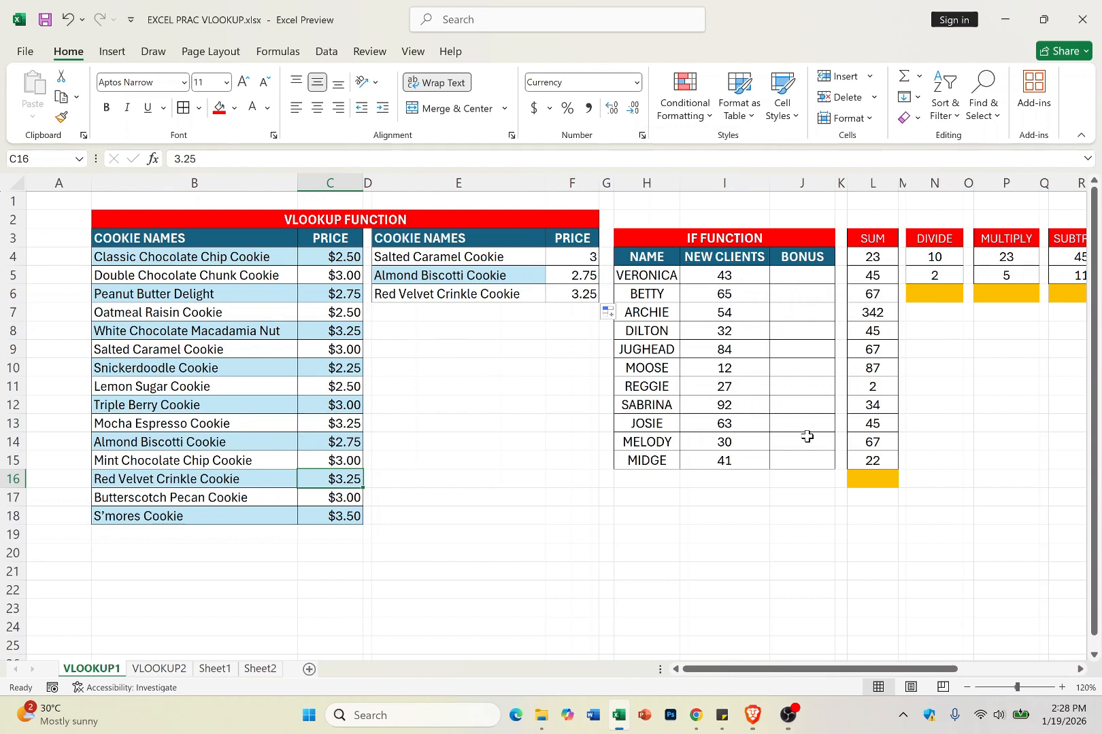
Examine the names, new client figures and first bonus cell of the IF FUNCTION table.
left_click_drag(827, 670, 853, 675)
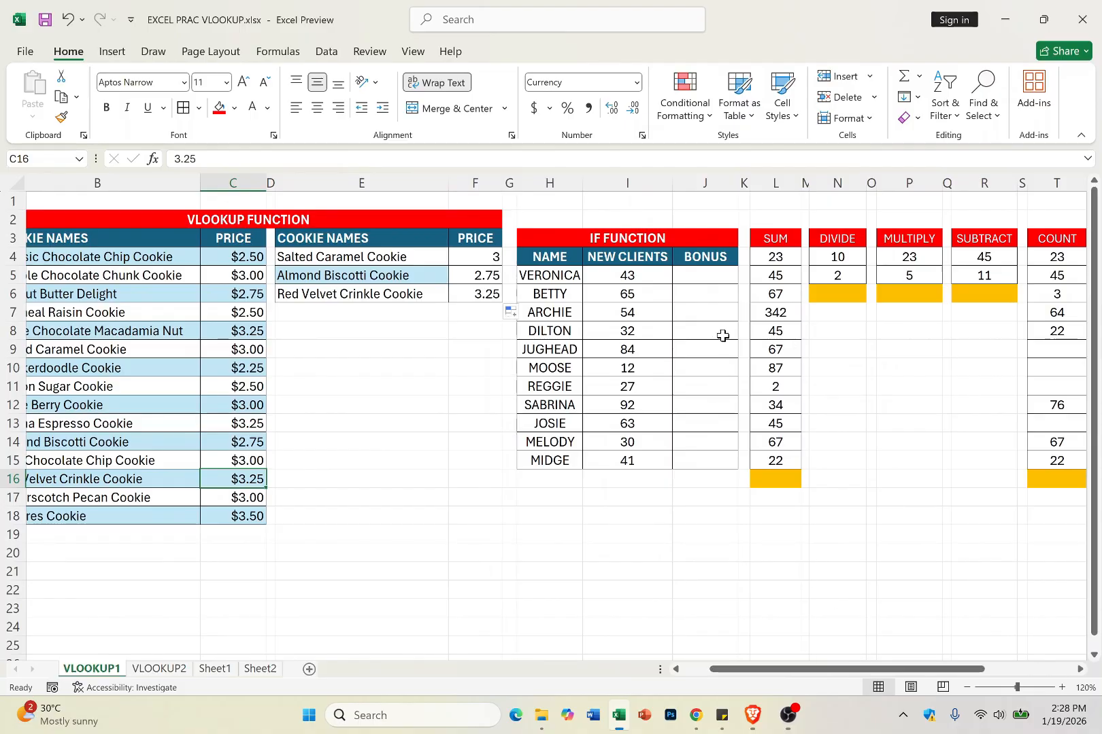
left_click(691, 281)
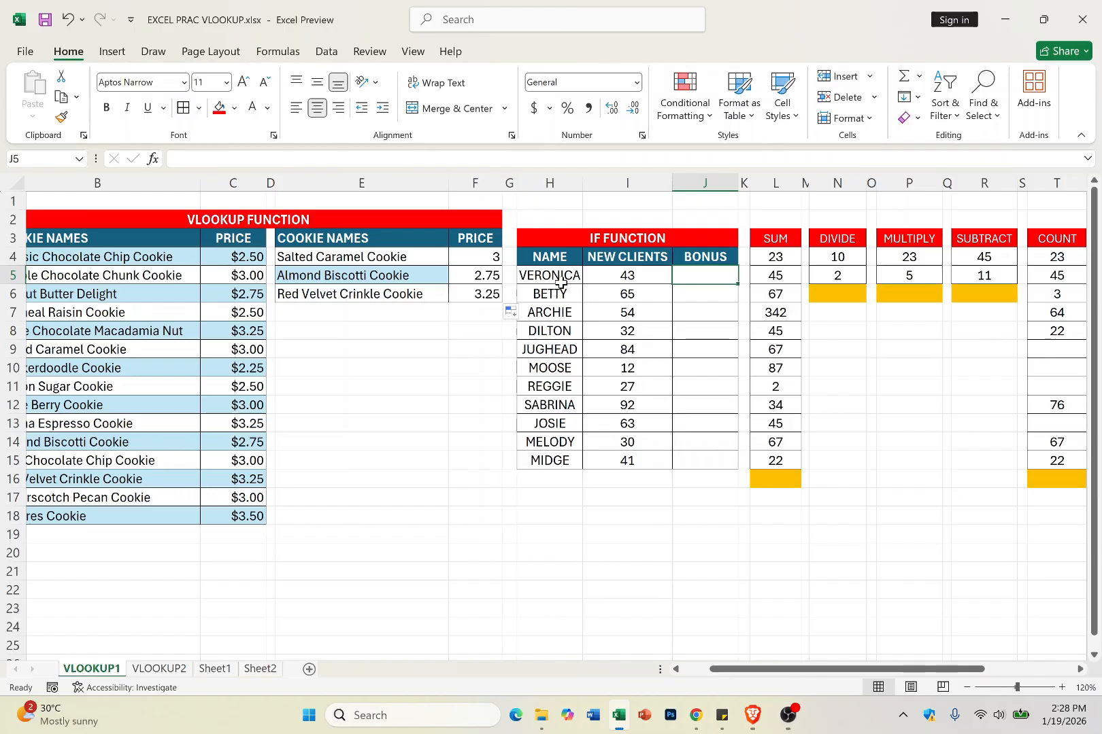
left_click_drag(561, 278, 547, 461)
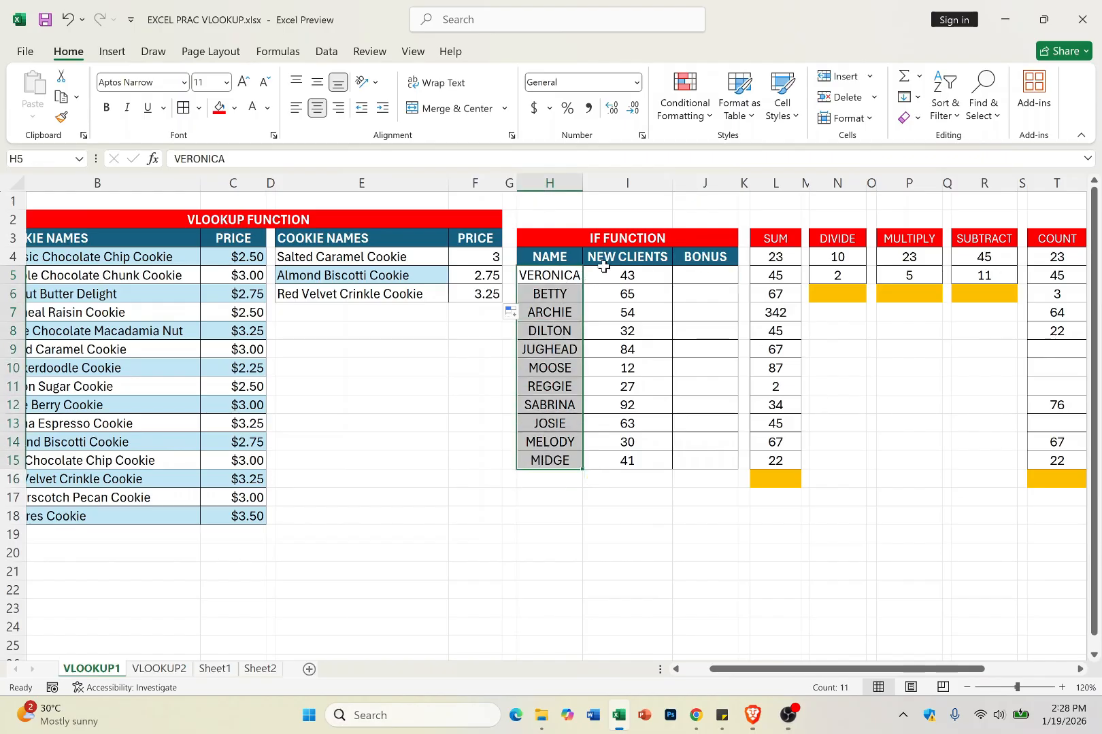
left_click(637, 275)
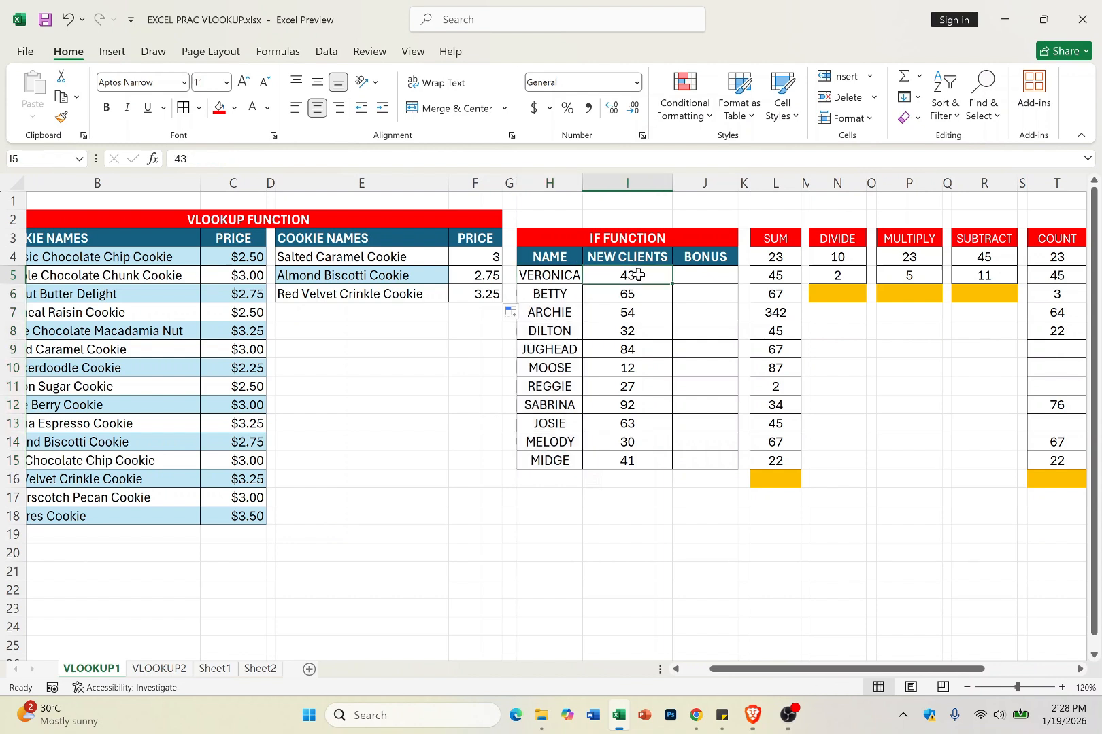
left_click(632, 294)
left_click(635, 312)
left_click(639, 338)
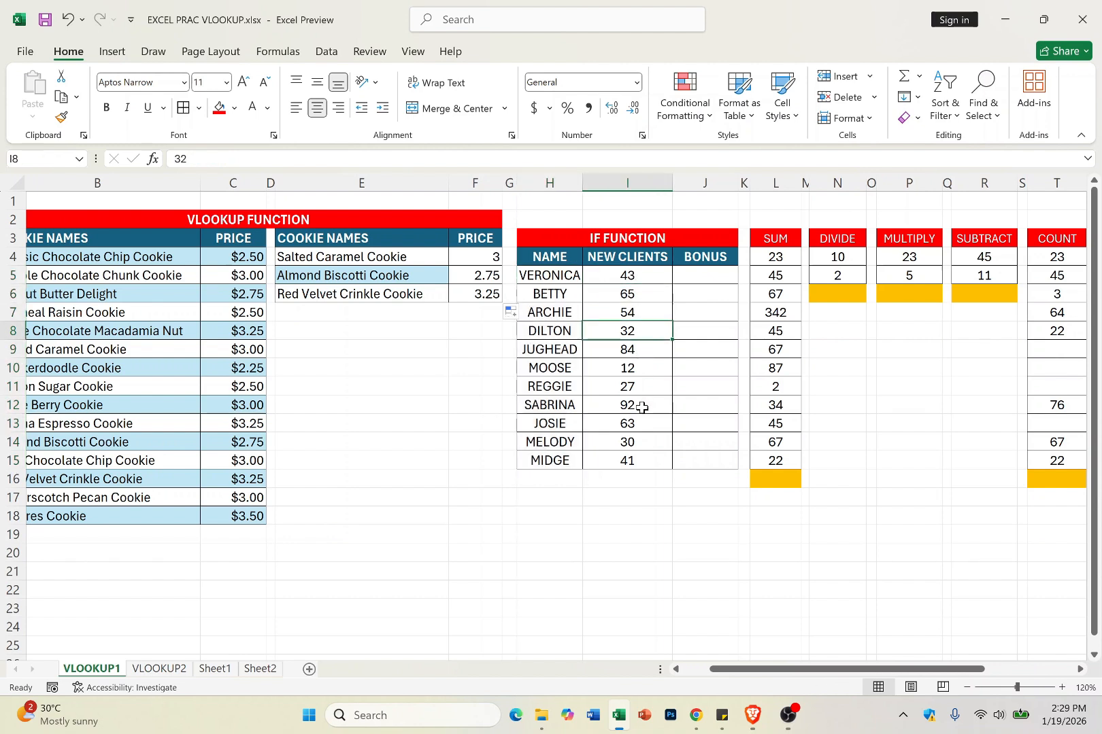
left_click(638, 423)
left_click(635, 461)
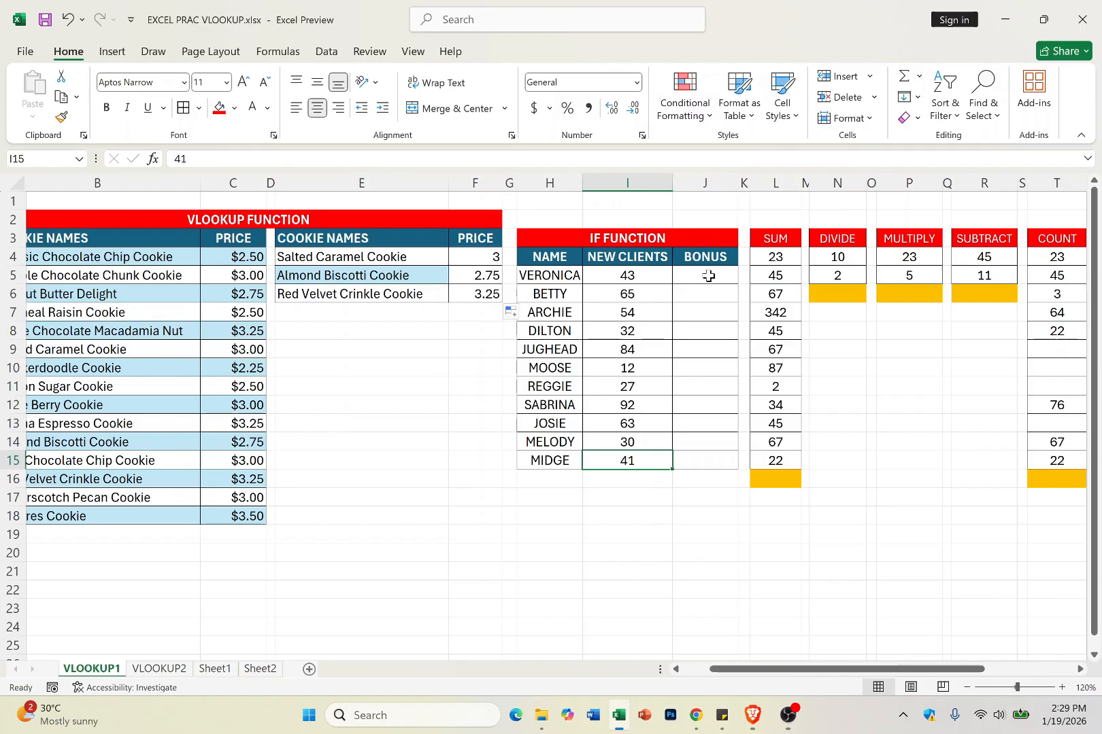
left_click(708, 276)
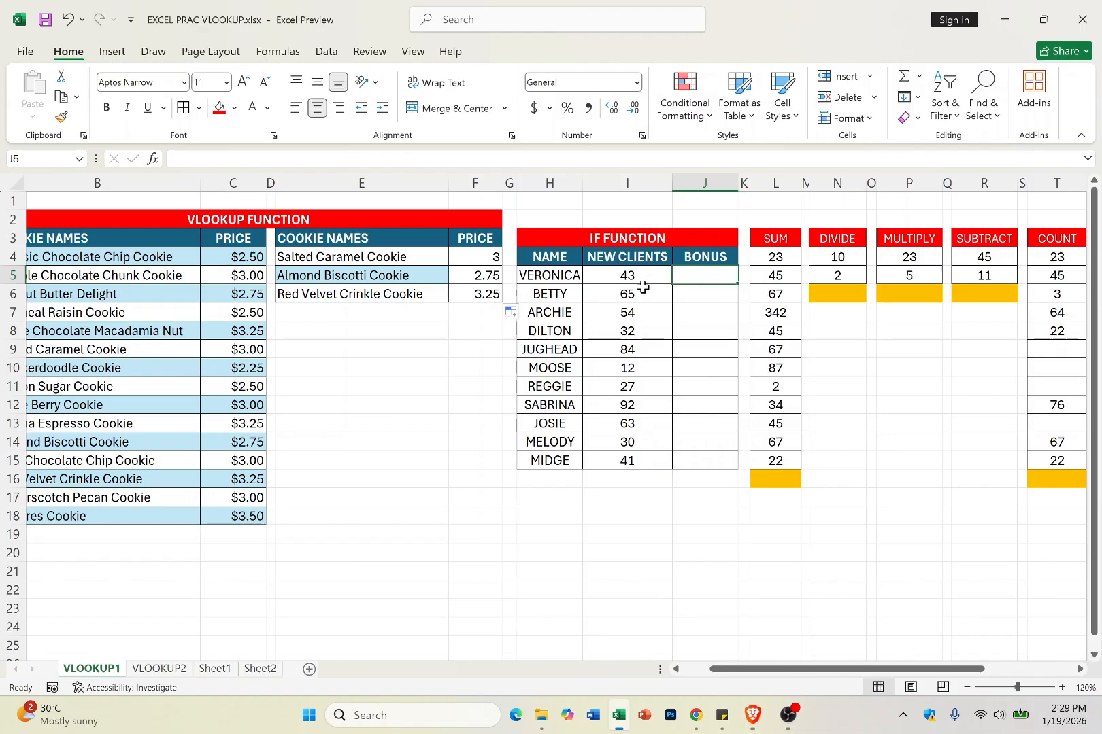
Start an IF formula in bonus cell J5 that tests whether the new client figure in I5 is greater than 50.
left_click_drag(630, 275, 617, 462)
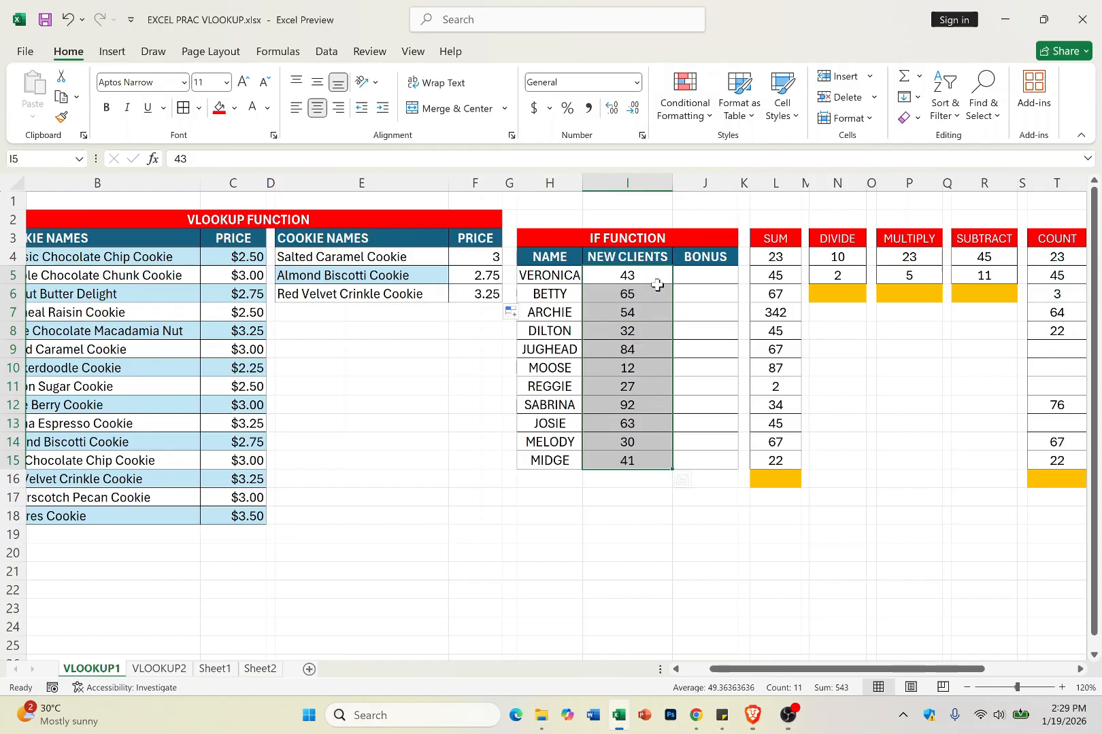
left_click(712, 278)
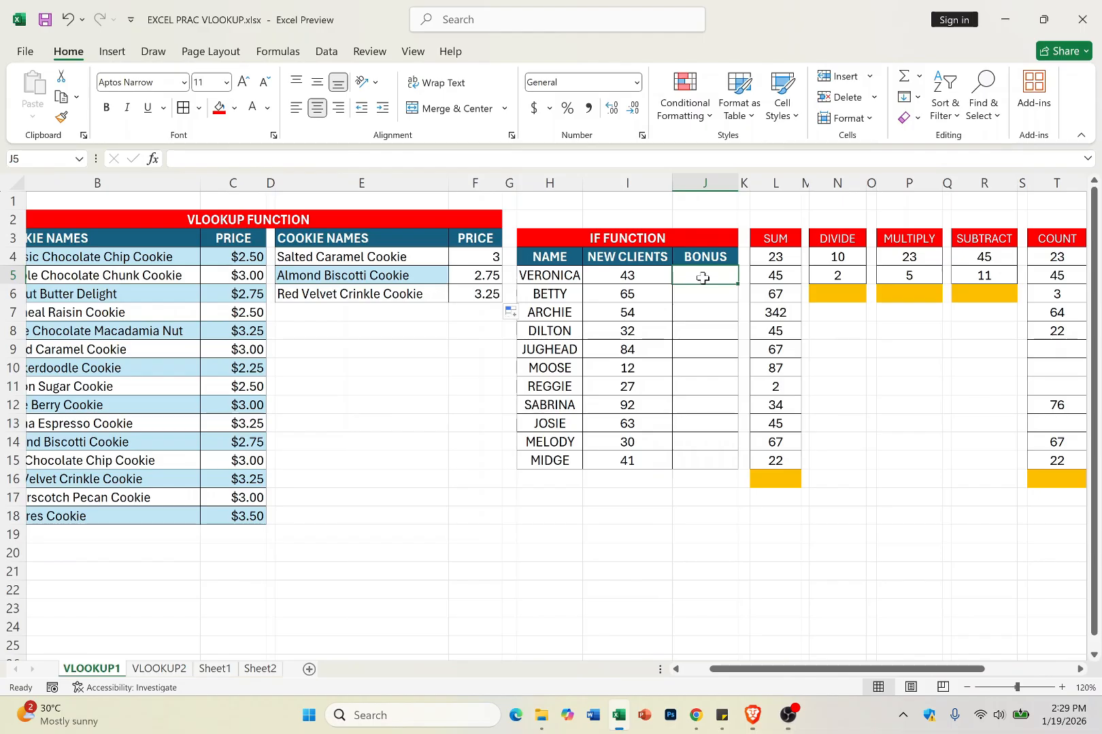
type("=")
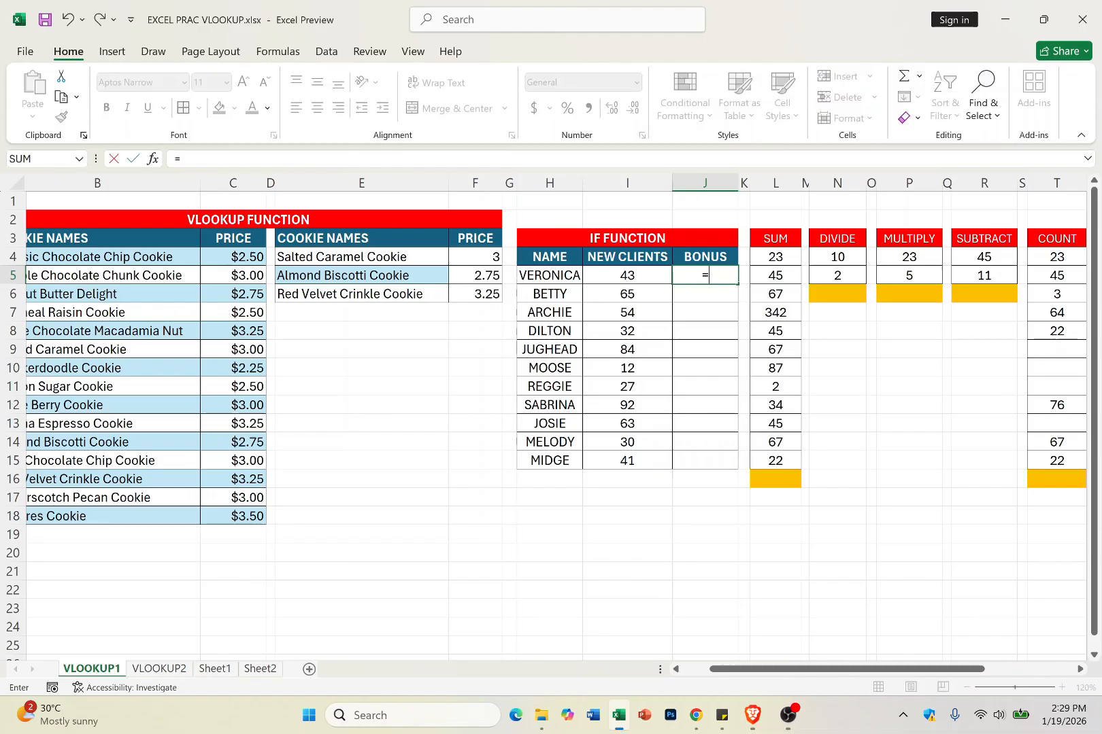
type("IF")
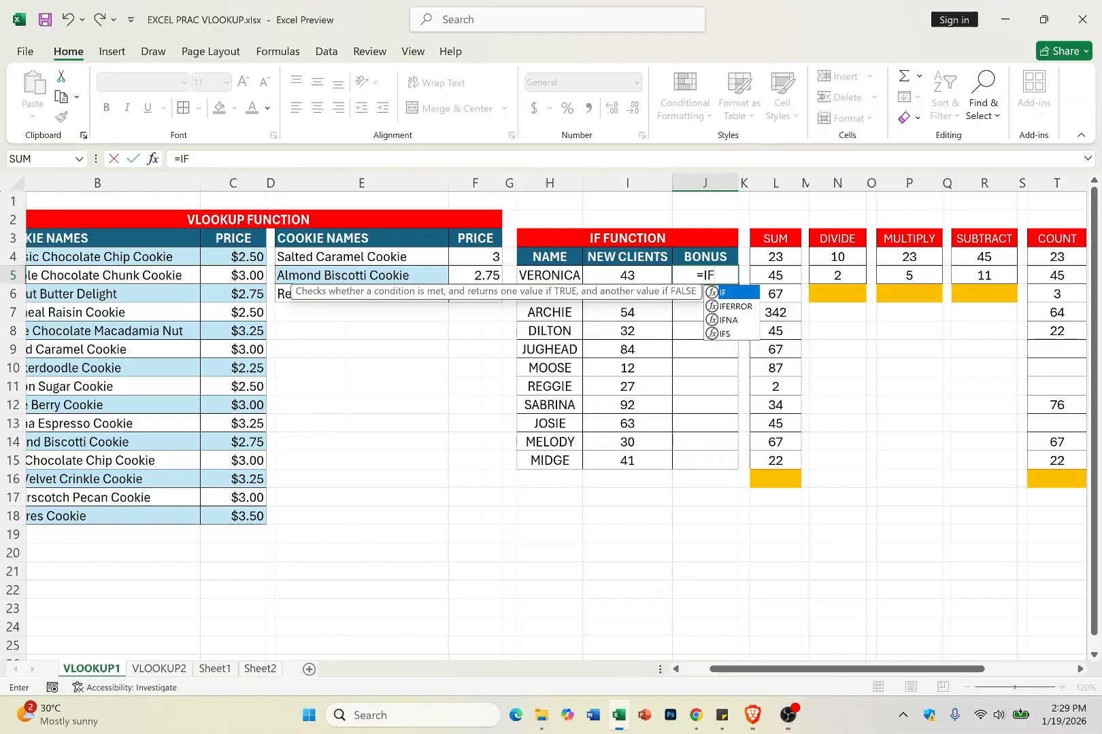
type("(")
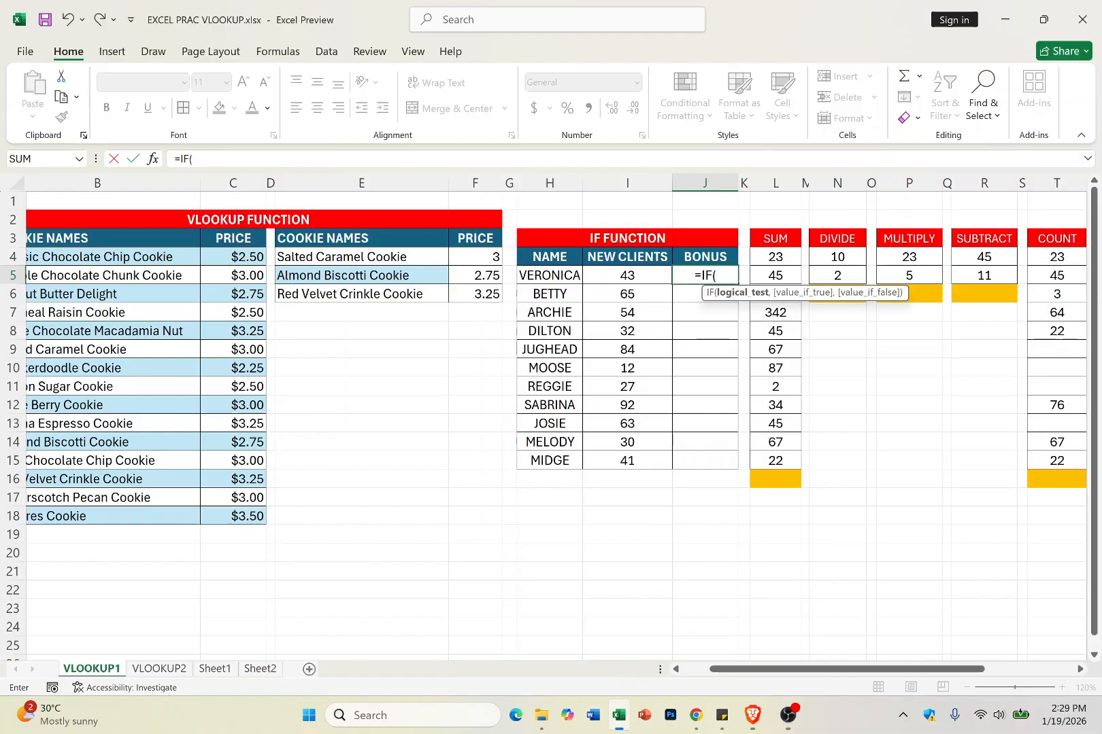
left_click(631, 277)
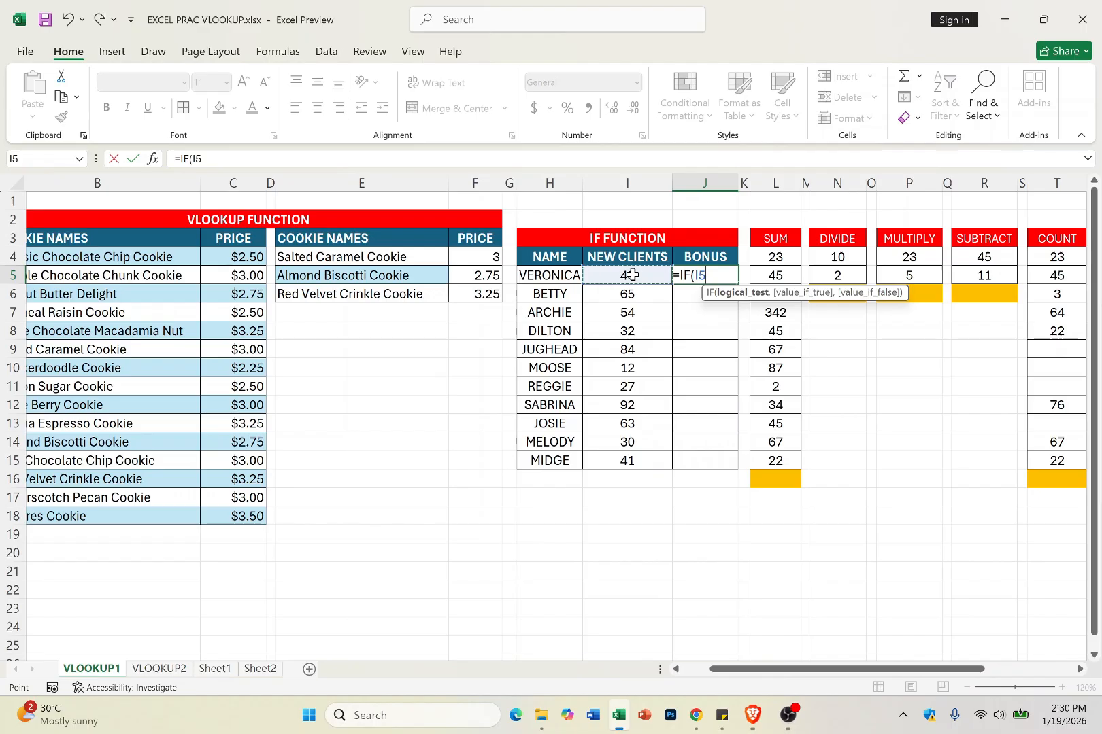
type(">50")
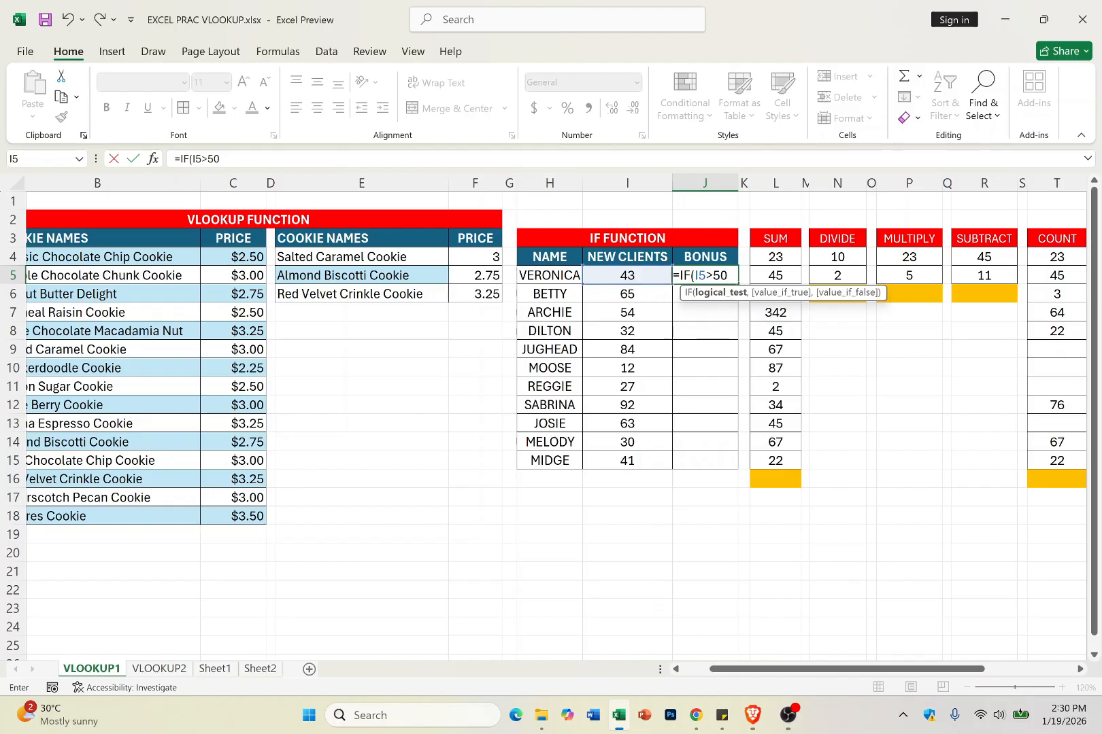
Complete the J5 IF formula with "Yes" as the true value and "No" as the false value, and enter it.
type(",")
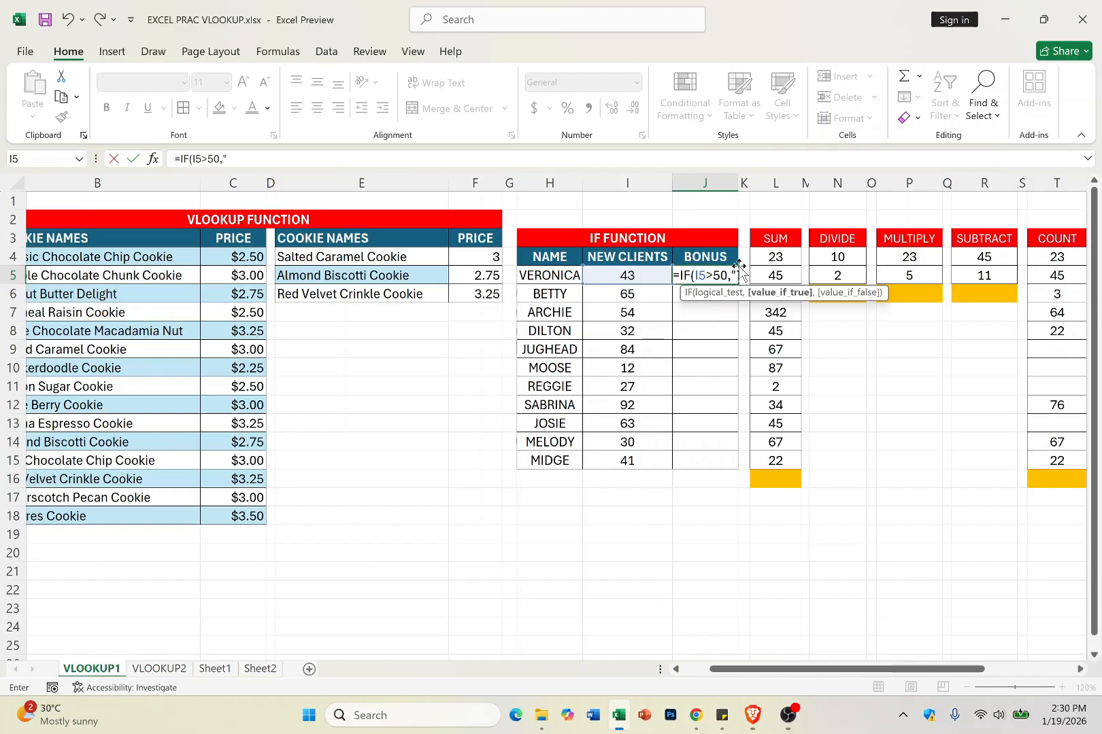
type("yES")
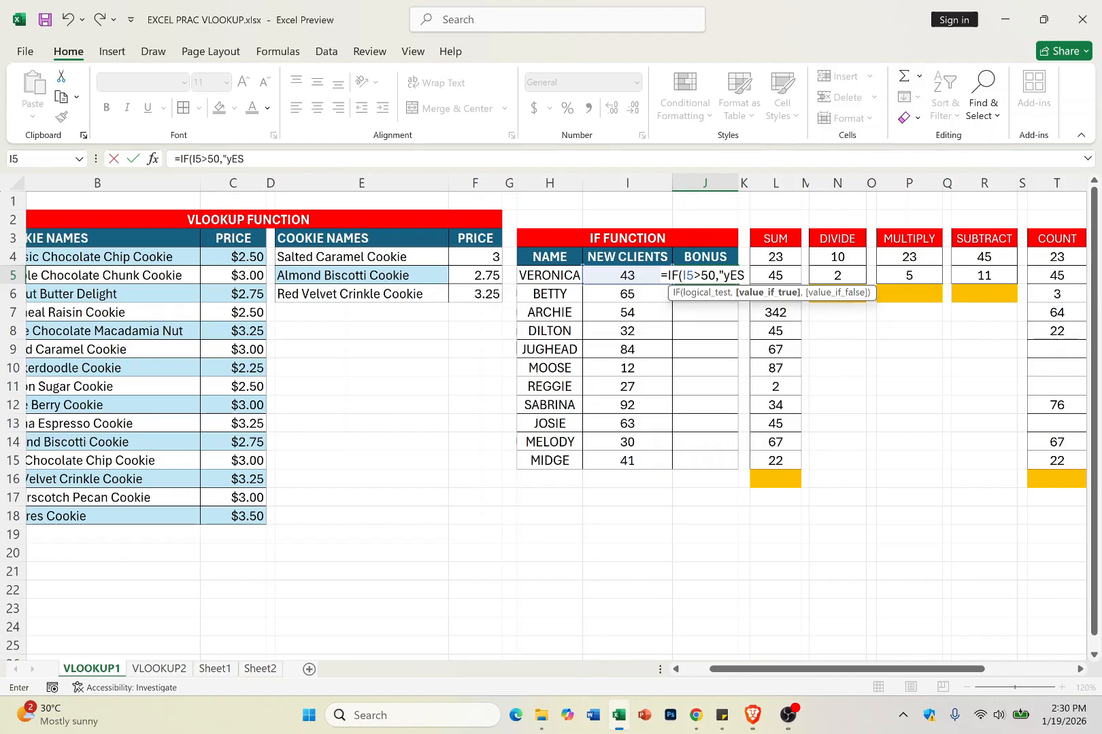
key("BackSpace")
key("BackSpace")
type(",\"No")
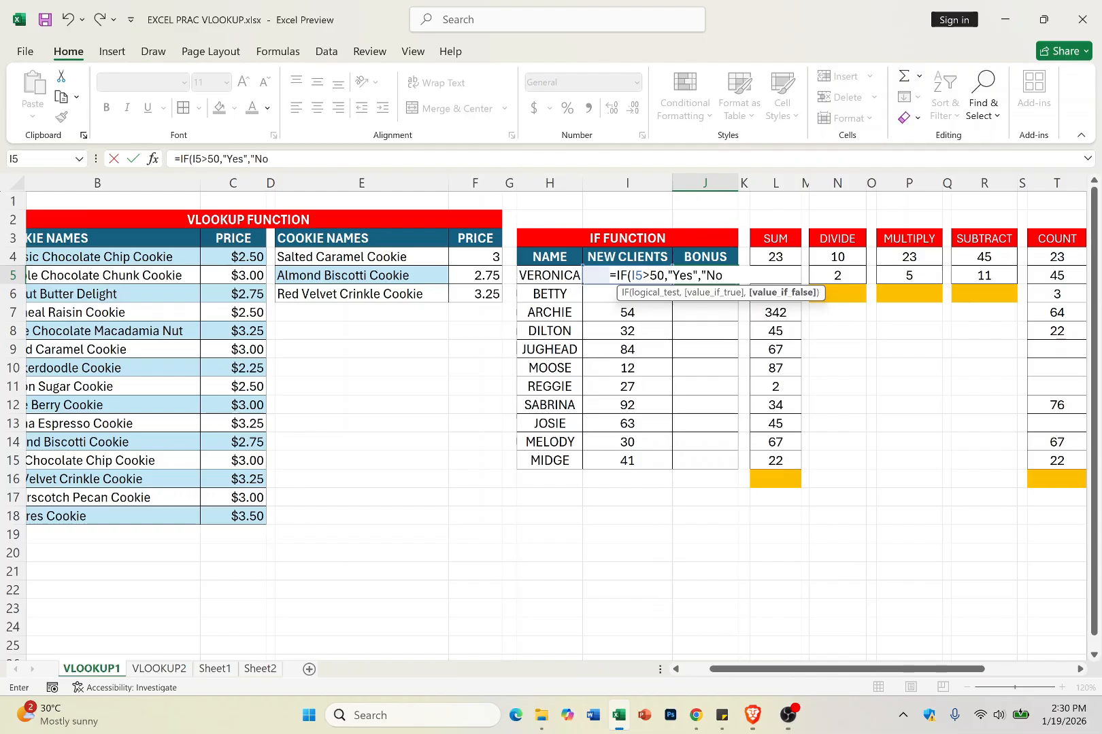
type(")")
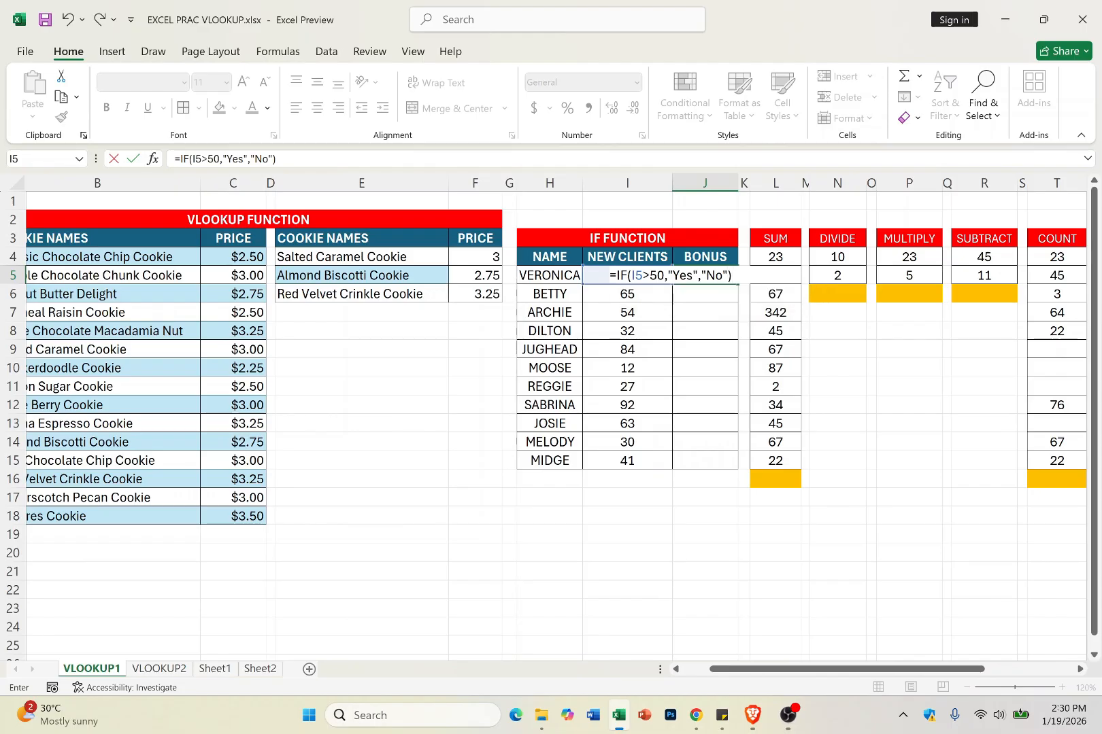
key("Return")
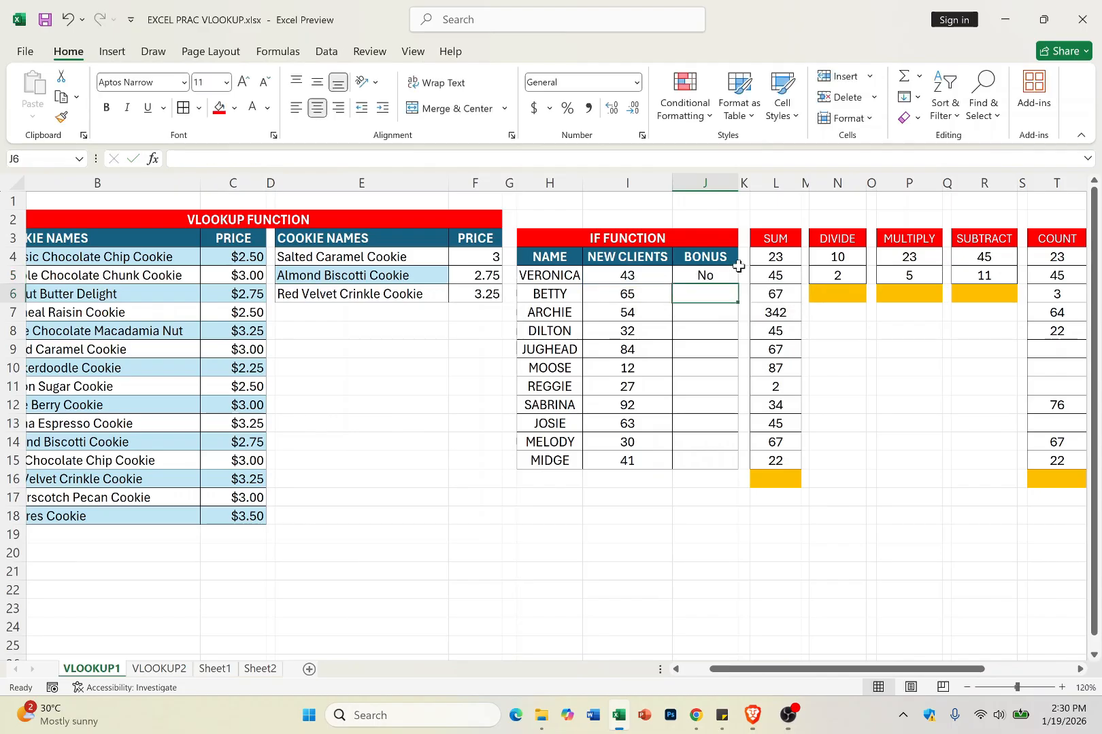
Check the new client figure in I5 against its bonus result and copy the J5 formula down to J6.
left_click_drag(717, 302, 725, 269)
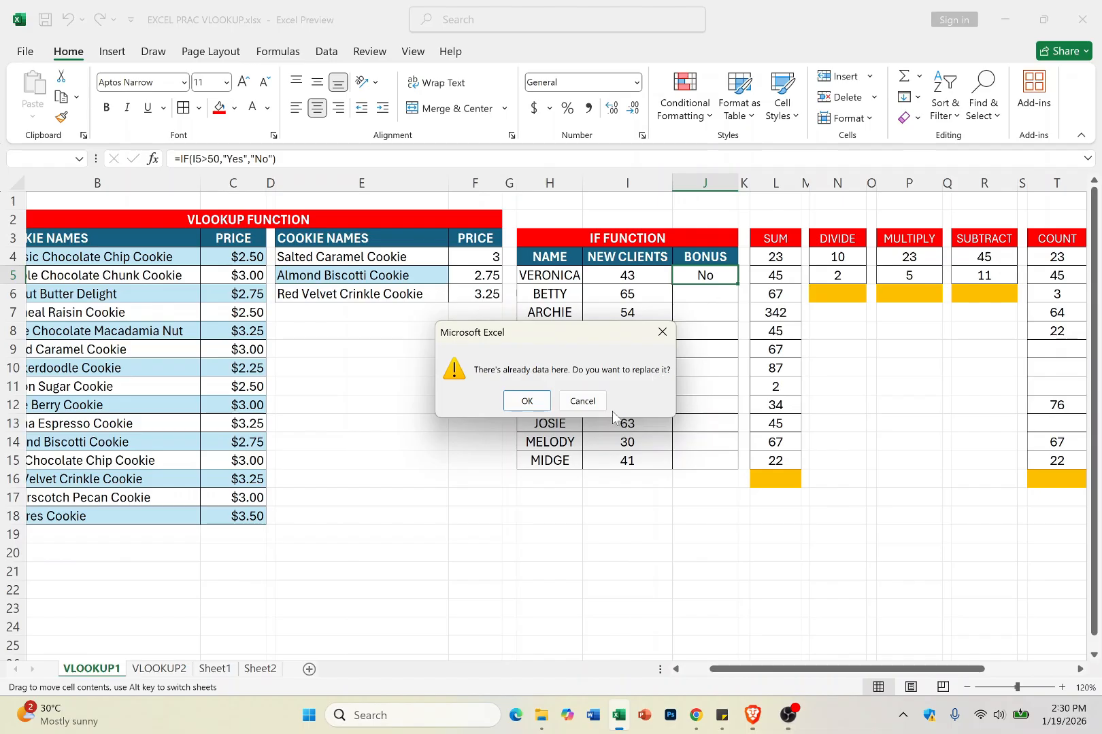
left_click(582, 402)
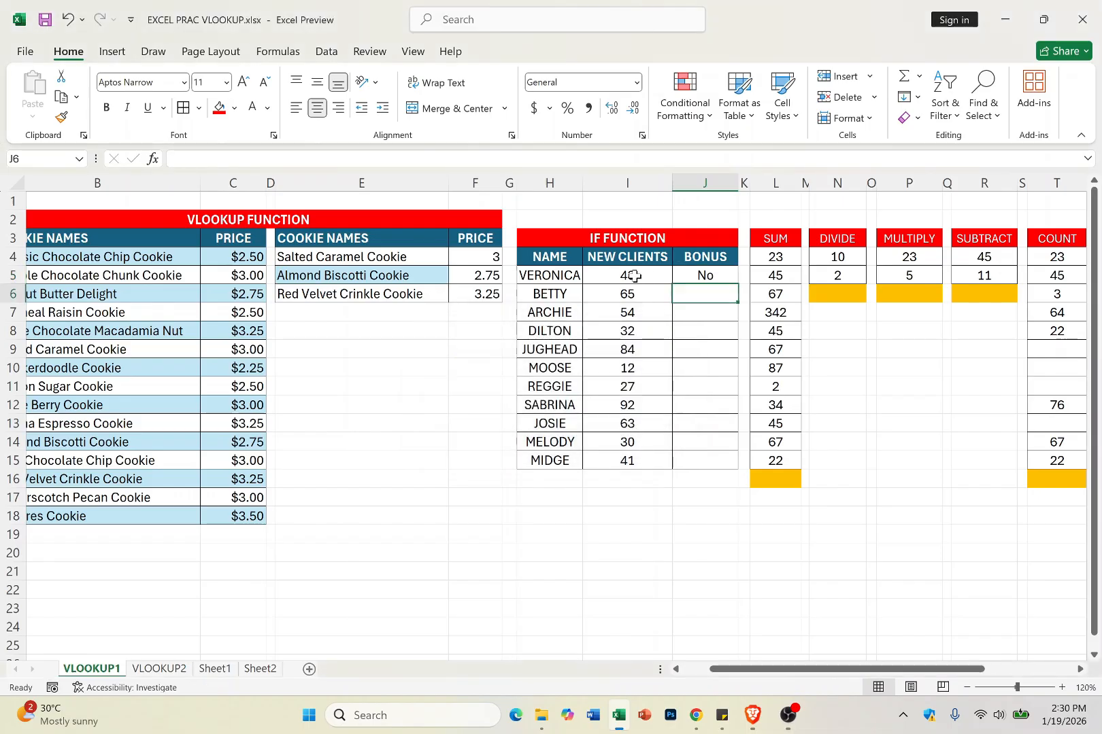
left_click(634, 276)
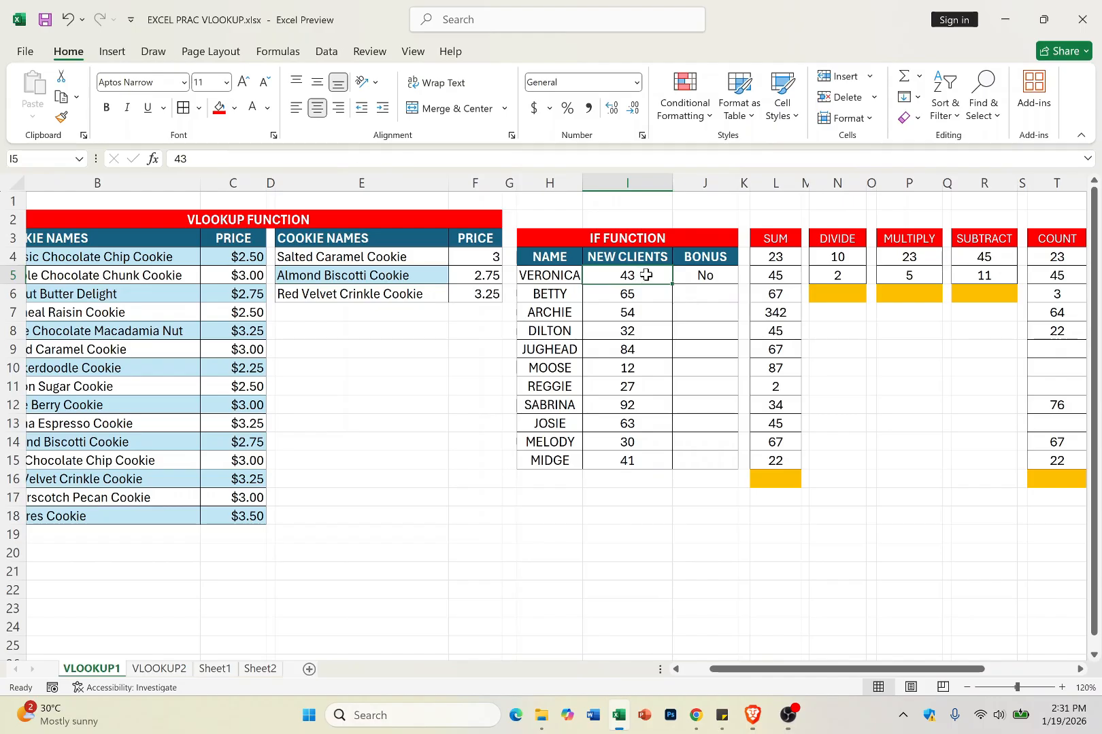
left_click(716, 276)
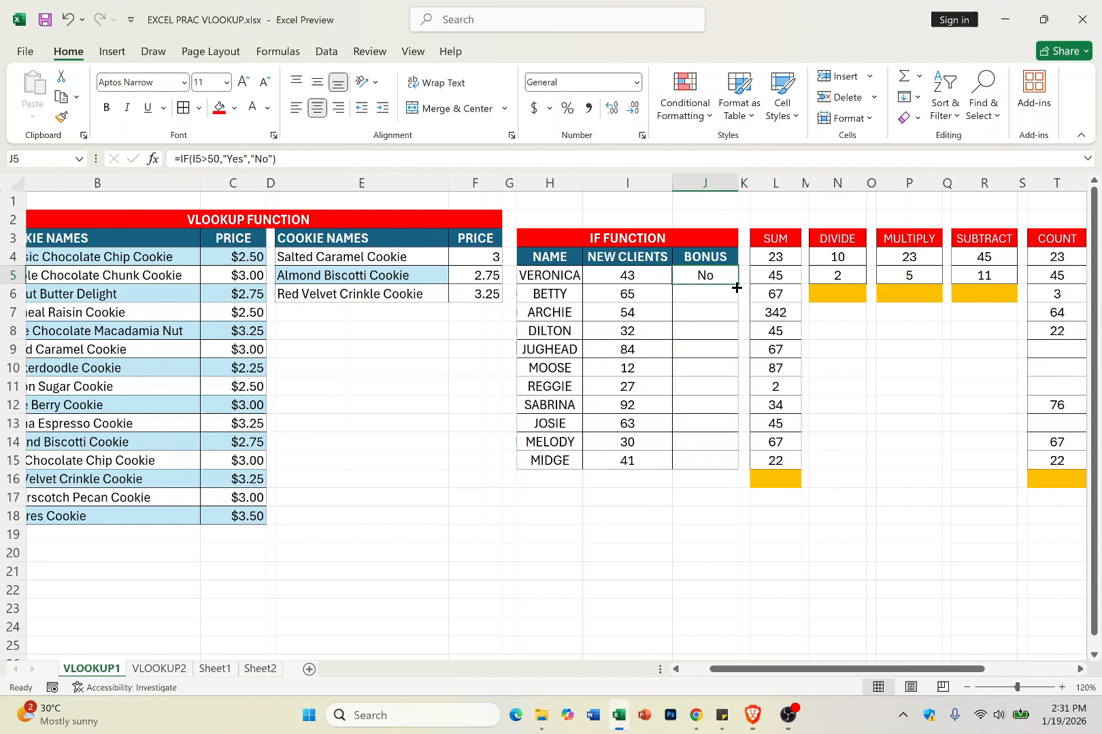
left_click_drag(736, 288, 733, 301)
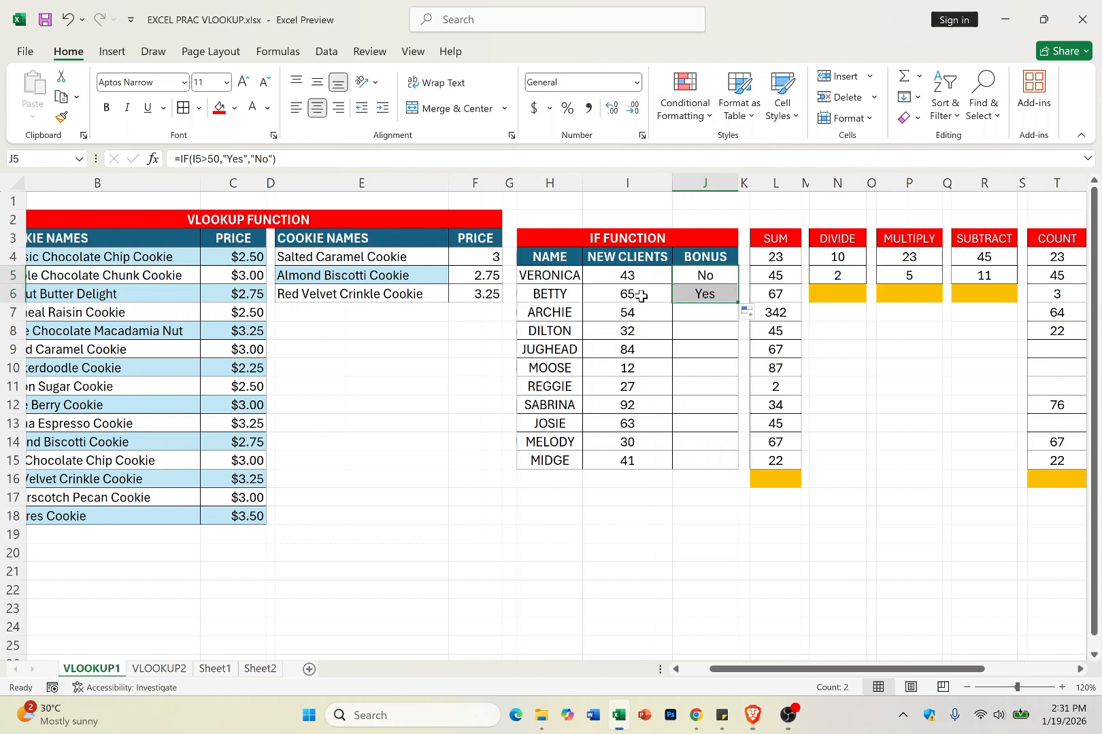
Compare the J6 bonus result with the new client figure in I6 and copy the formula down through J15.
left_click(638, 293)
left_click(676, 294)
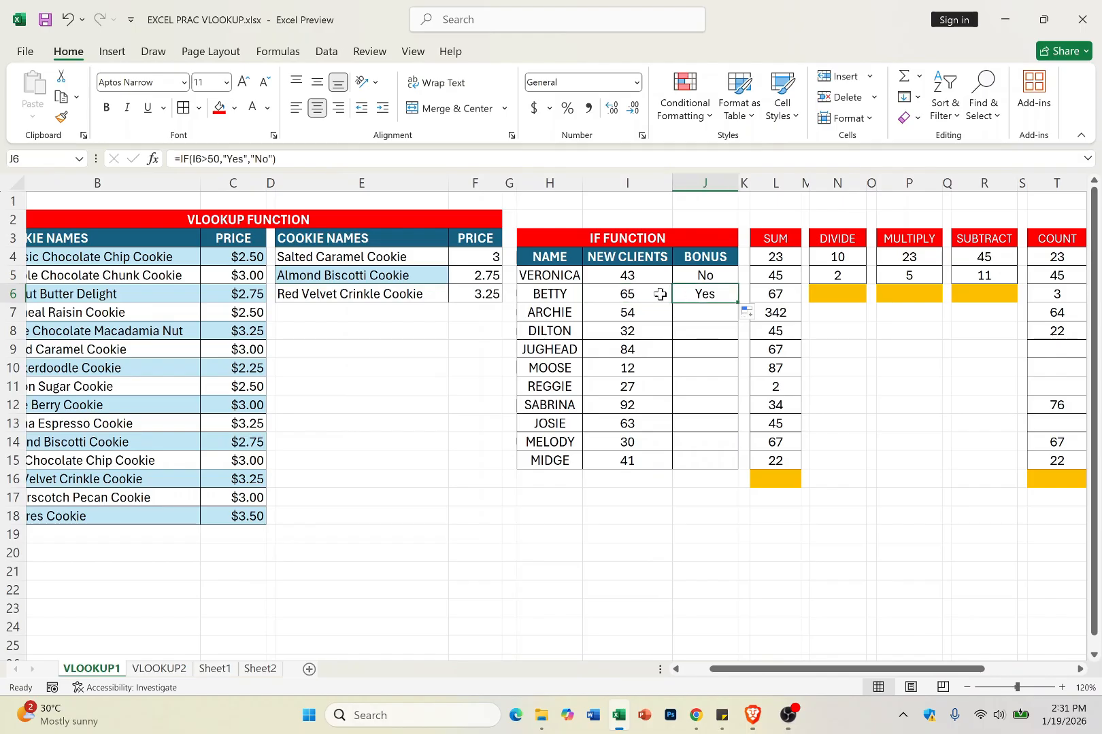
left_click(629, 296)
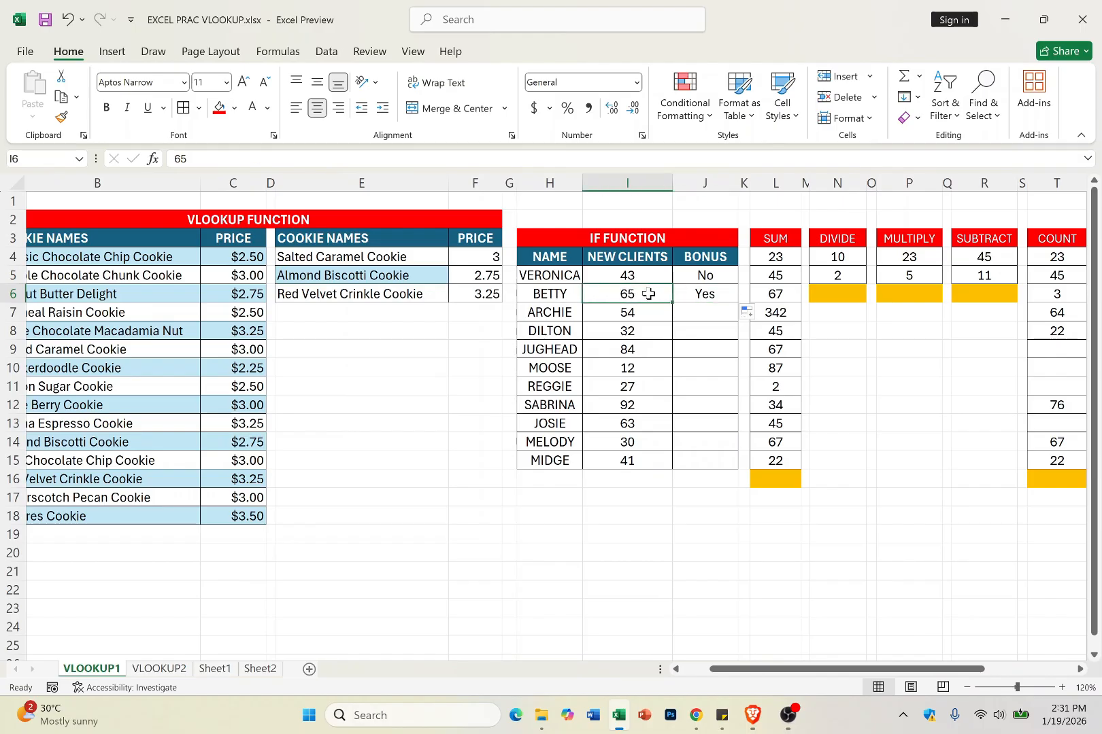
left_click(692, 295)
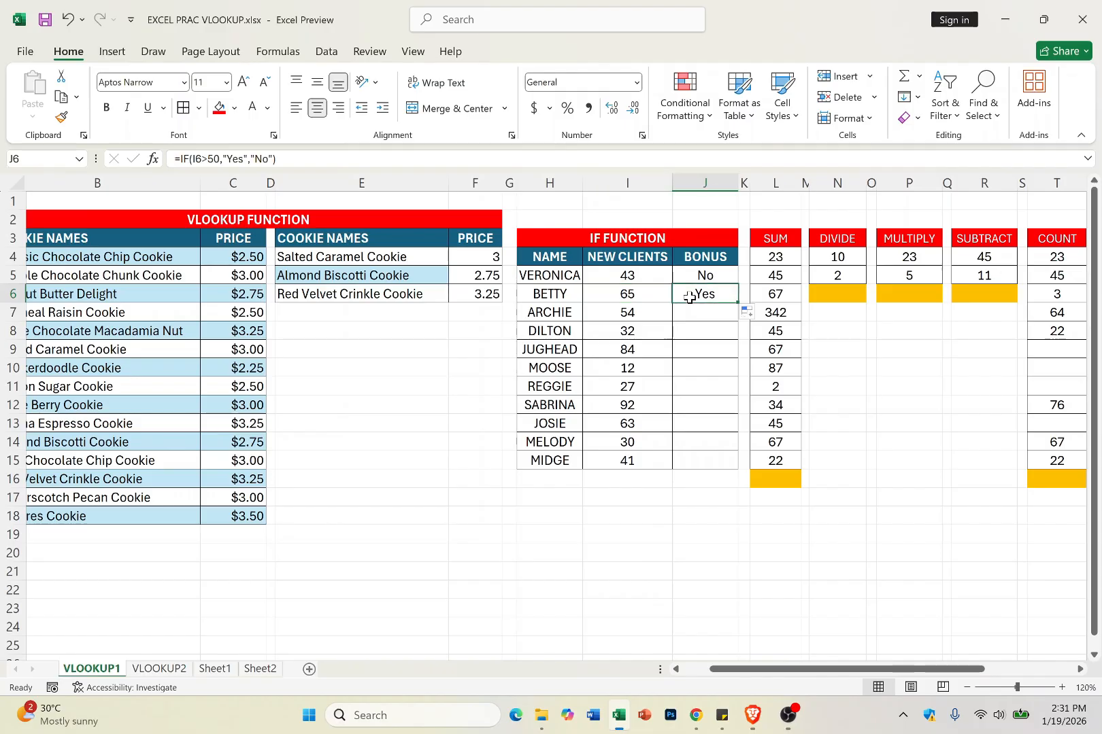
left_click_drag(740, 304, 733, 463)
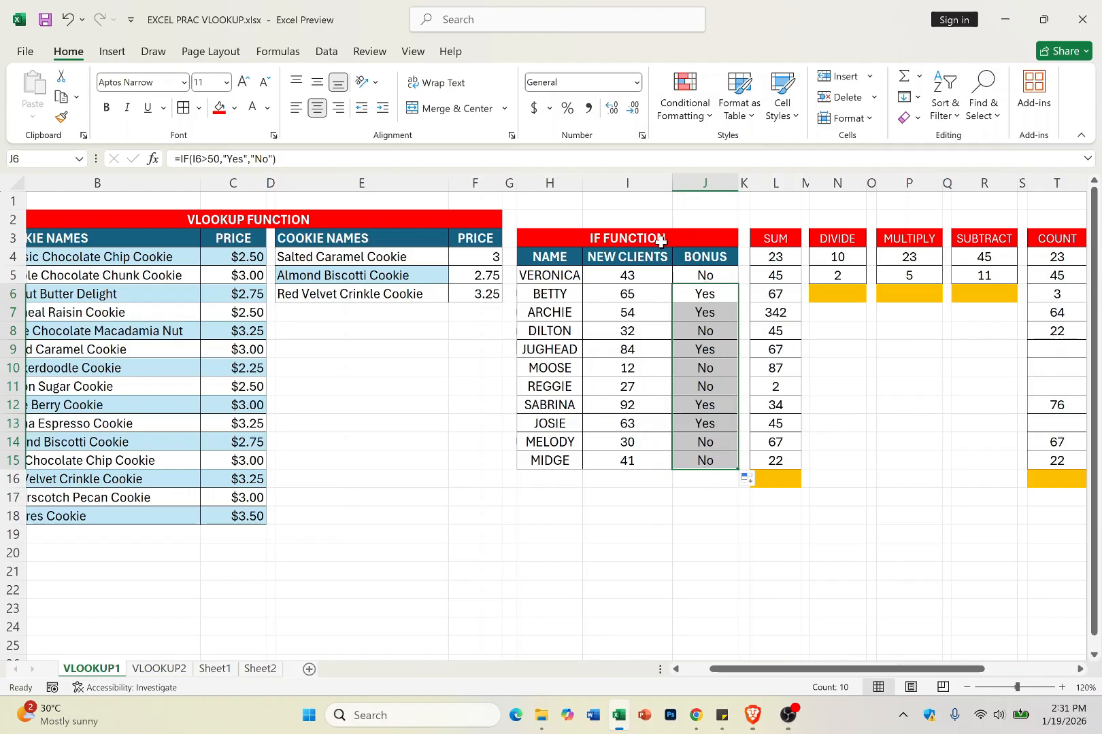
Review the complete IF formula behind the first bonus cell, J5, without changing it.
left_click(696, 275)
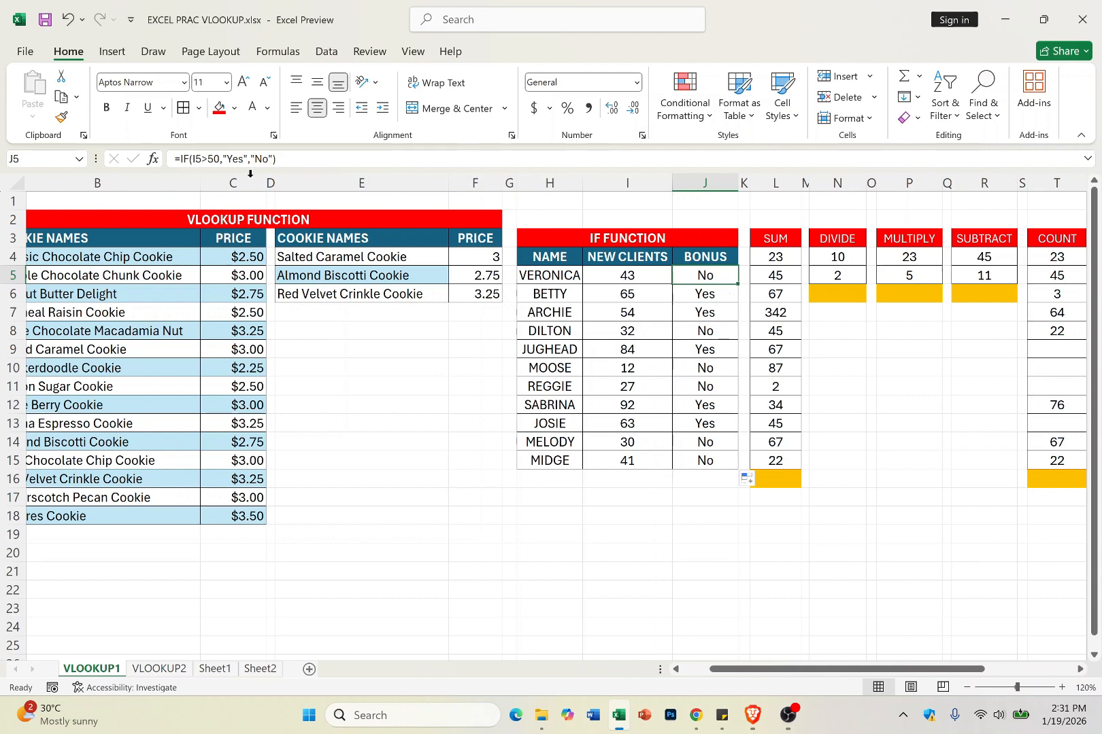
left_click_drag(276, 158, 143, 170)
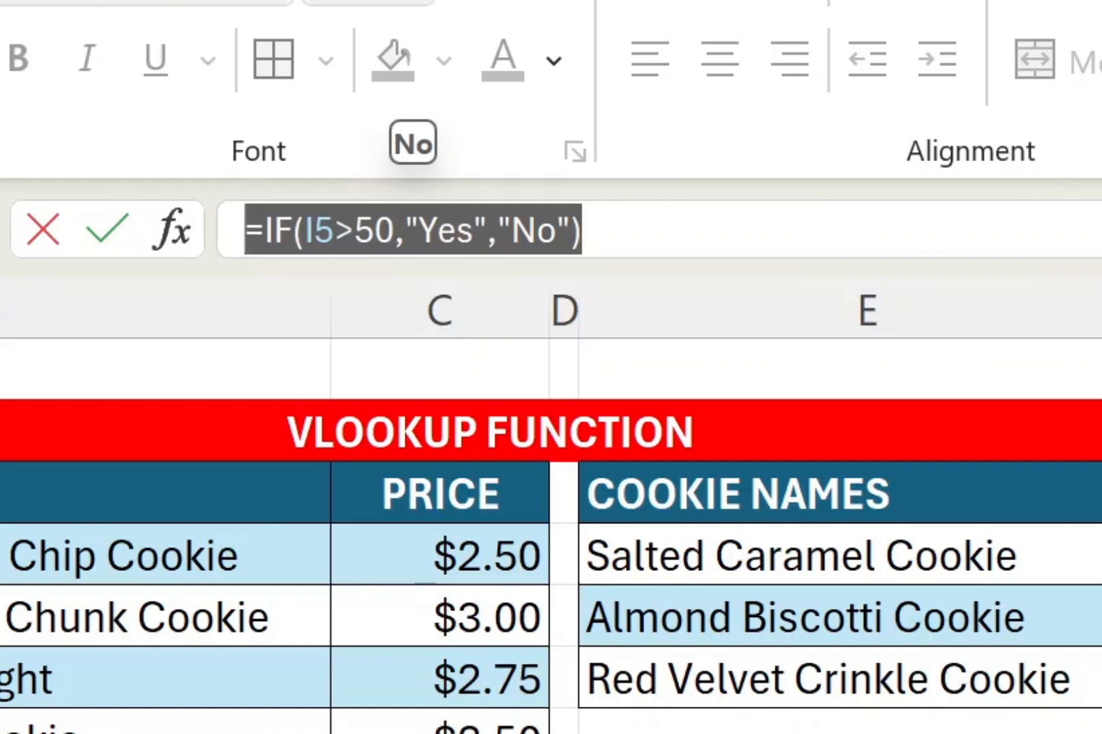
key("Escape")
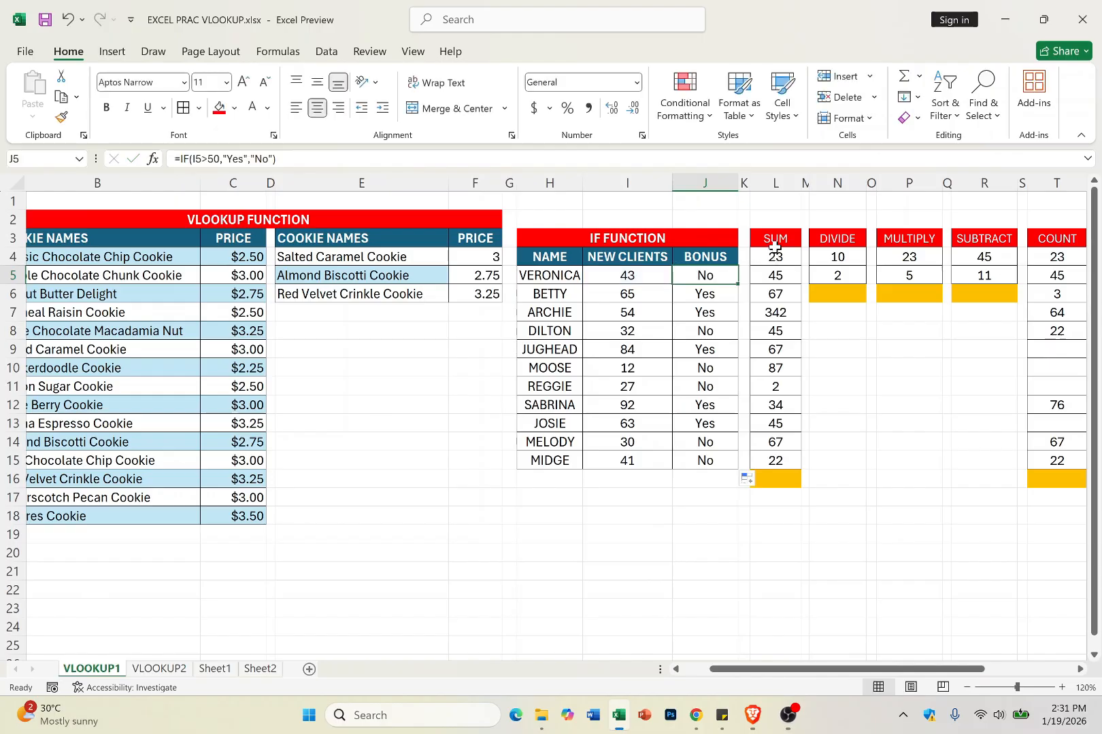
Add up the SUM column in L16 with a SUM formula over L4:L15.
left_click(783, 480)
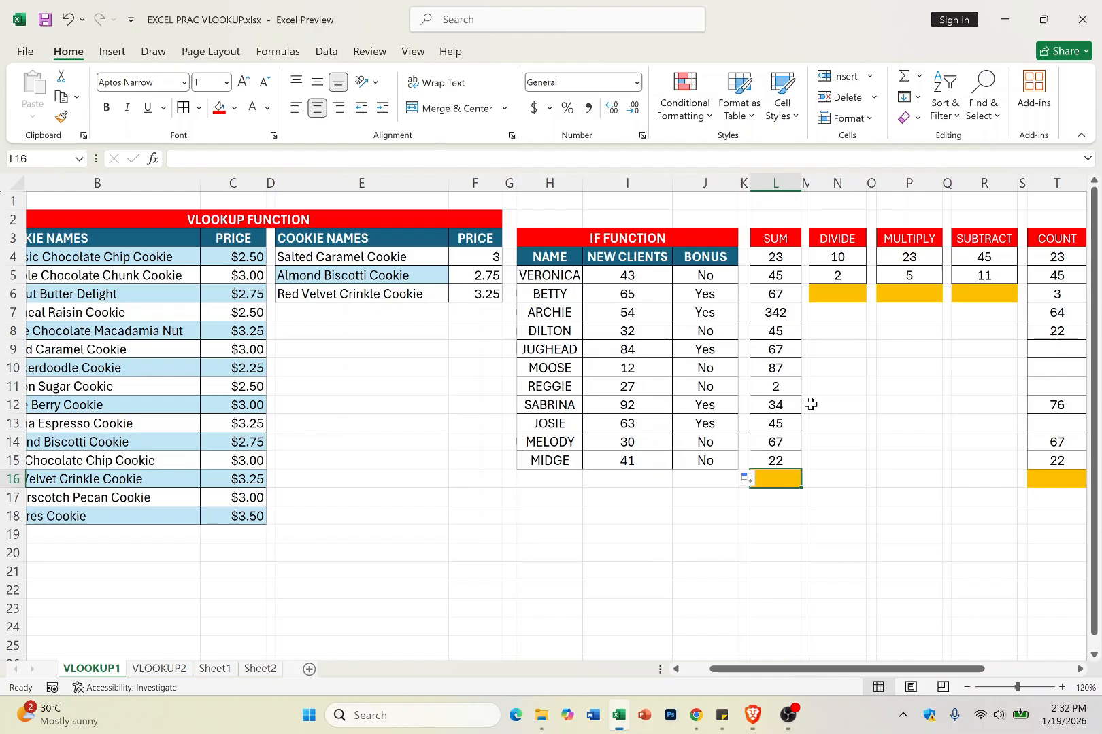
type("=")
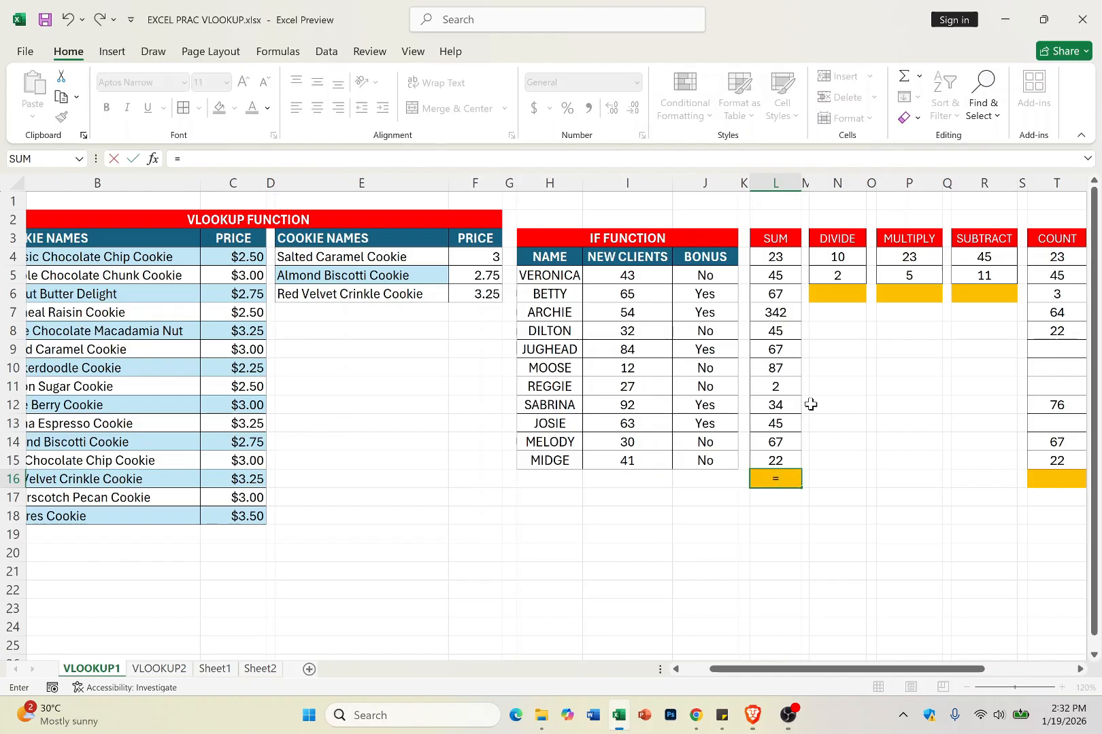
type("sum")
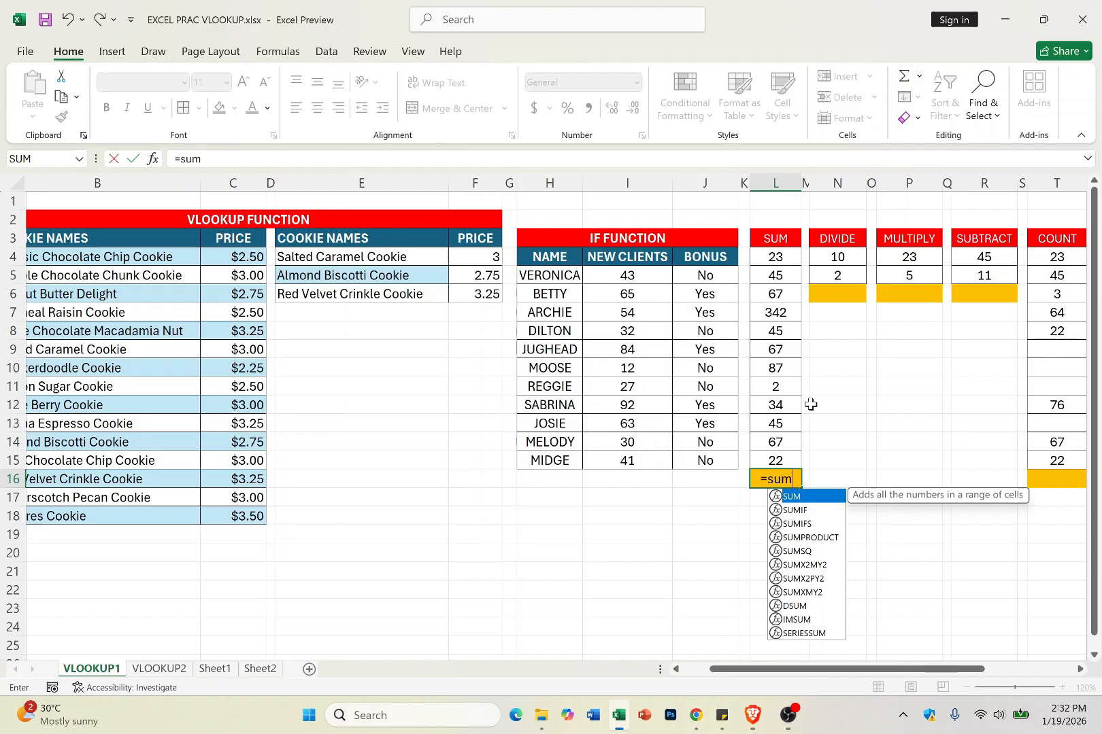
type("(")
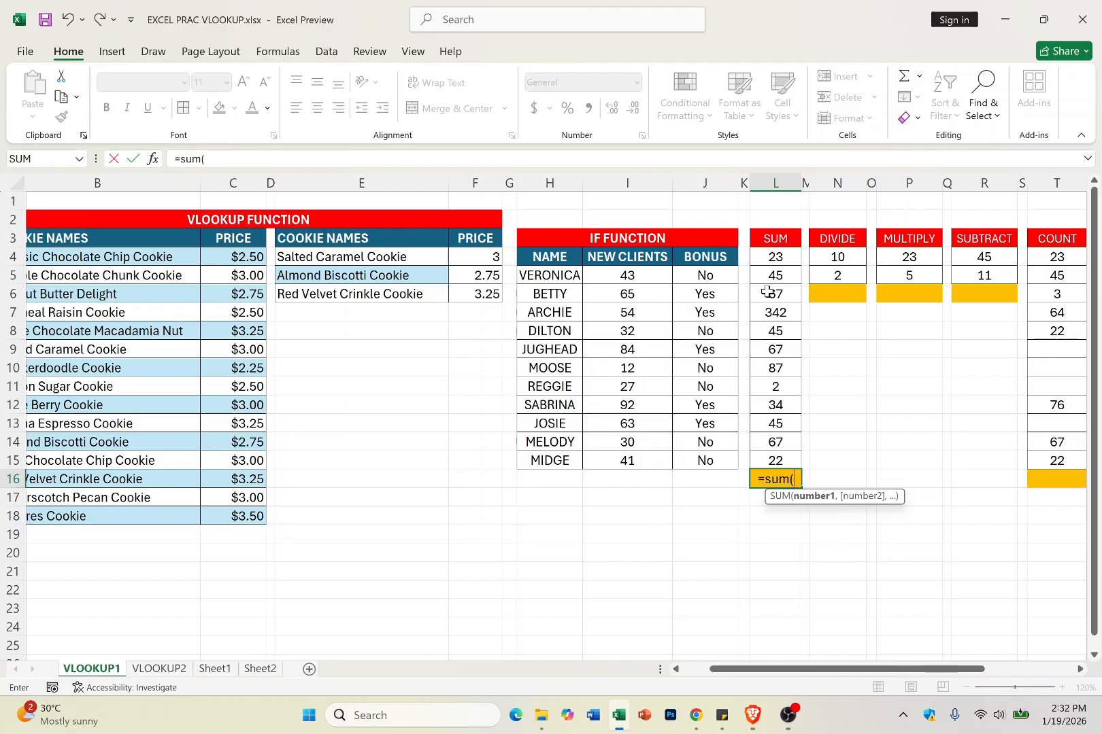
left_click_drag(775, 258, 777, 458)
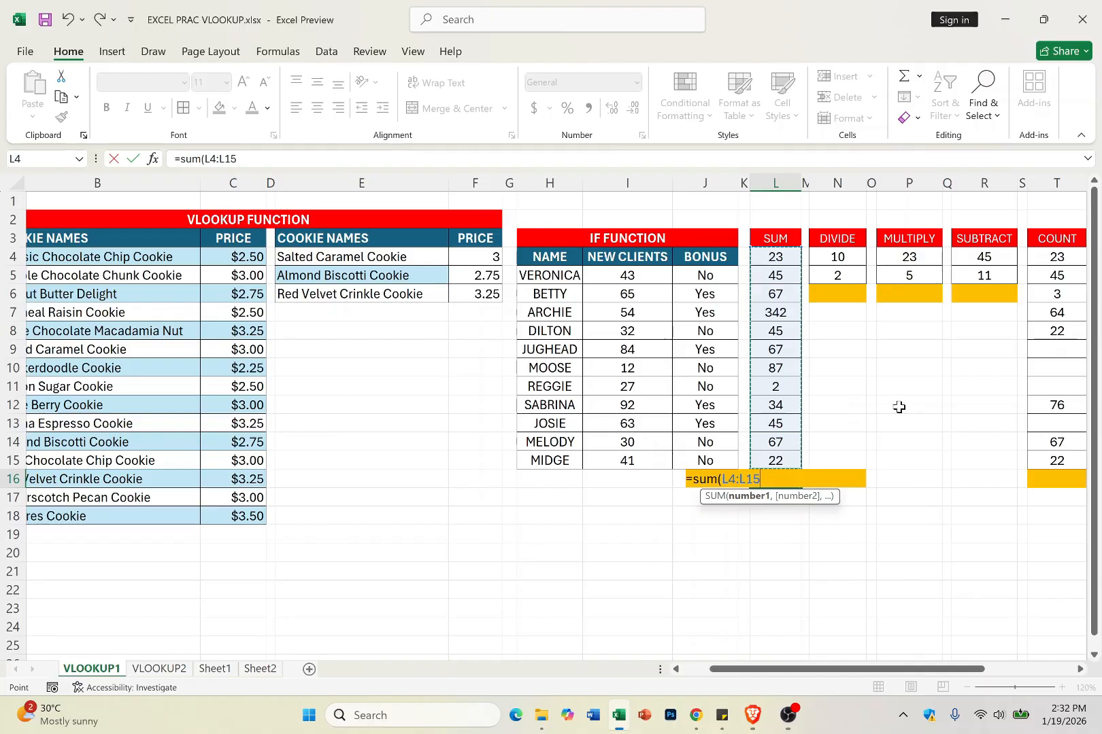
type(")")
key("Return")
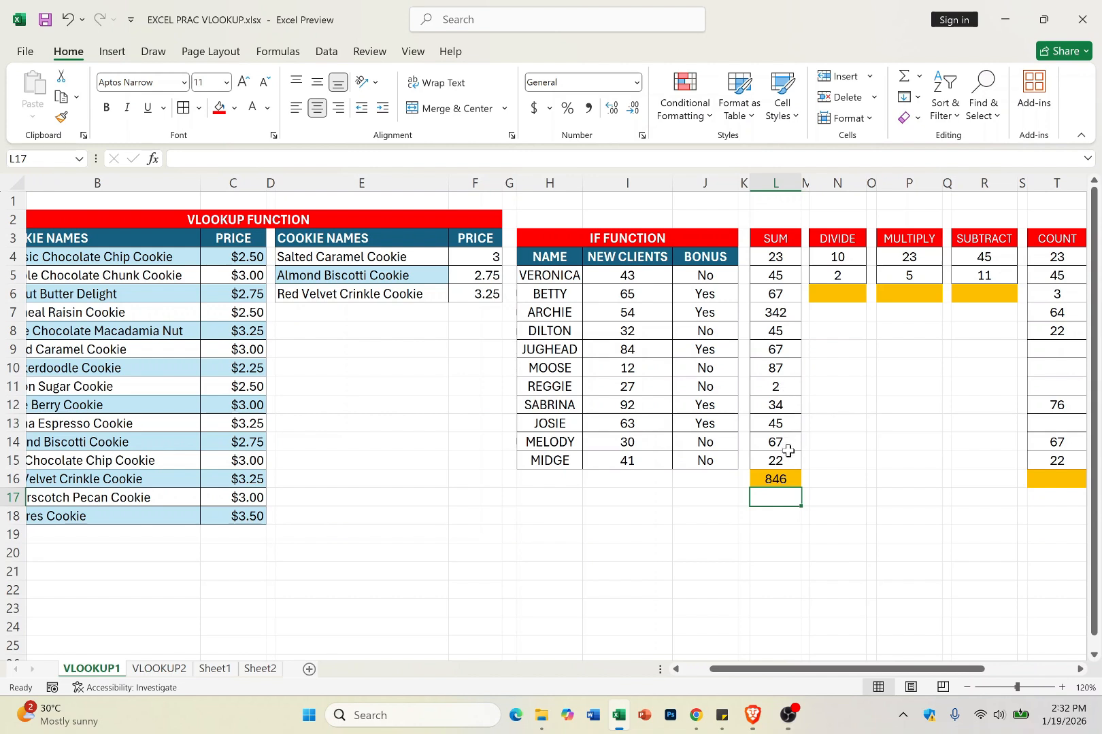
Divide N4 by N5 in the DIVIDE column's result cell N6 with the formula =N4/N5, and check the entered formula.
left_click(837, 293)
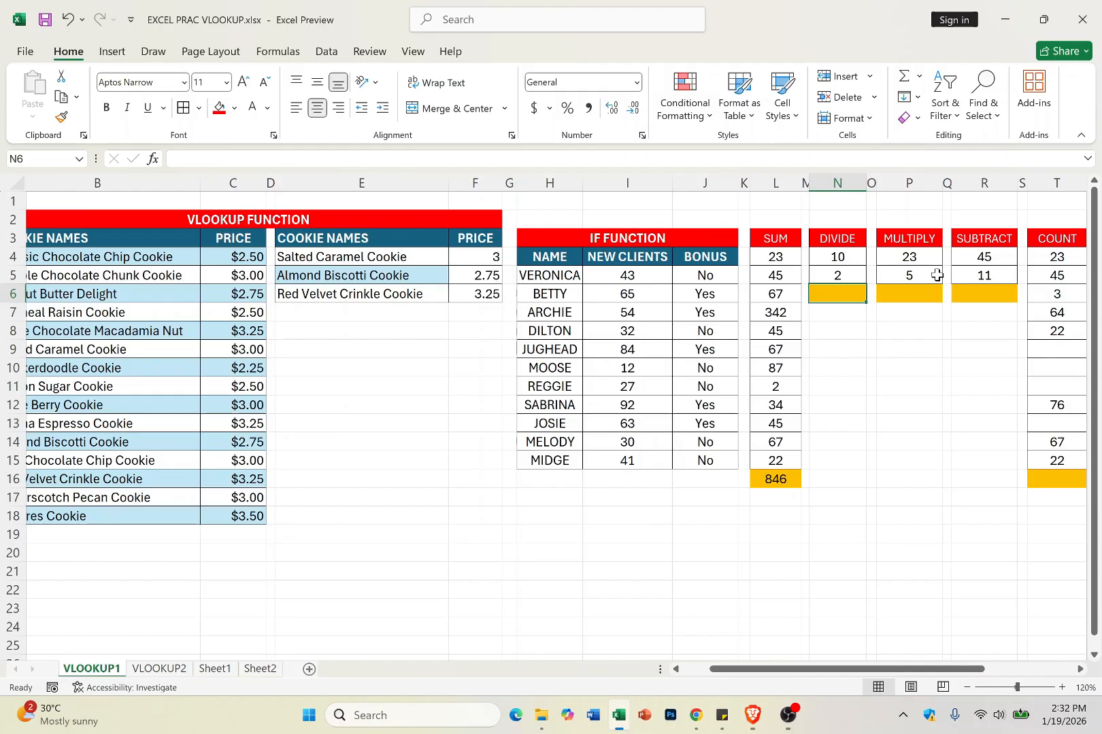
type("=")
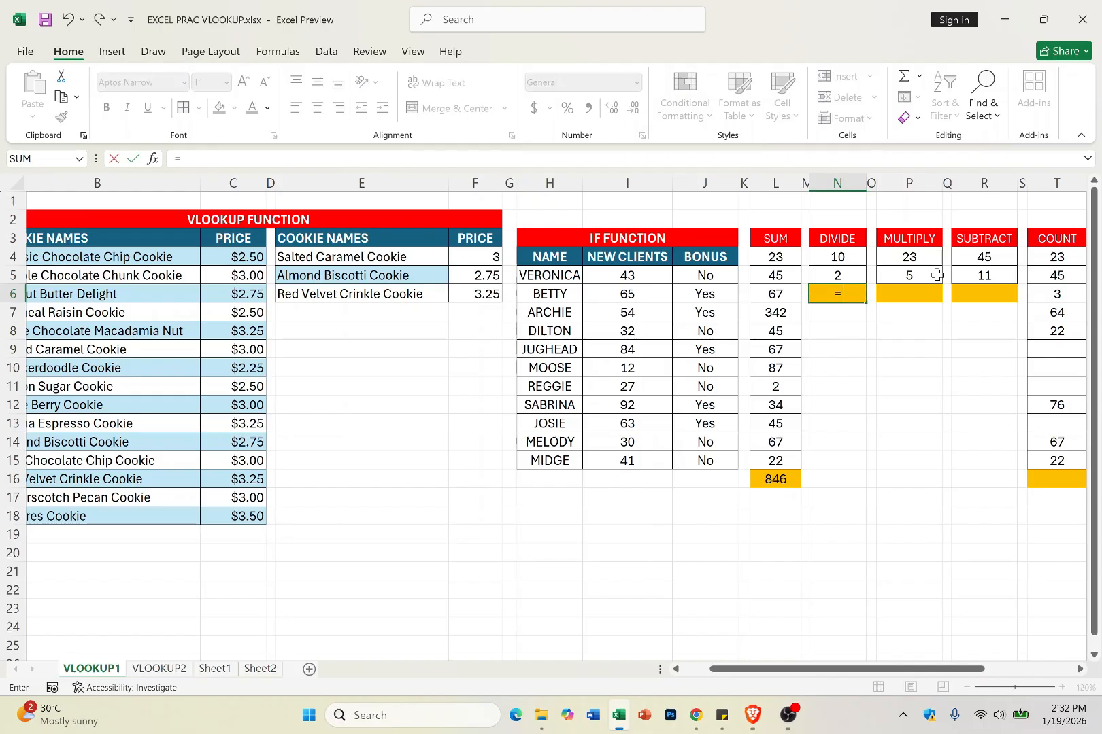
left_click(836, 256)
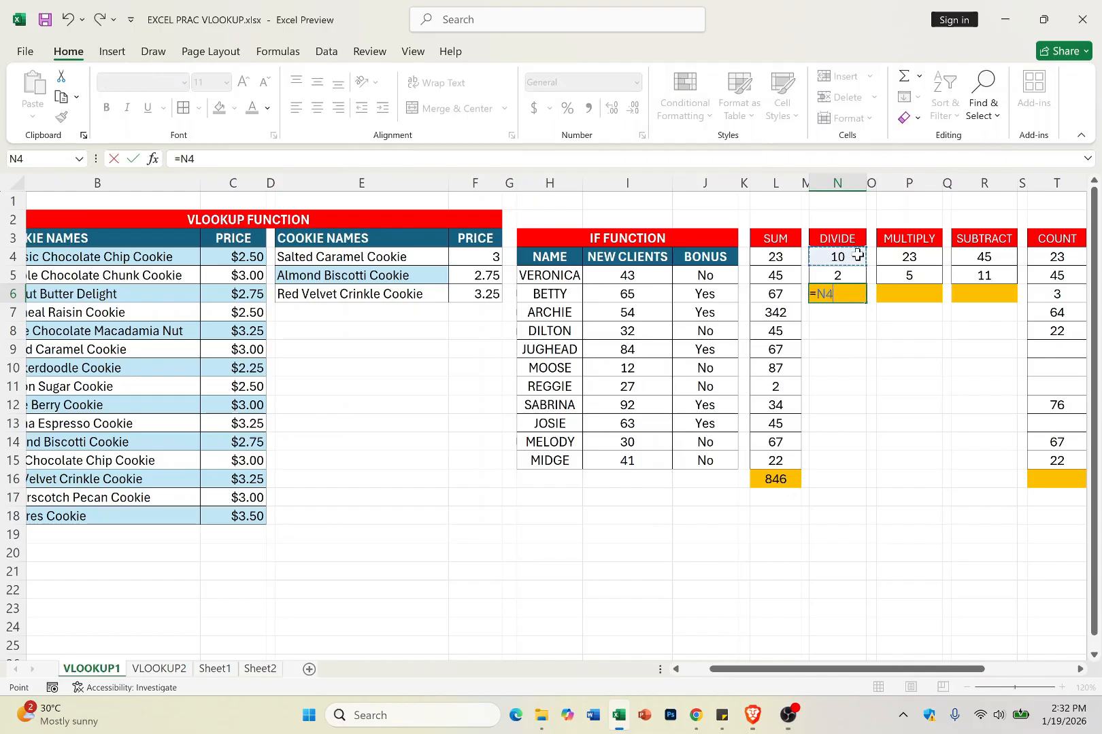
type("/")
left_click(849, 273)
key("Return")
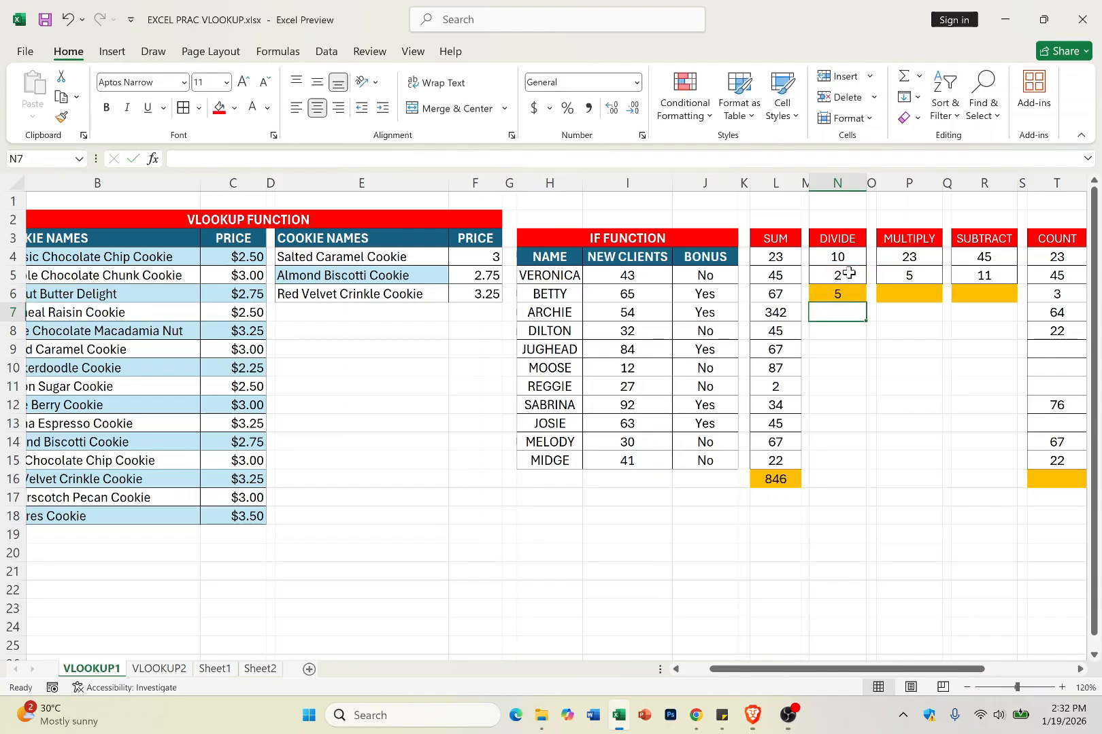
left_click(849, 294)
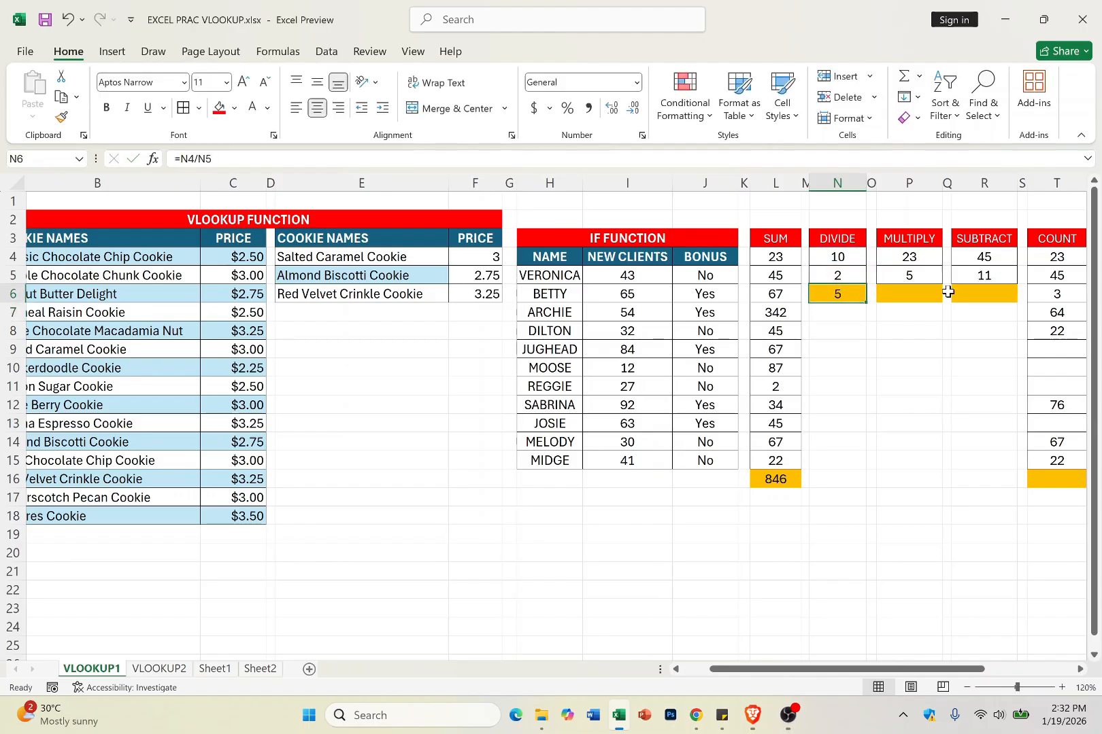
Multiply P4 by P5 in the MULTIPLY column's result cell P6 with the formula =P4*P5, and check the entered formula.
left_click(901, 295)
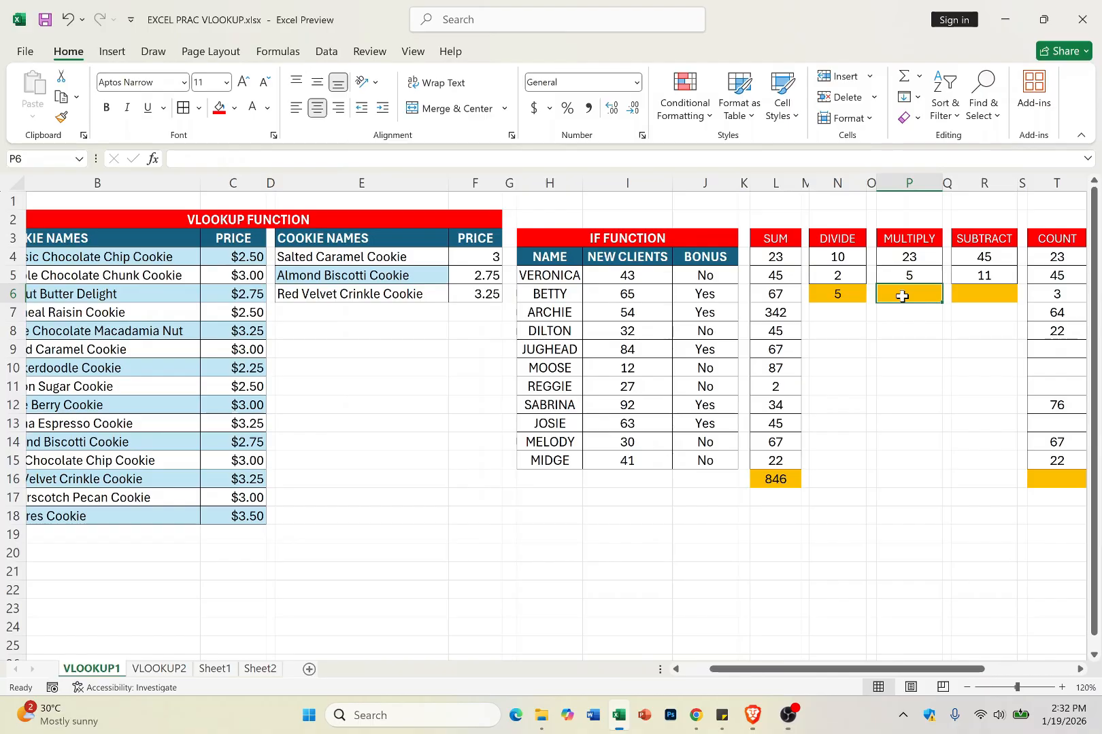
type("=")
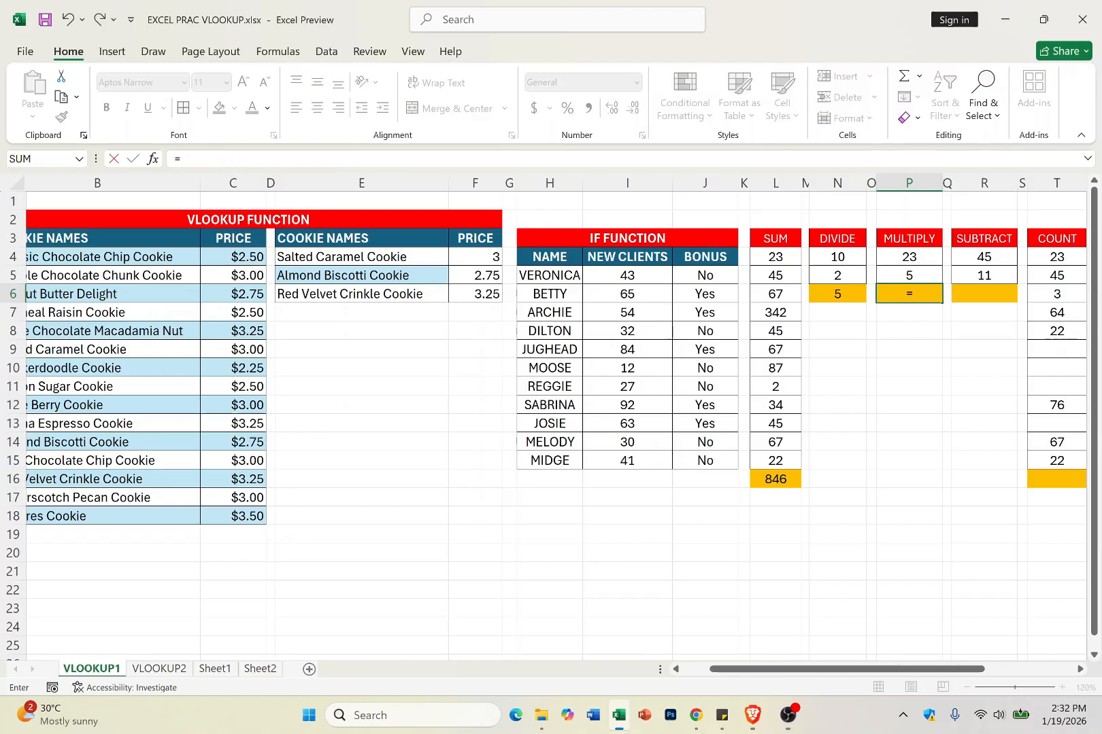
left_click(921, 254)
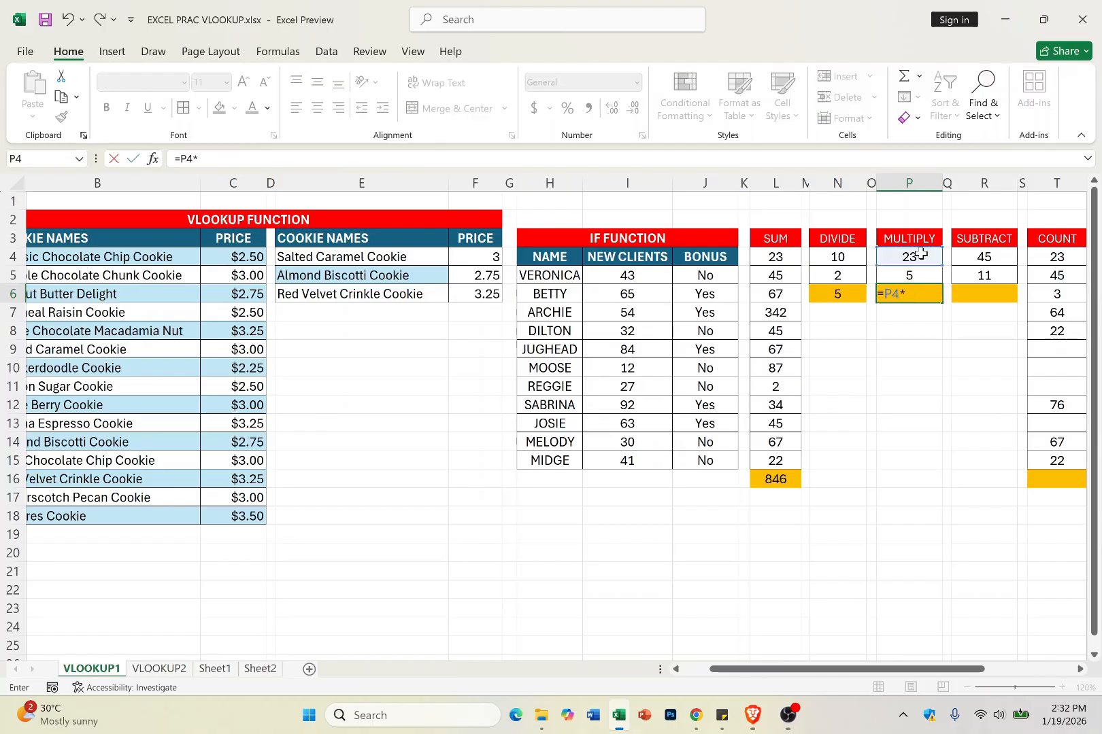
type("*")
left_click(926, 275)
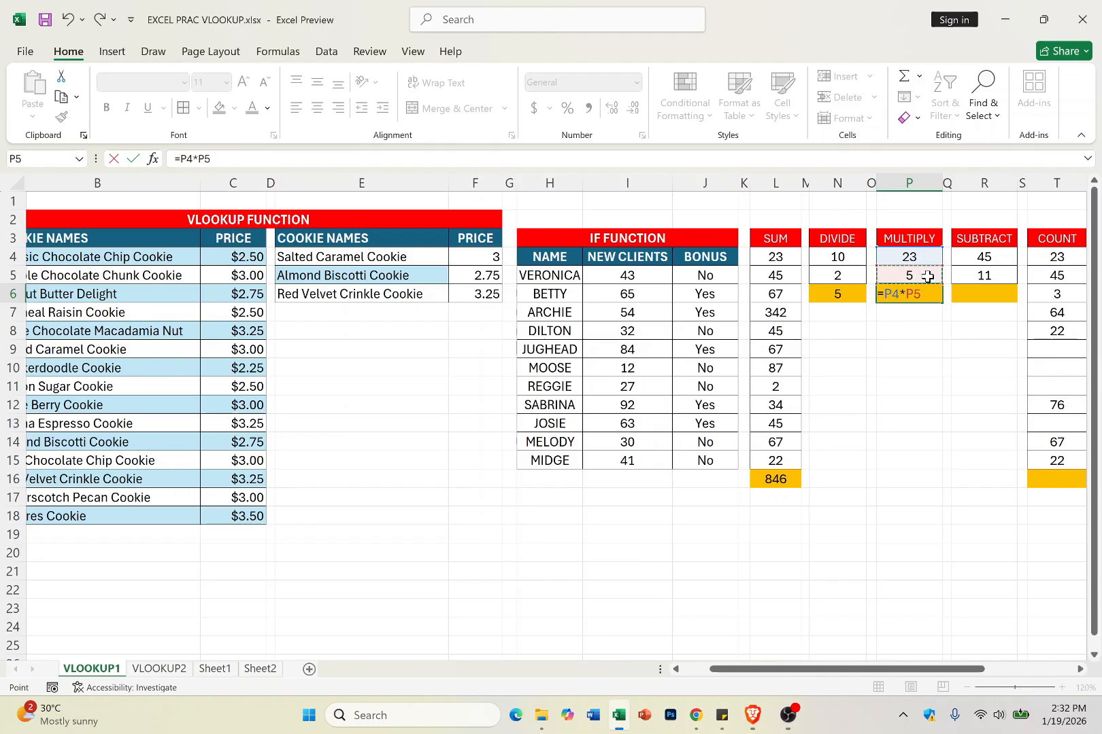
key("Return")
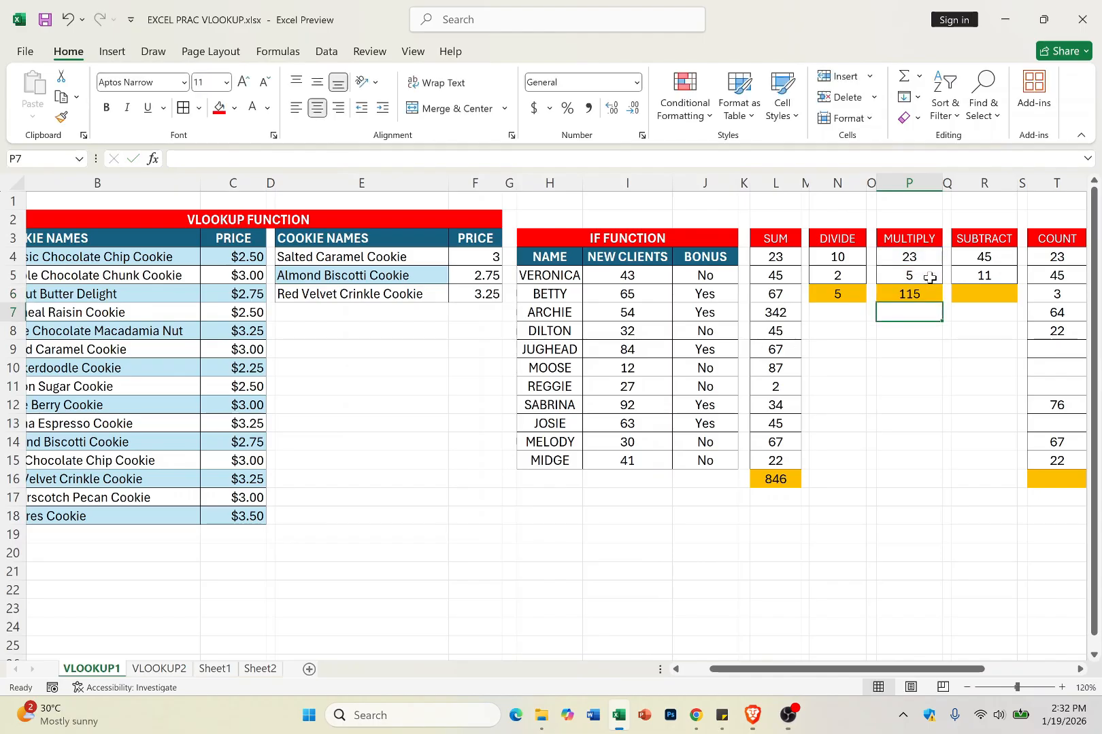
left_click(923, 295)
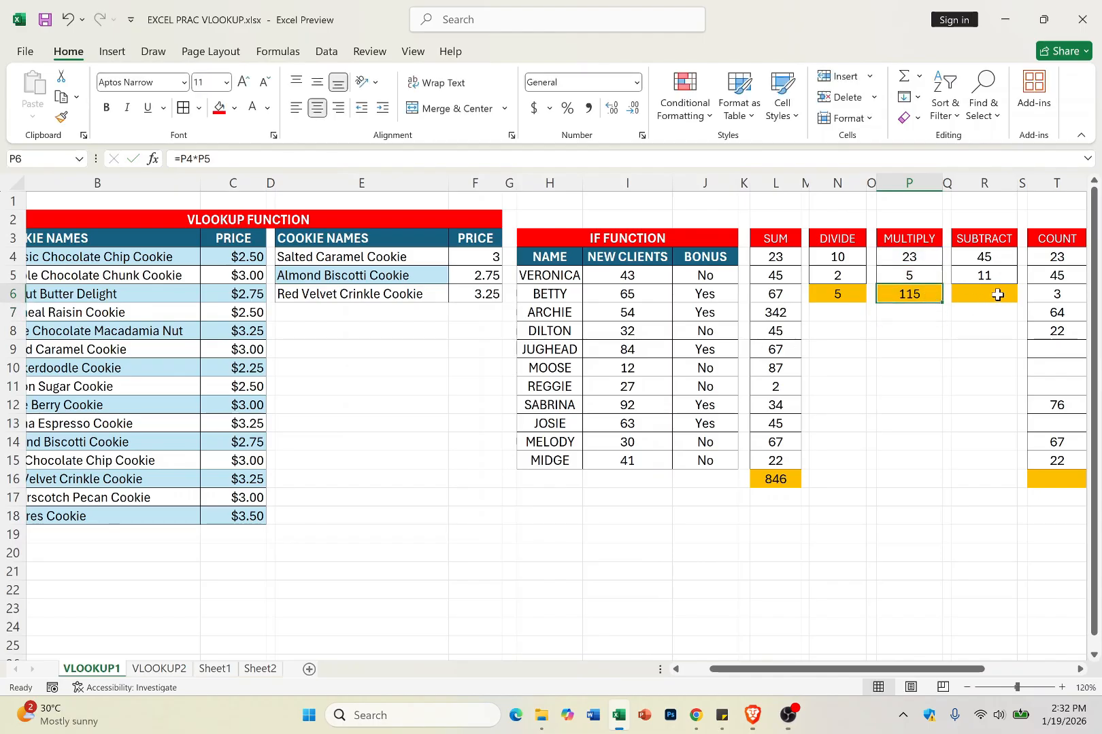
Subtract R5 from R4 in the SUBTRACT column's result cell R6 with the formula =R4-R5.
left_click(998, 294)
type("=")
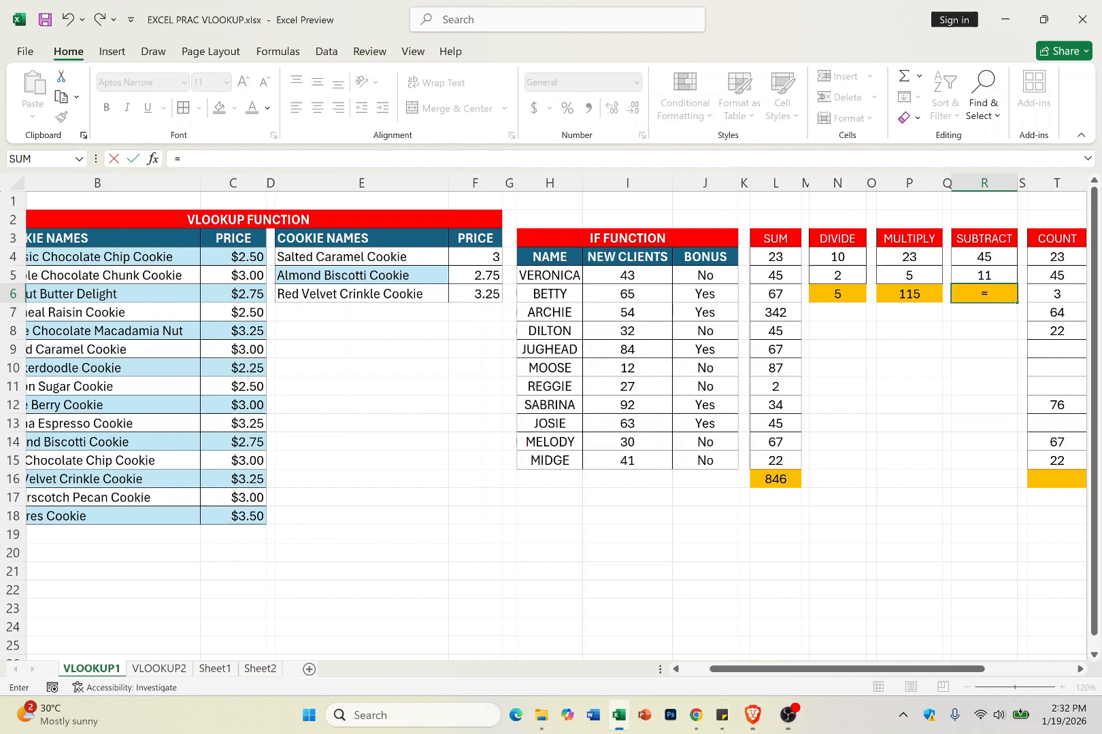
left_click(998, 261)
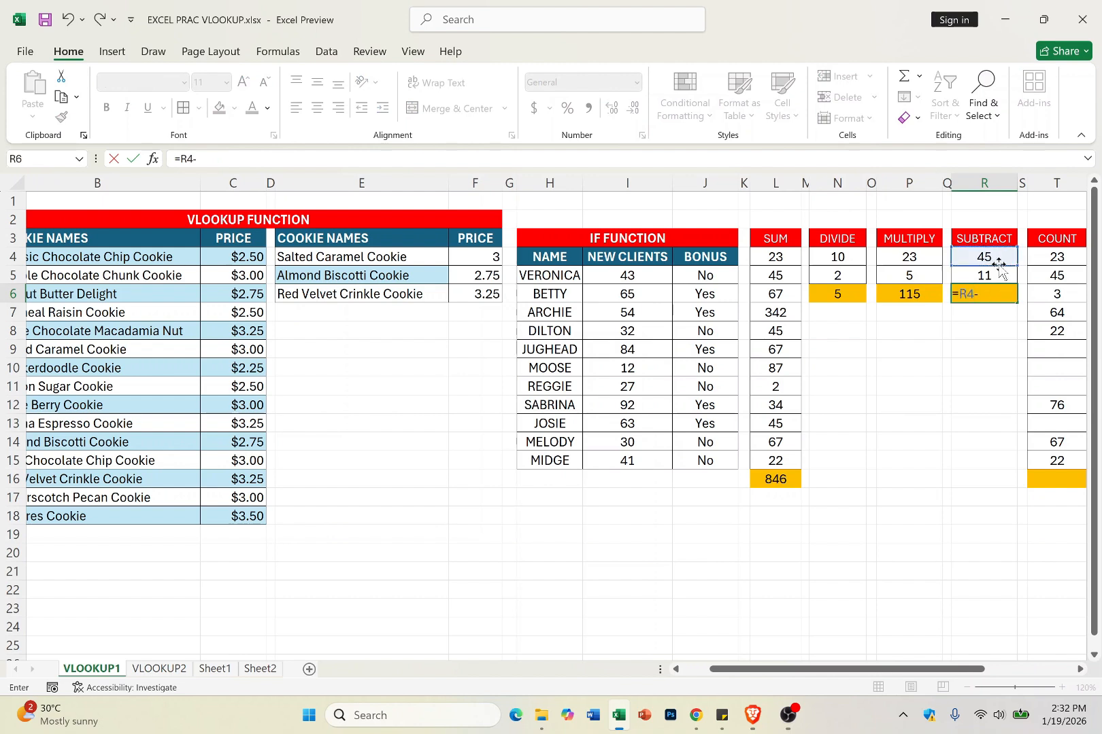
type("-")
left_click(982, 276)
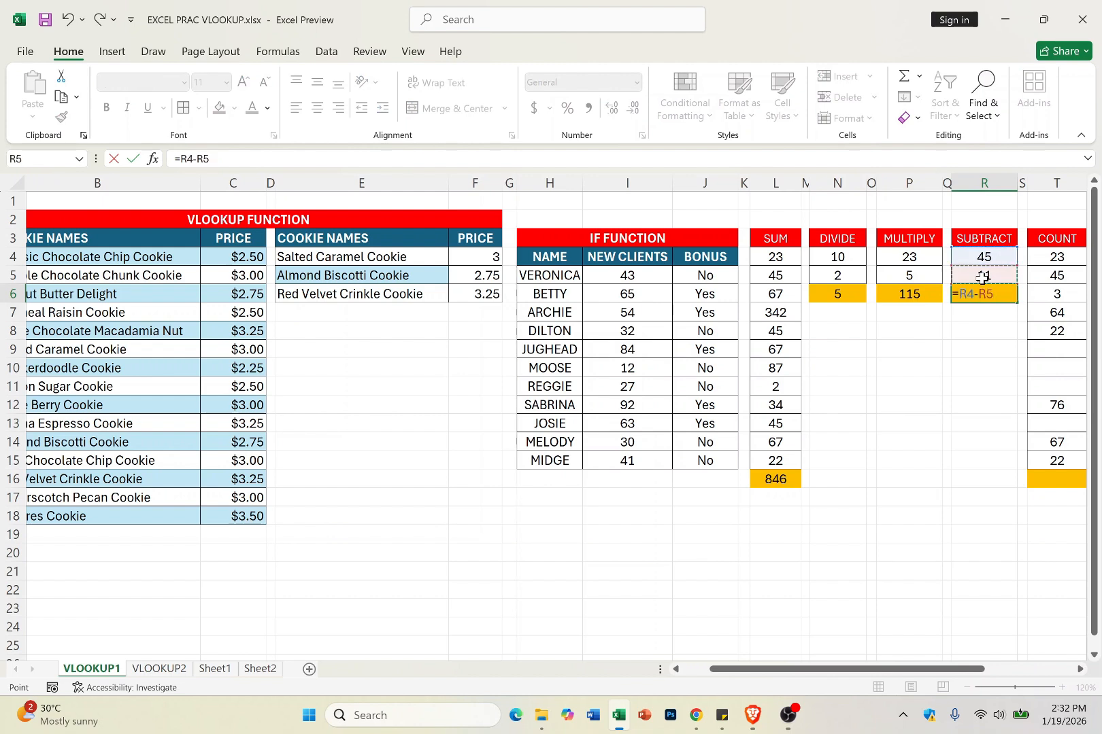
key("Return")
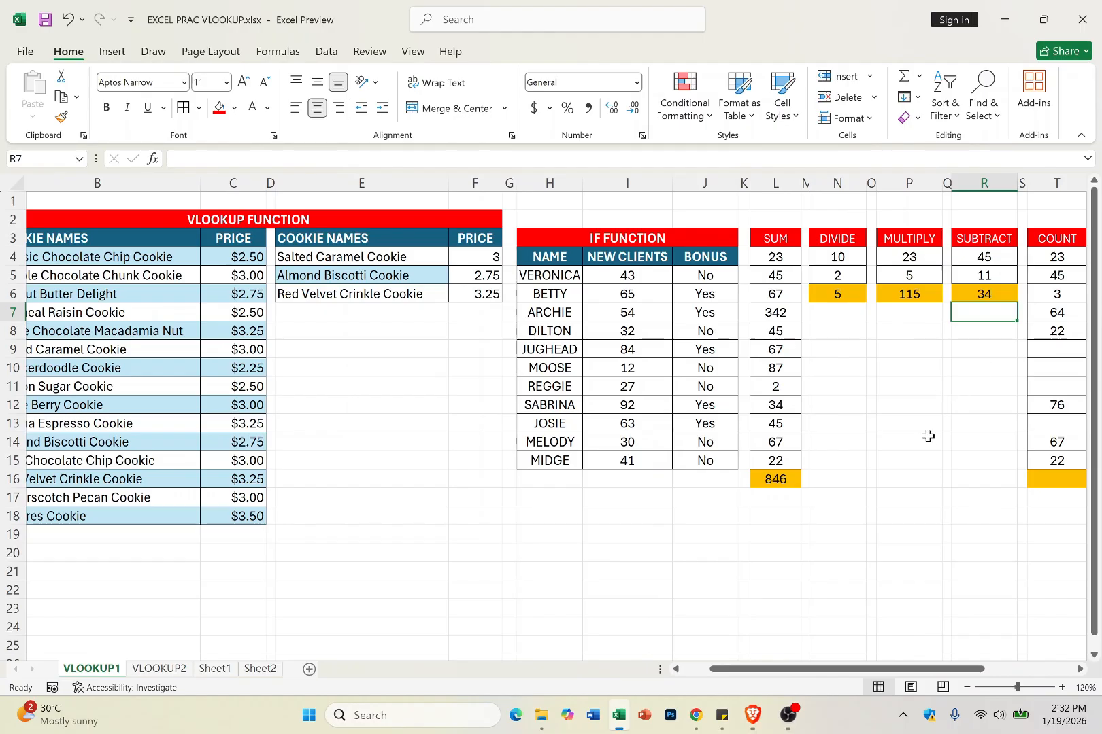
Count the numeric entries of the COUNT column in T16 with the formula =COUNT(T4:T15).
left_click_drag(950, 673, 1004, 669)
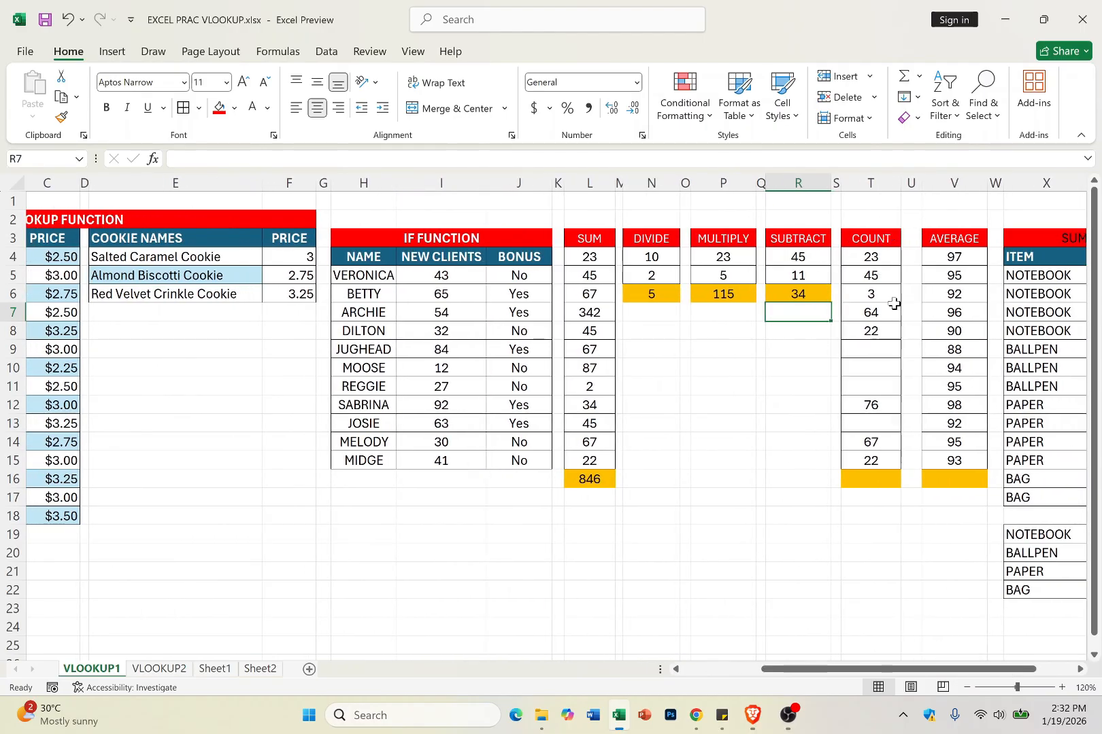
left_click(883, 479)
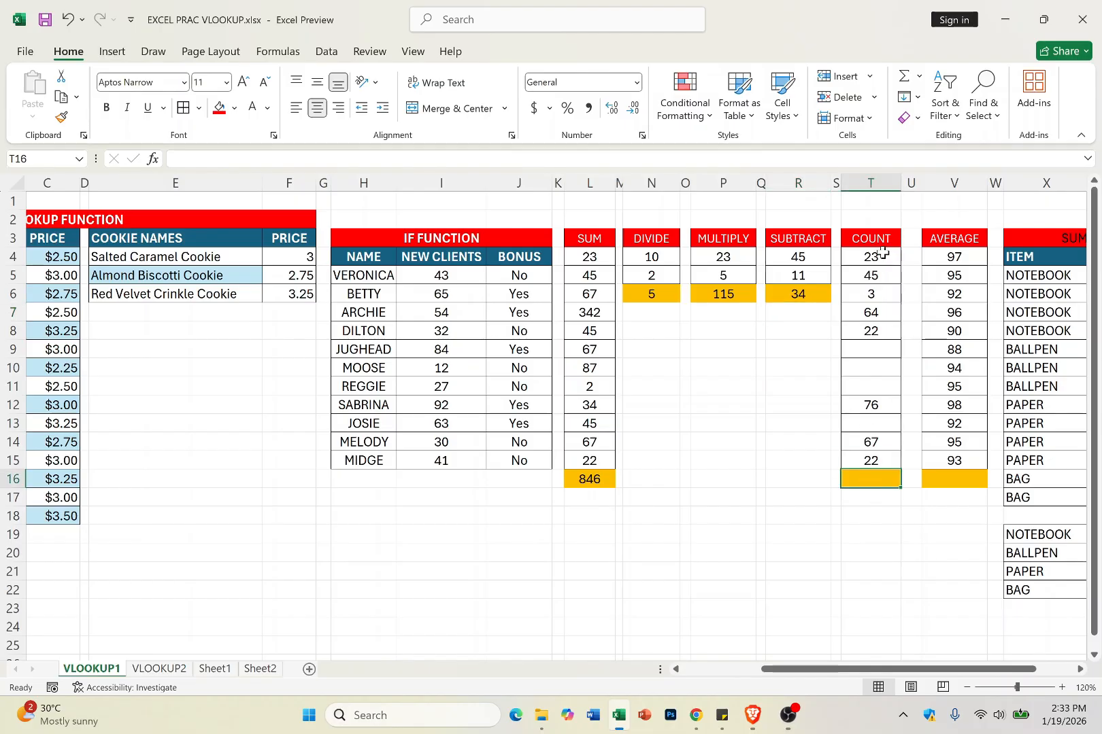
left_click_drag(883, 253, 875, 449)
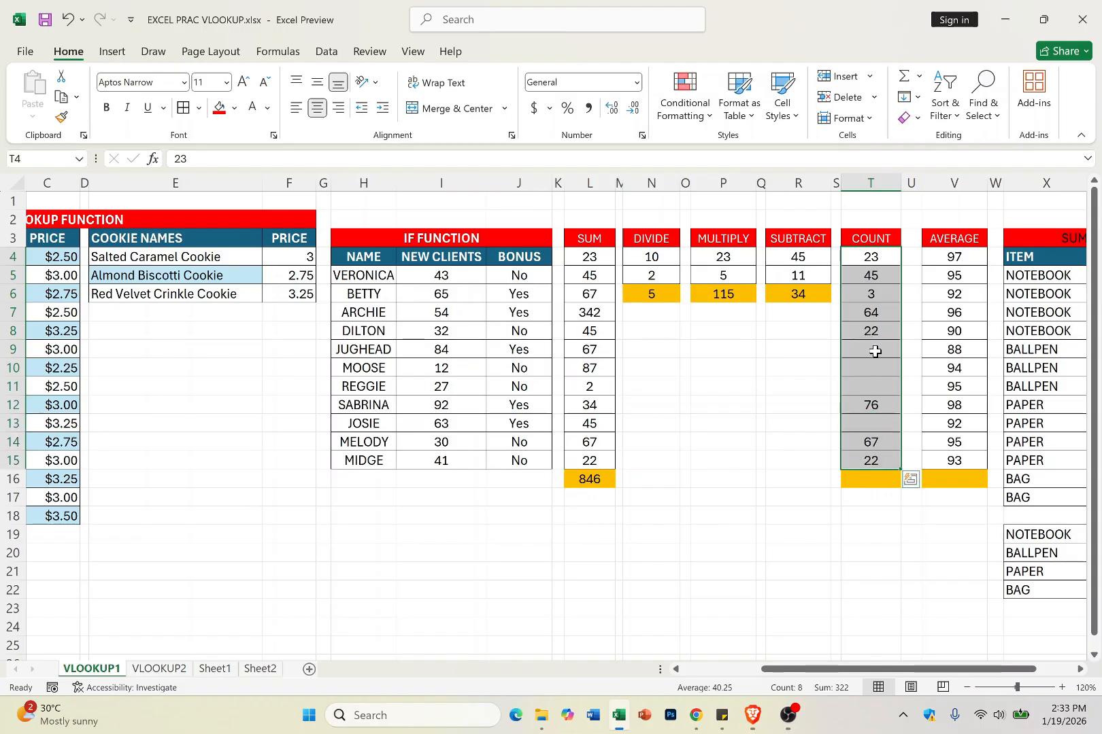
left_click_drag(867, 256, 879, 457)
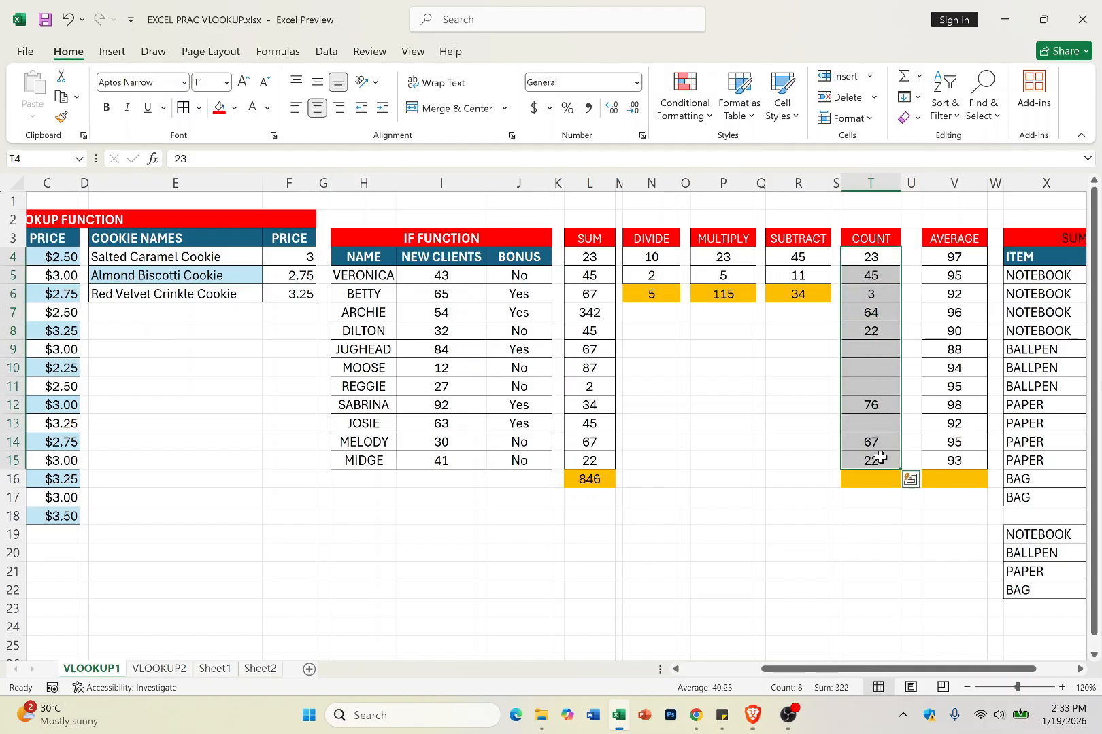
left_click(873, 480)
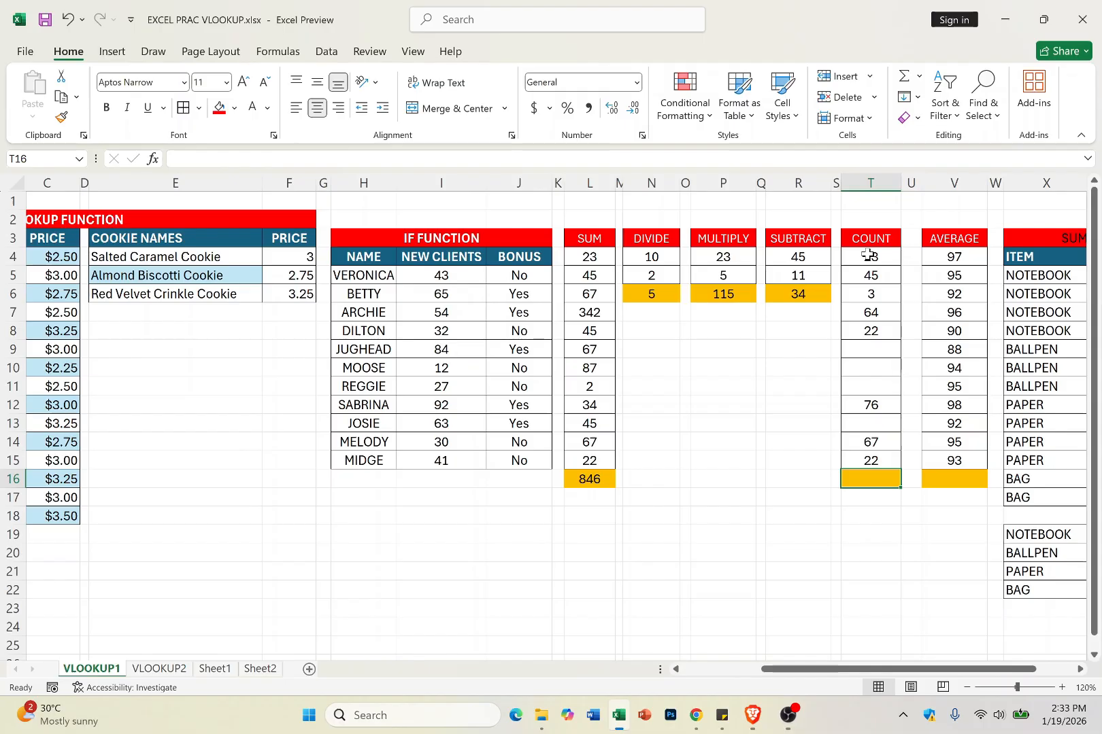
type("=")
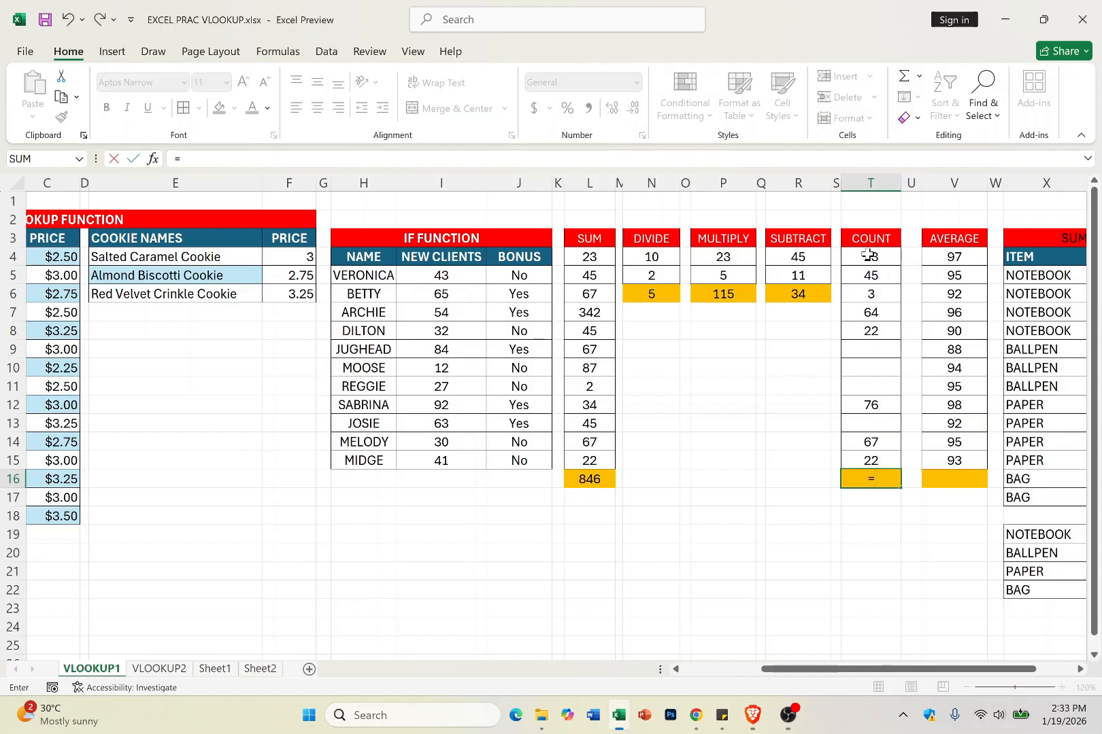
type("count(")
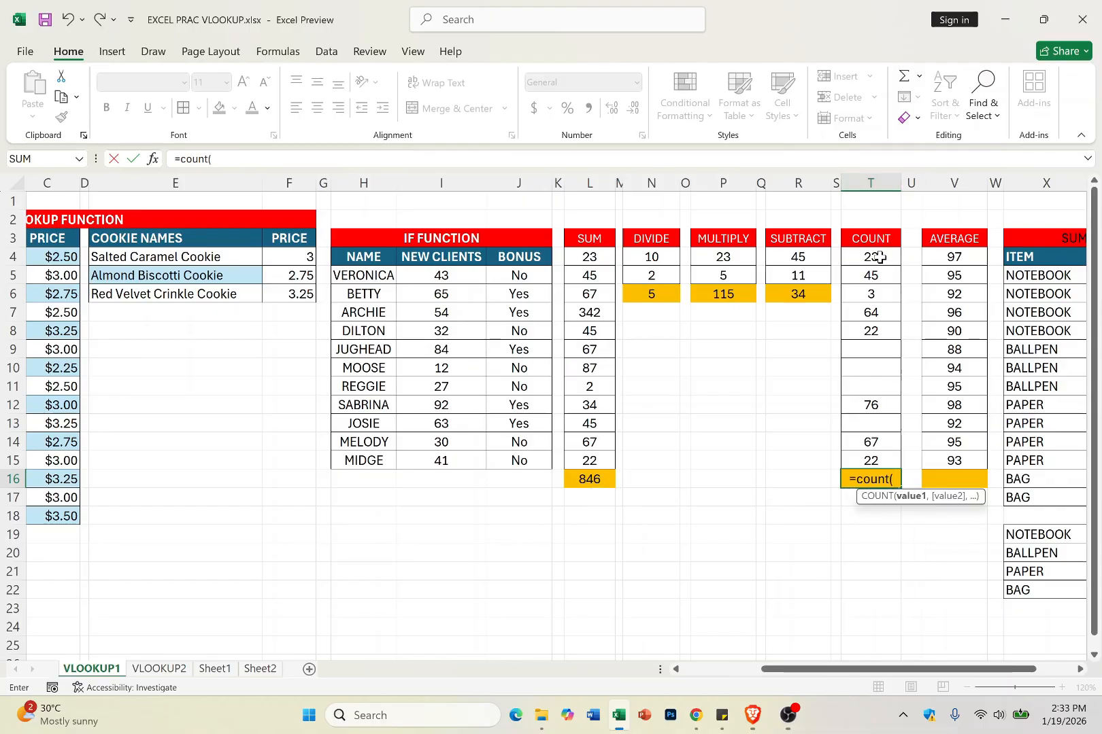
left_click(877, 256)
left_click_drag(877, 275, 874, 442)
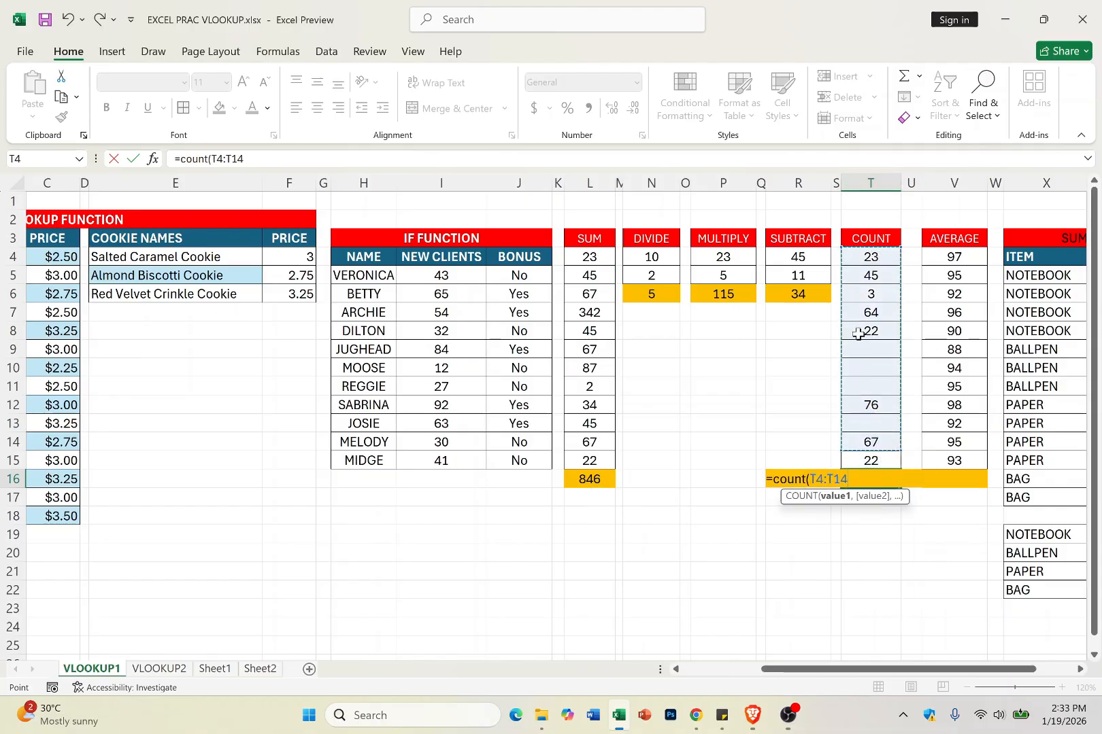
left_click_drag(893, 396, 877, 461)
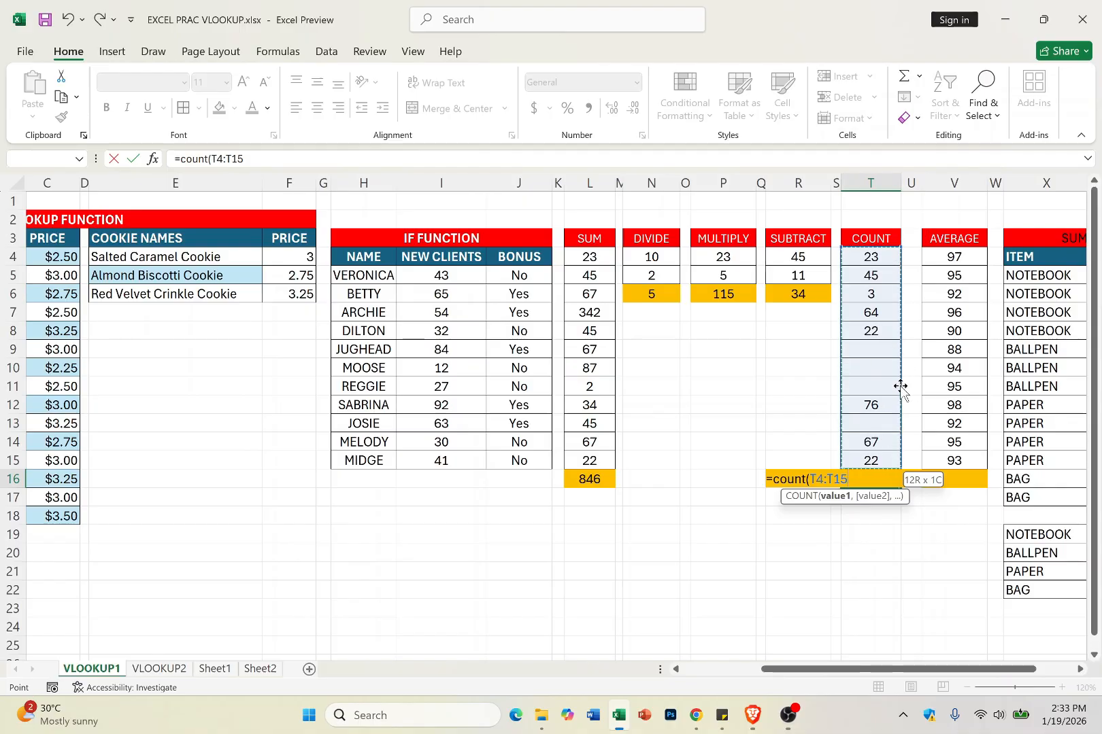
type(")")
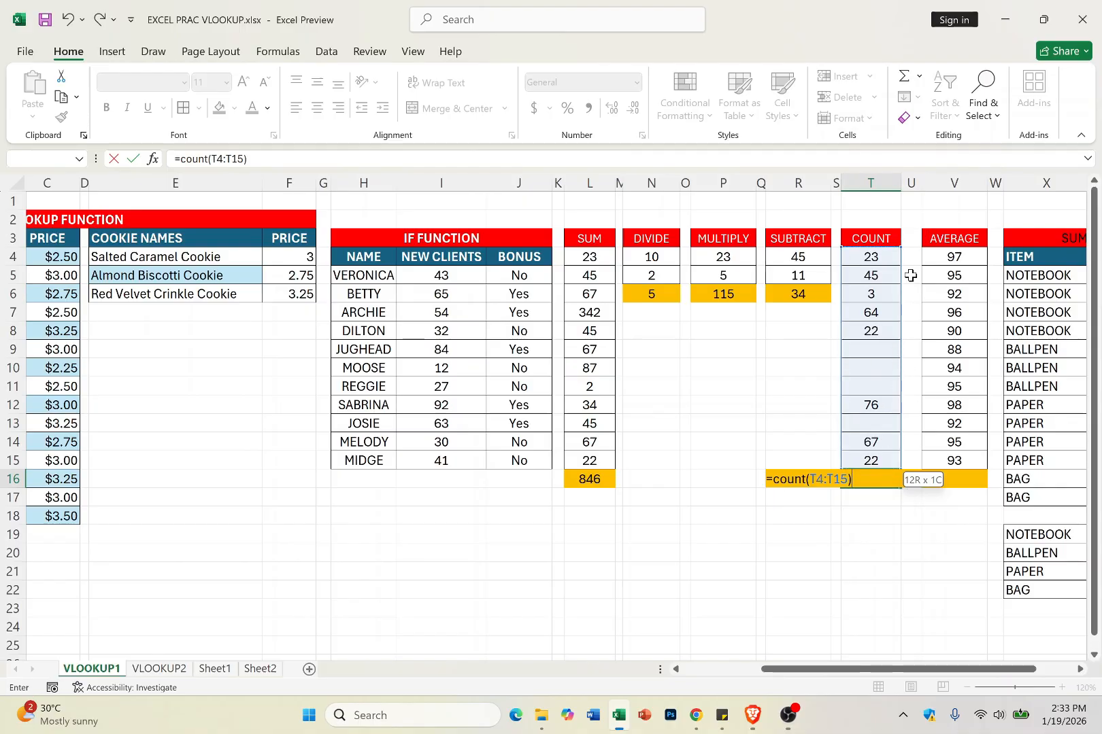
key("Return")
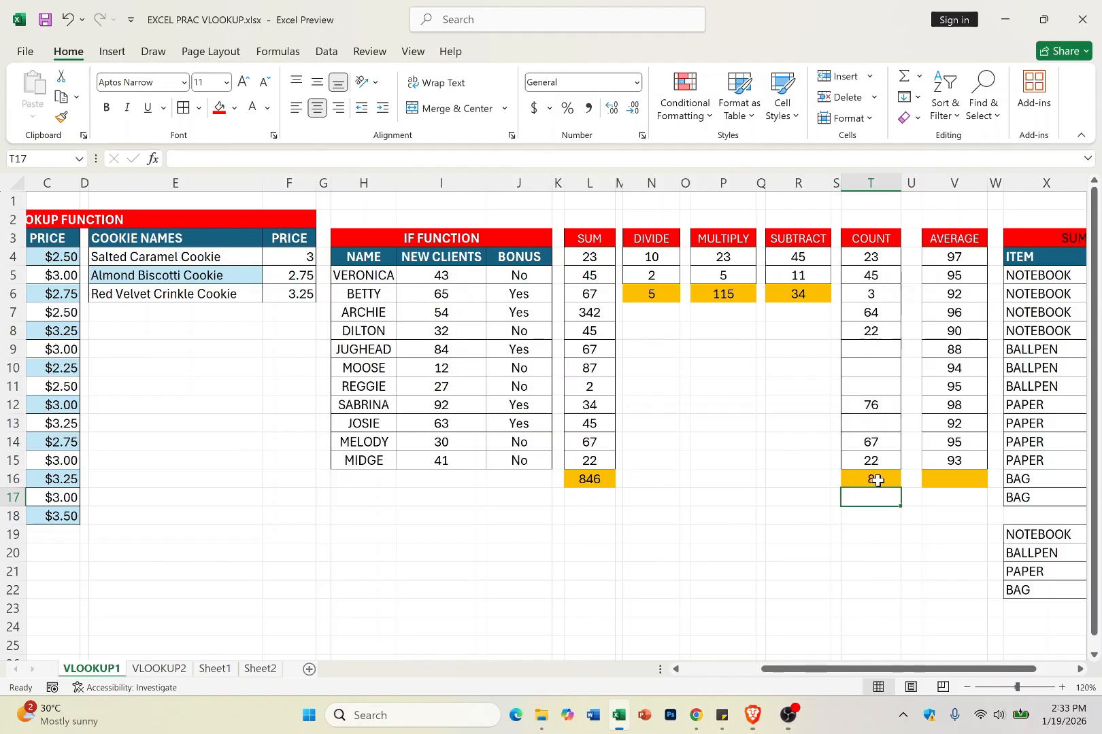
Fill the empty COUNT column cells T9 with 12 and T10 with 9 to test the count in T16.
left_click(886, 353)
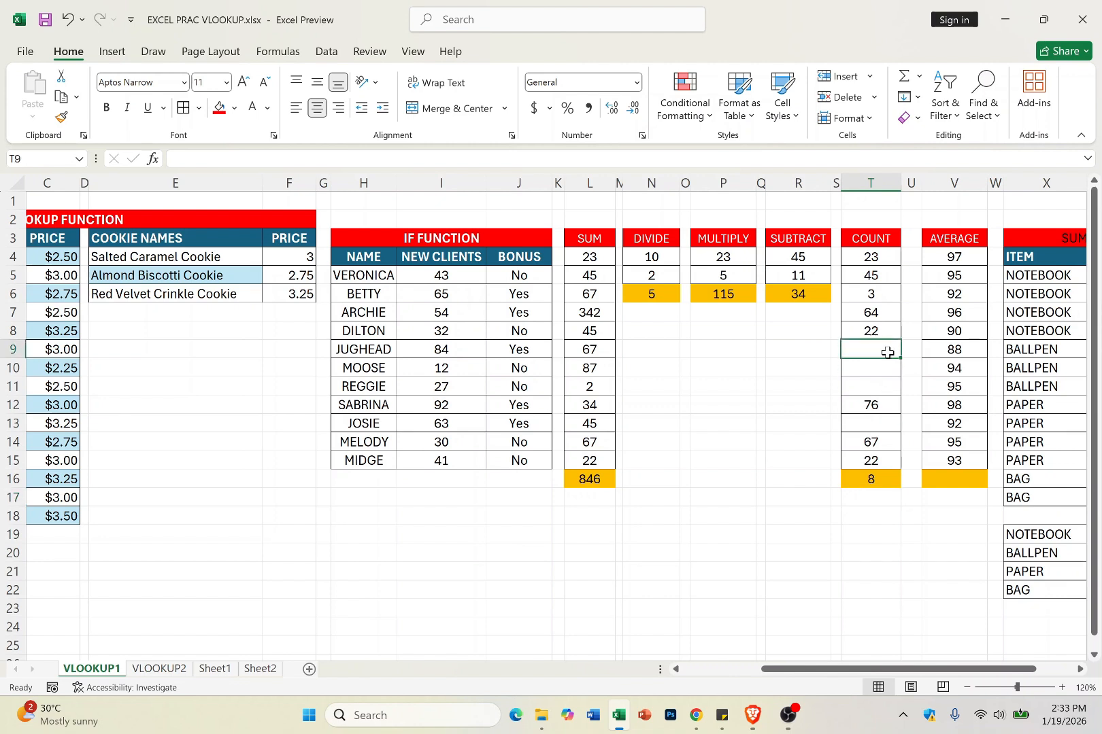
type("12")
key("Return")
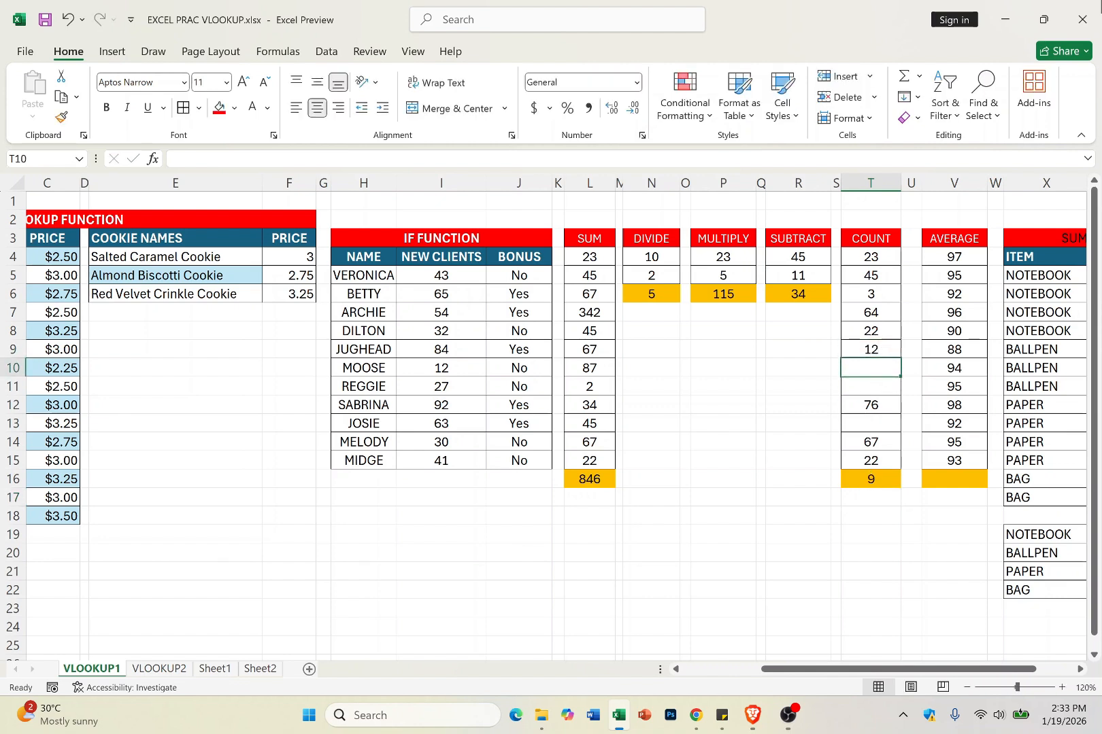
left_click(867, 474)
left_click(869, 367)
type("9")
key("Return")
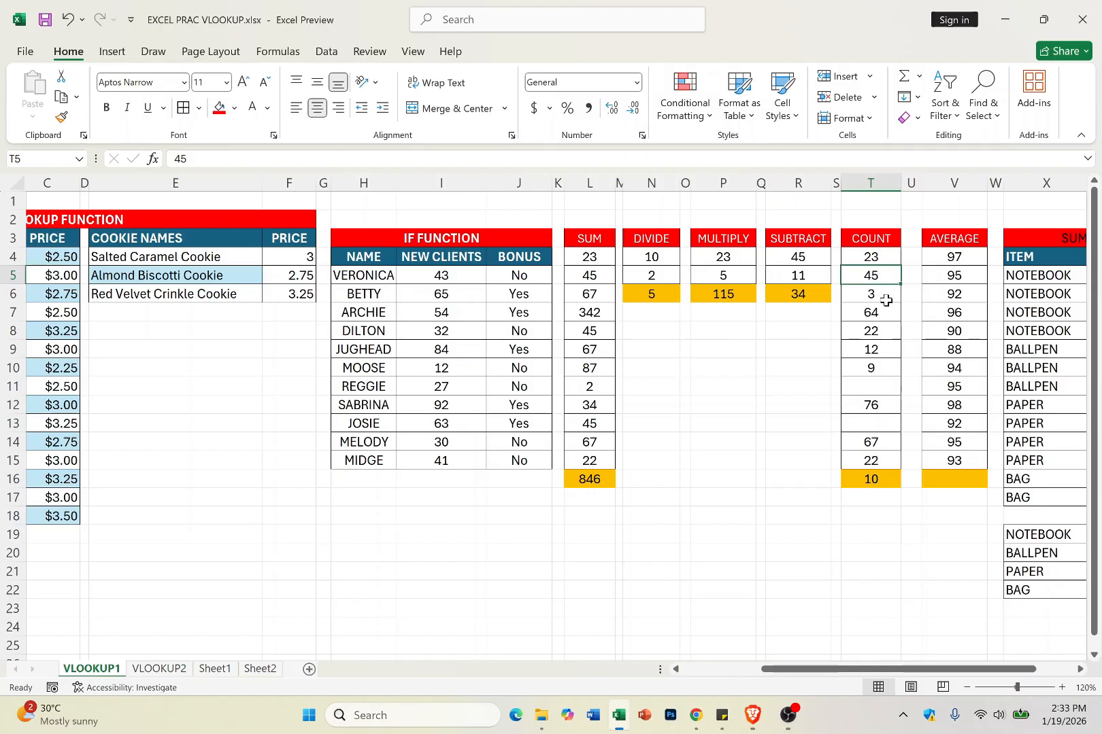
Clear the values in T5 through T8 of the COUNT column and check the COUNT formula in T16.
key("Delete")
key("Up")
key("Down")
key("Down")
key("Delete")
key("Down")
key("Delete")
key("Down")
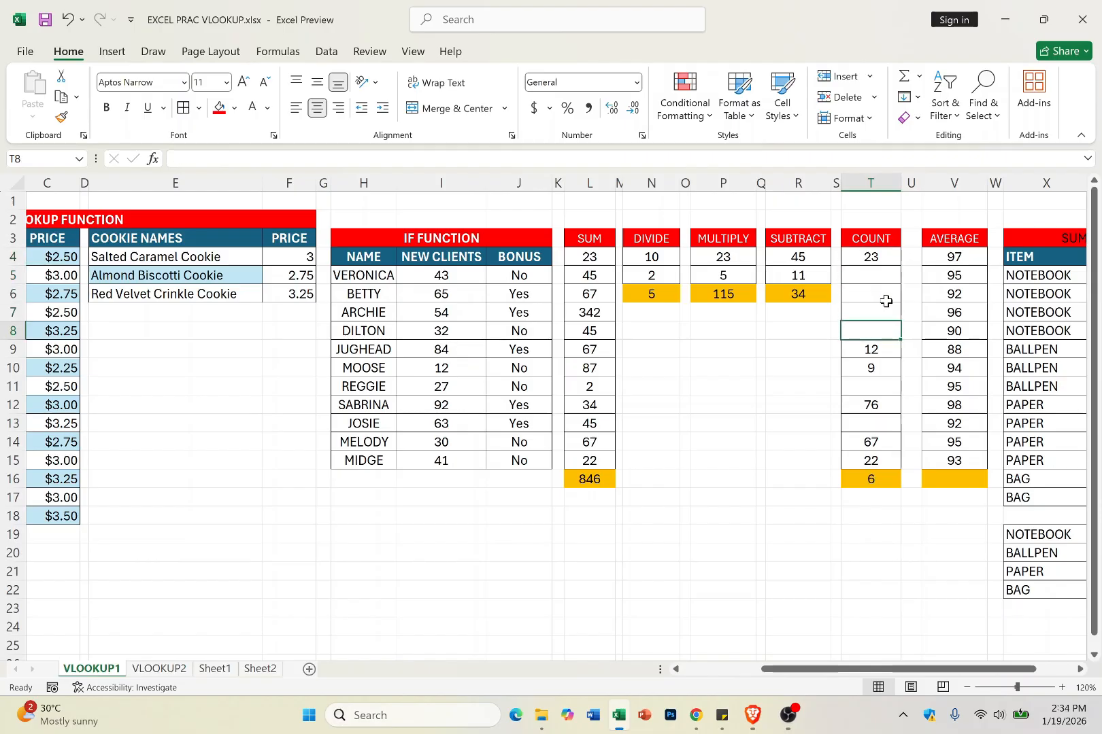
key("Down")
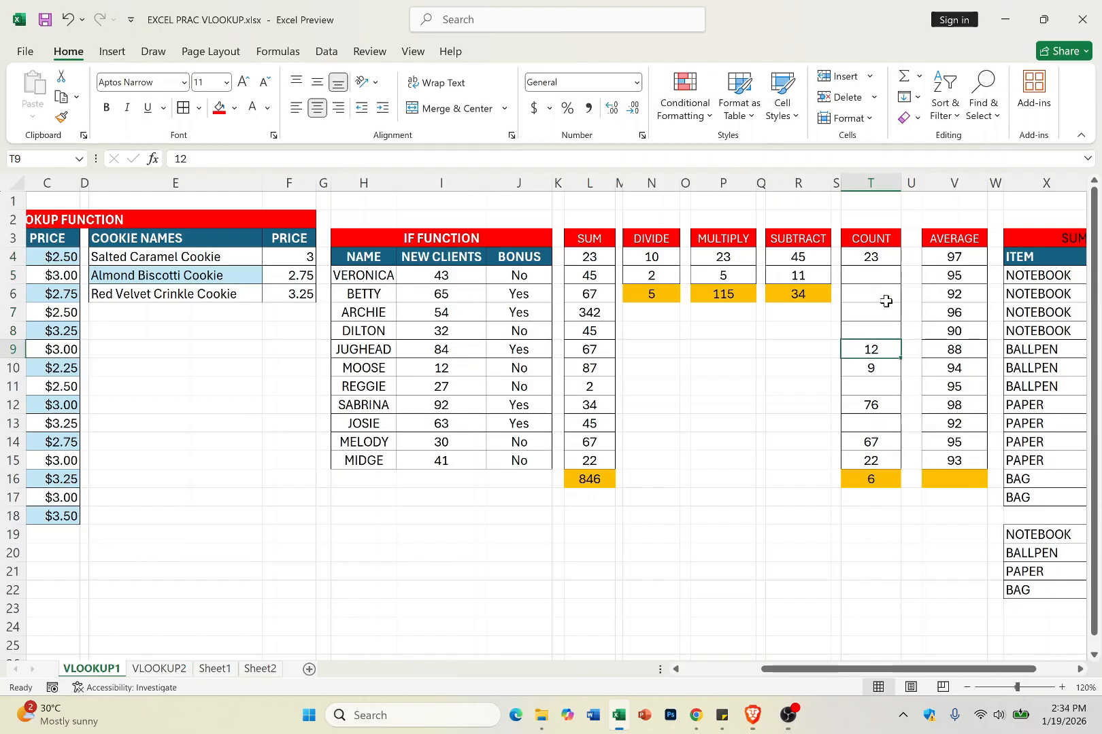
left_click(890, 479)
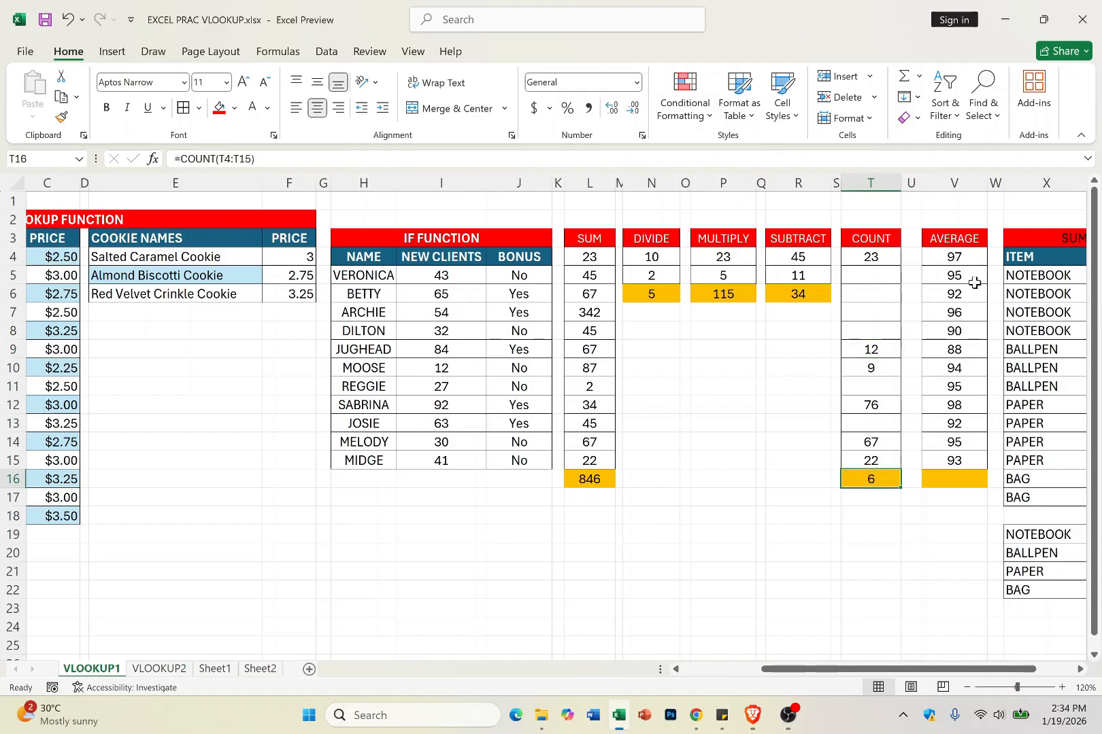
Average the AVERAGE column's values in its highlighted result cell V16 with the formula =AVERAGE(V4:V15).
left_click(953, 484)
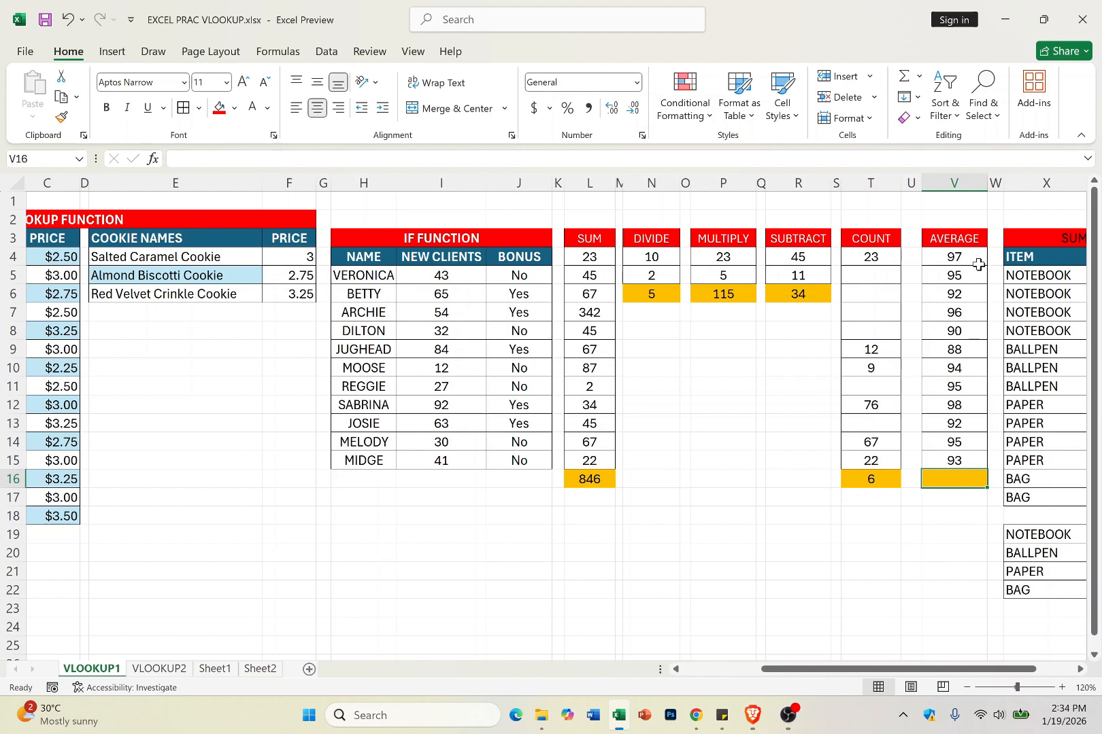
left_click_drag(972, 259, 967, 474)
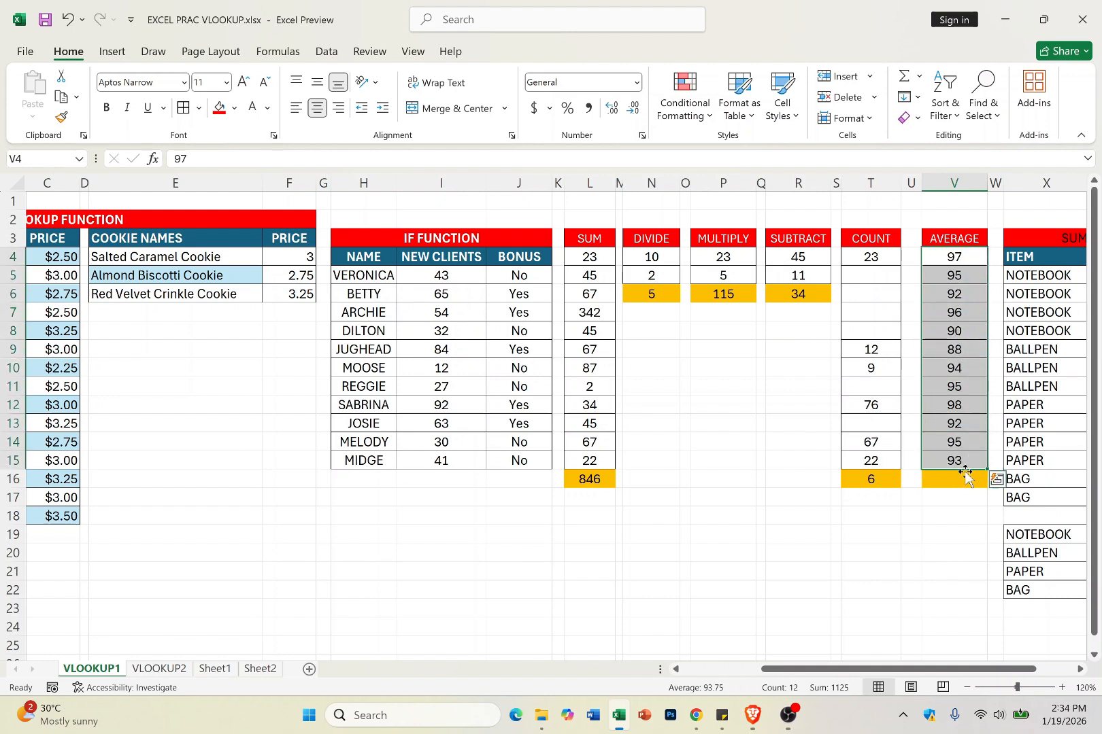
left_click(966, 480)
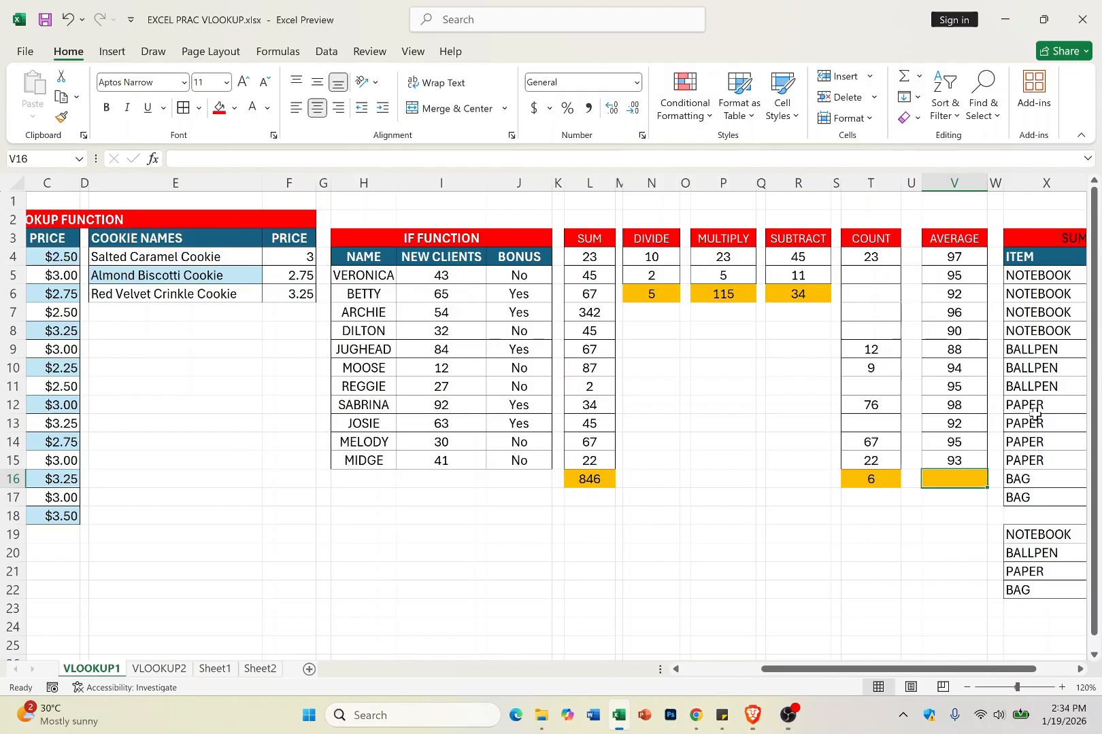
type("=")
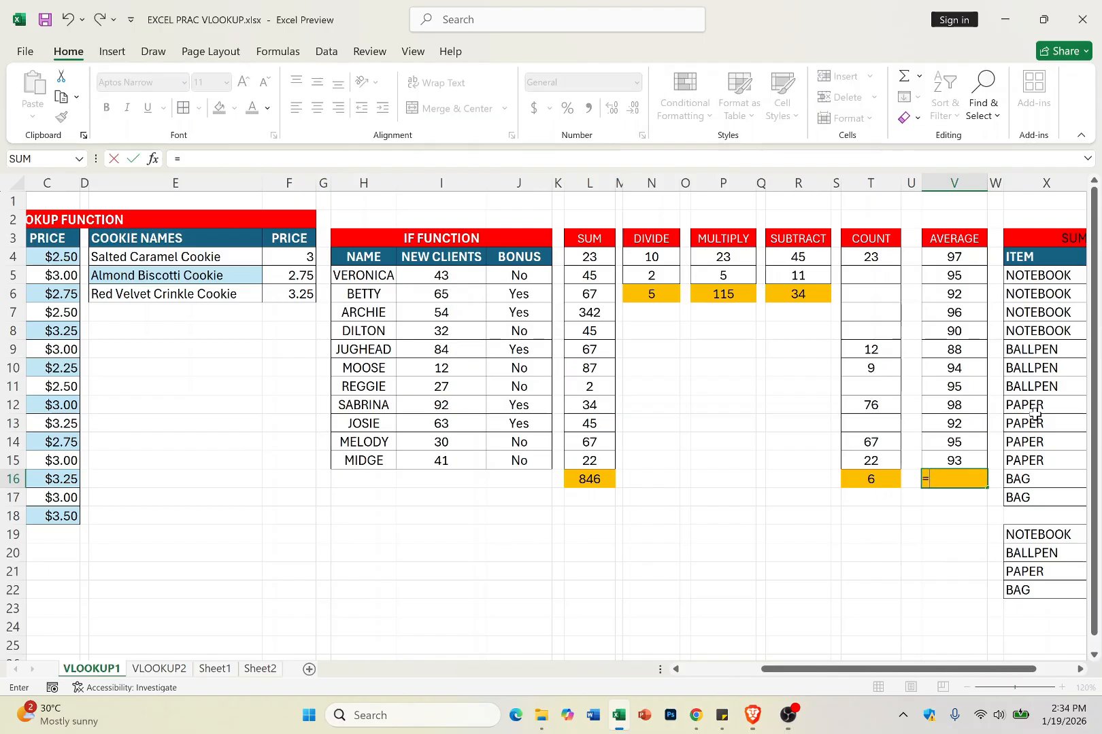
type("avera")
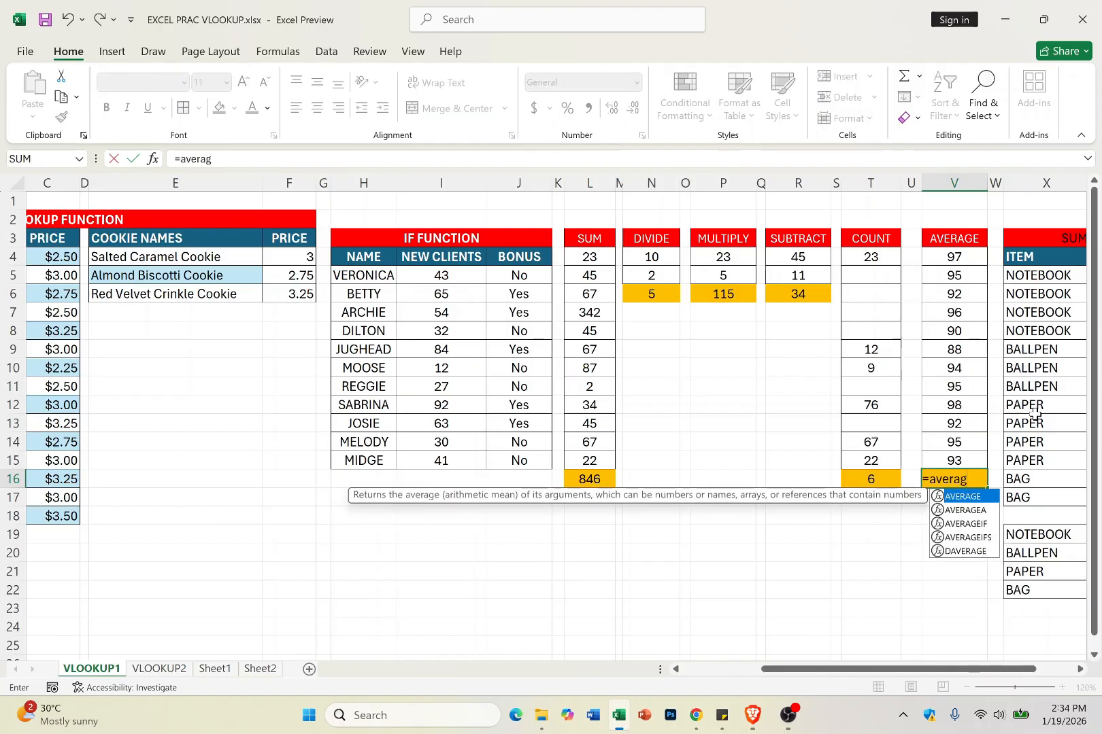
type("g")
key("Tab")
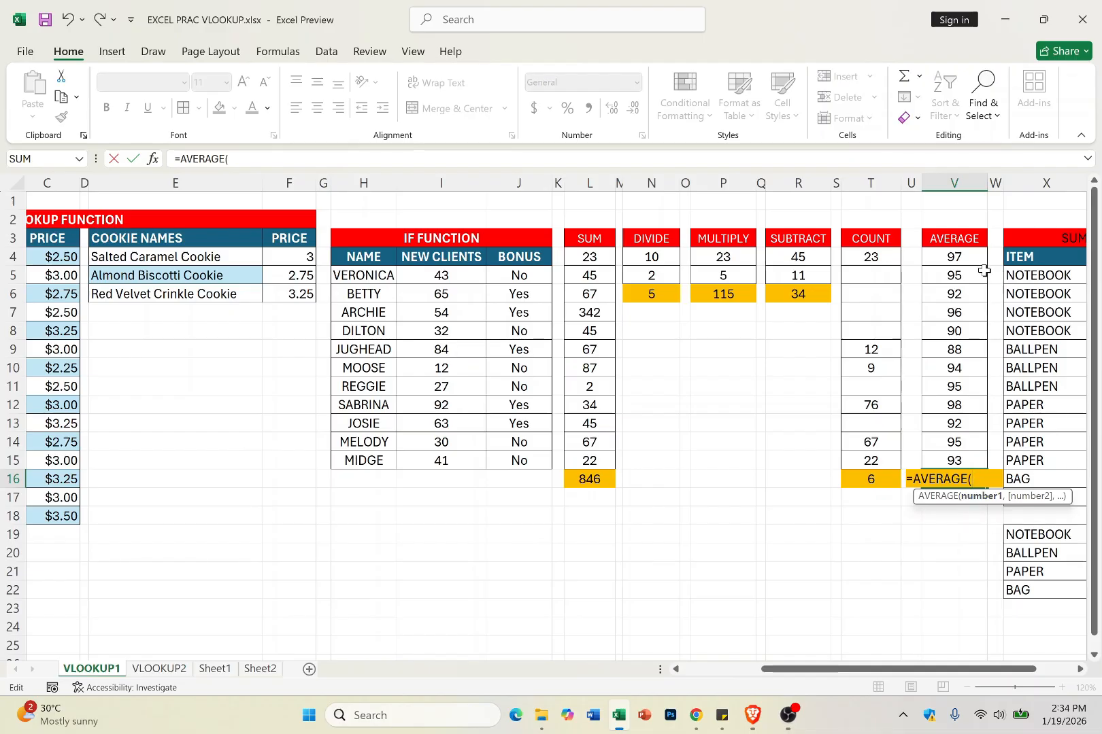
left_click_drag(961, 257, 950, 461)
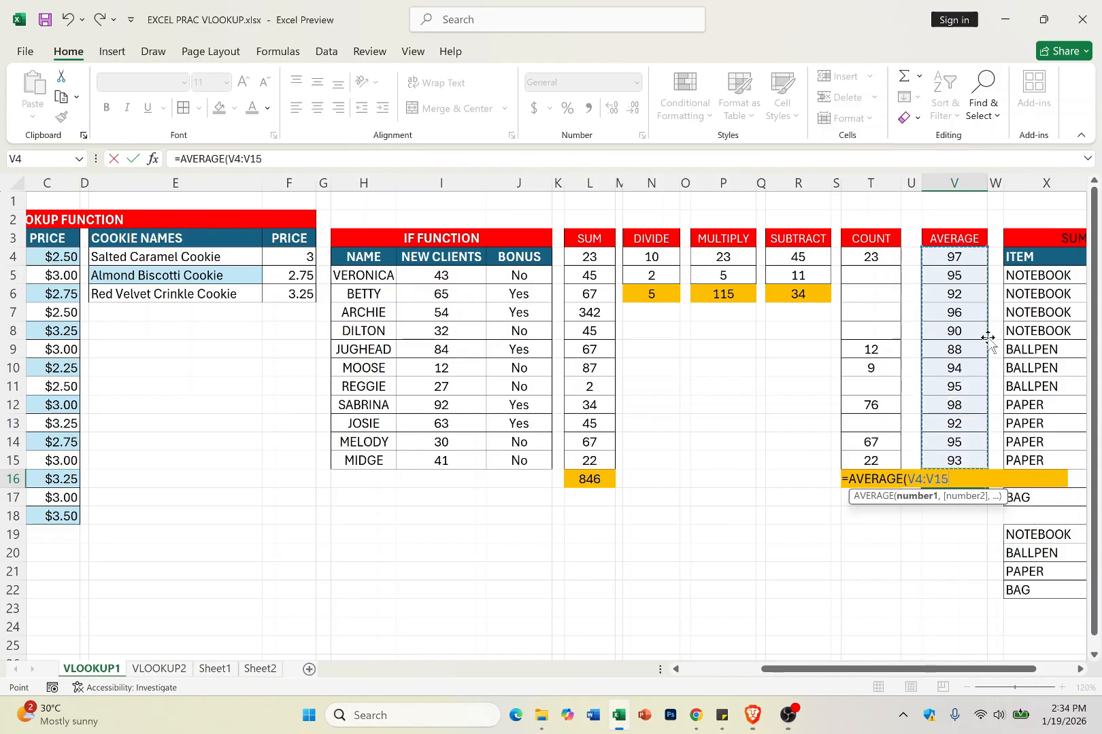
type(")")
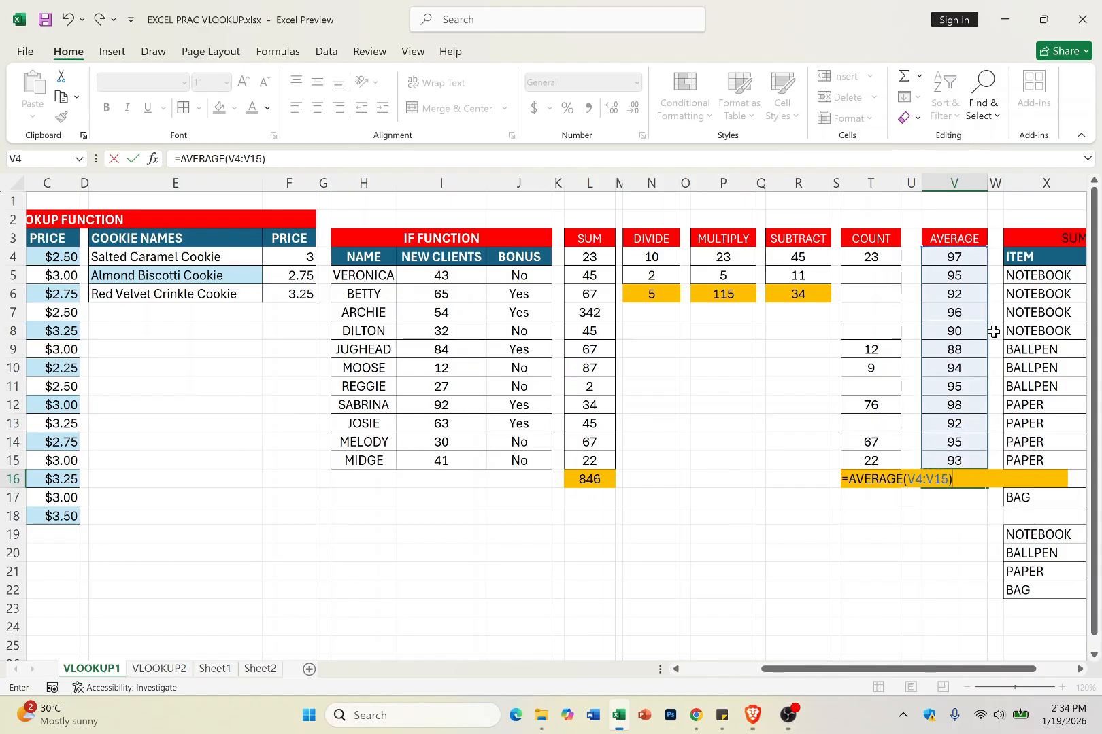
key("Return")
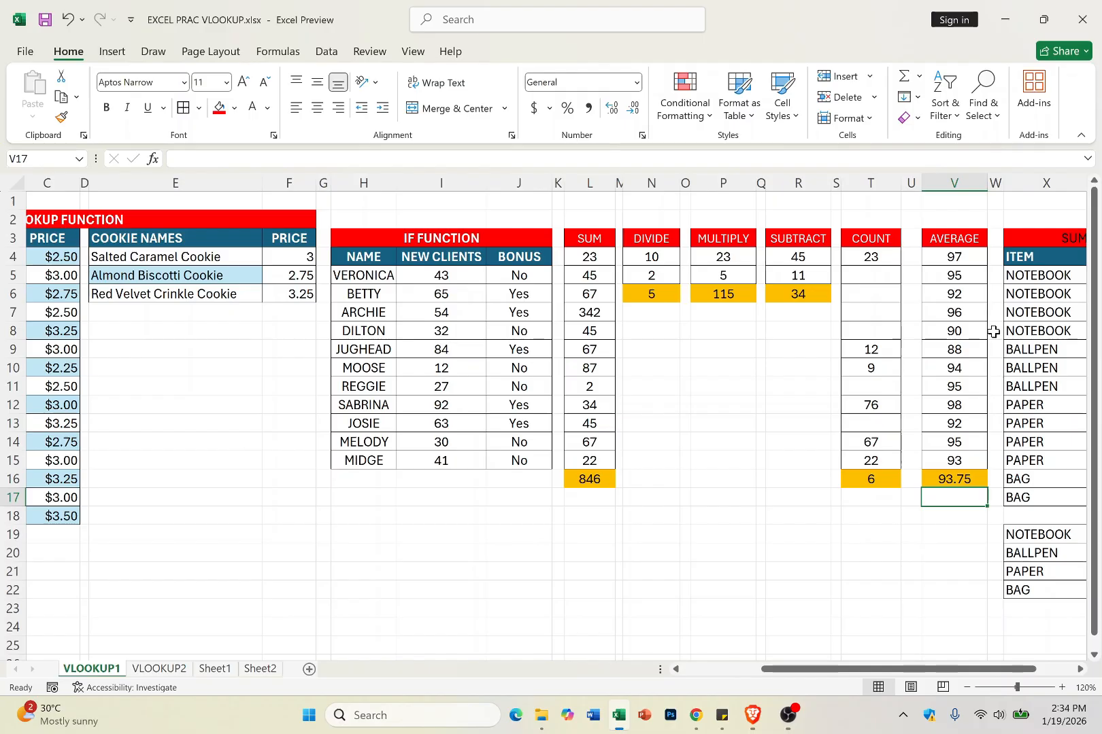
Reduce the decimals shown for the average in V16 to none and restore them to two decimal places.
left_click(959, 482)
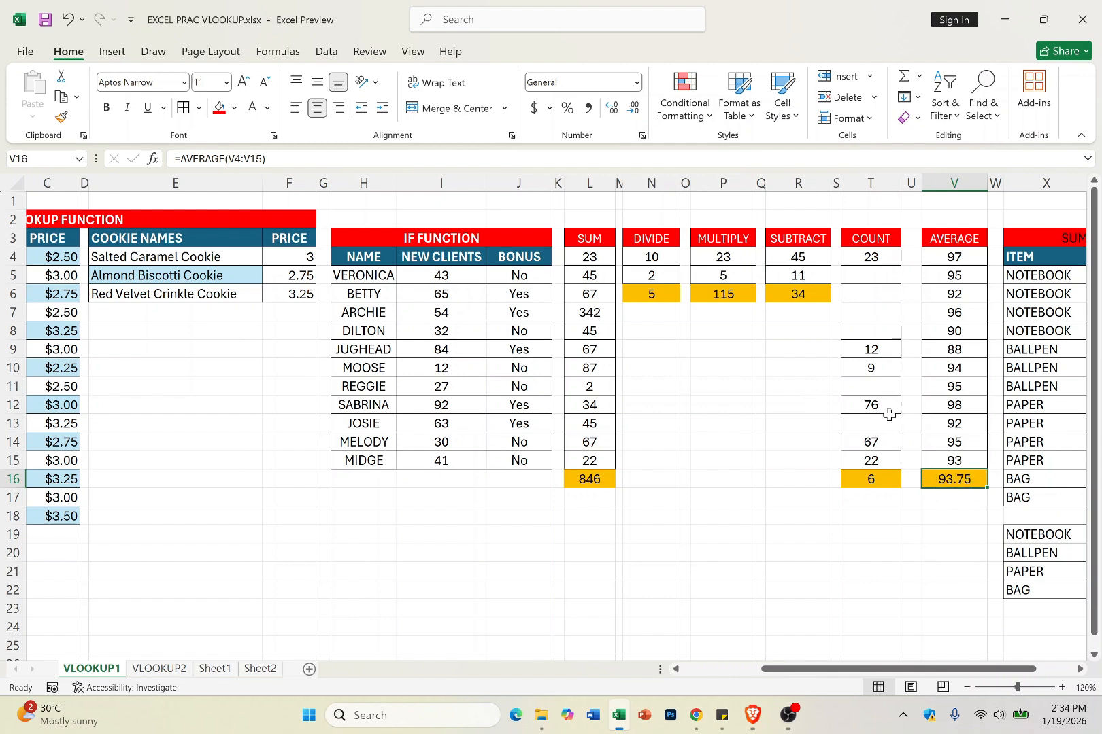
left_click(632, 114)
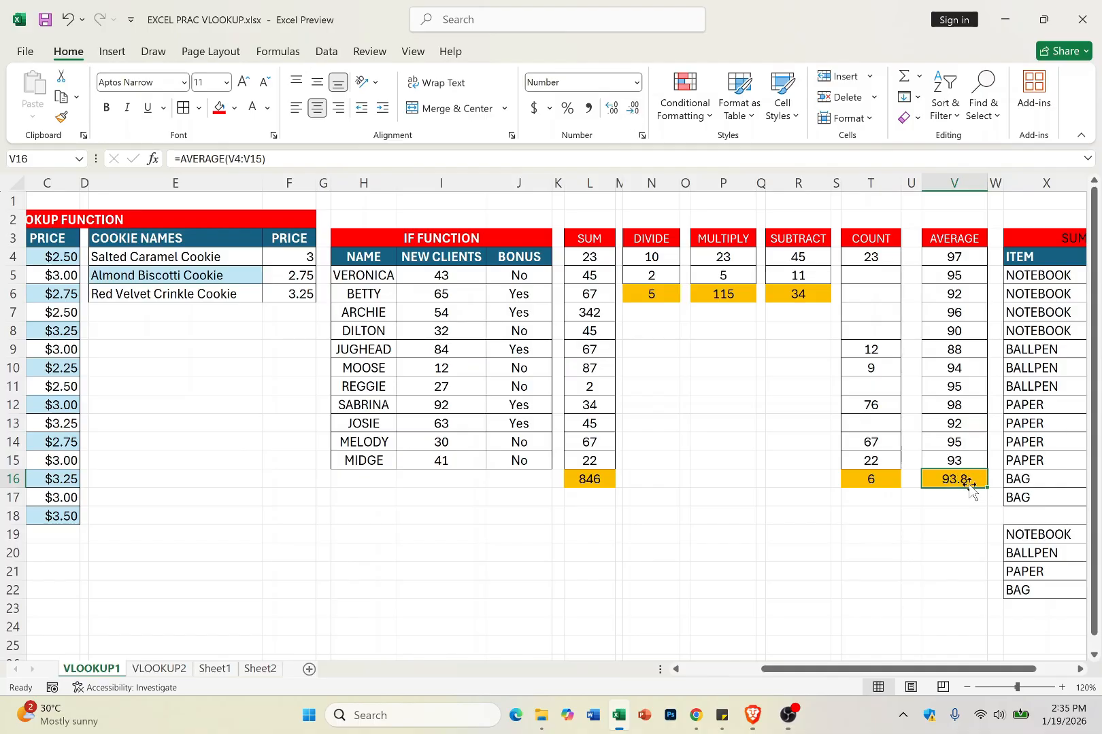
left_click(631, 111)
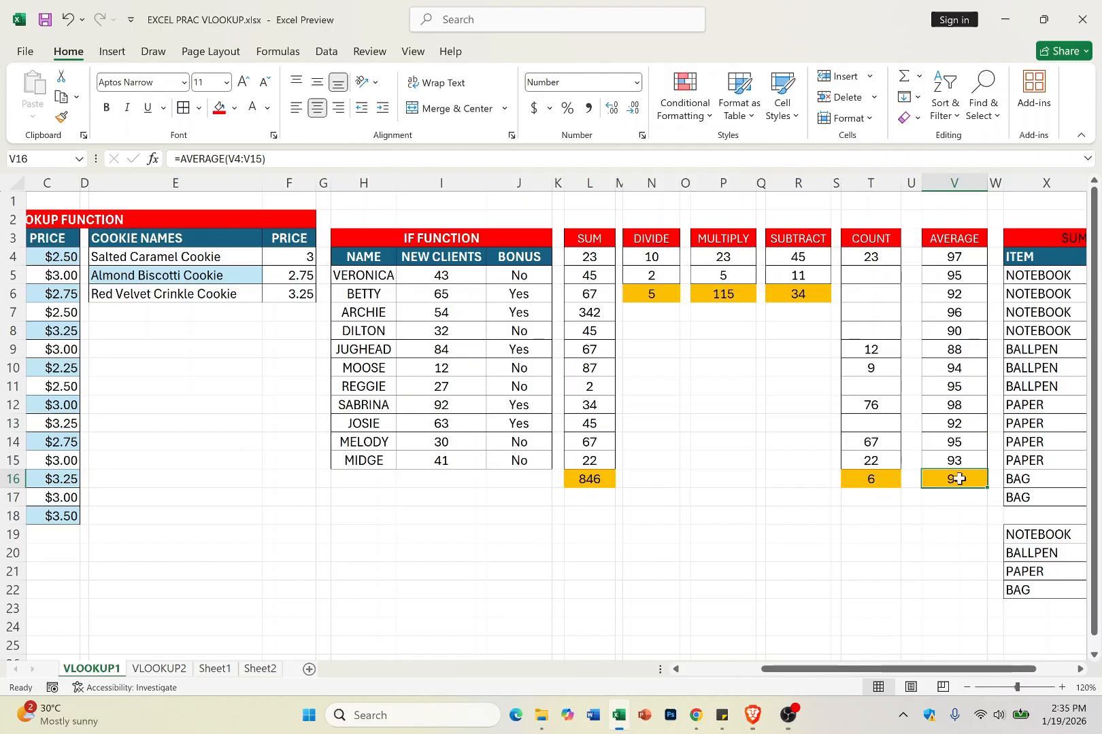
left_click(613, 110)
left_click(614, 112)
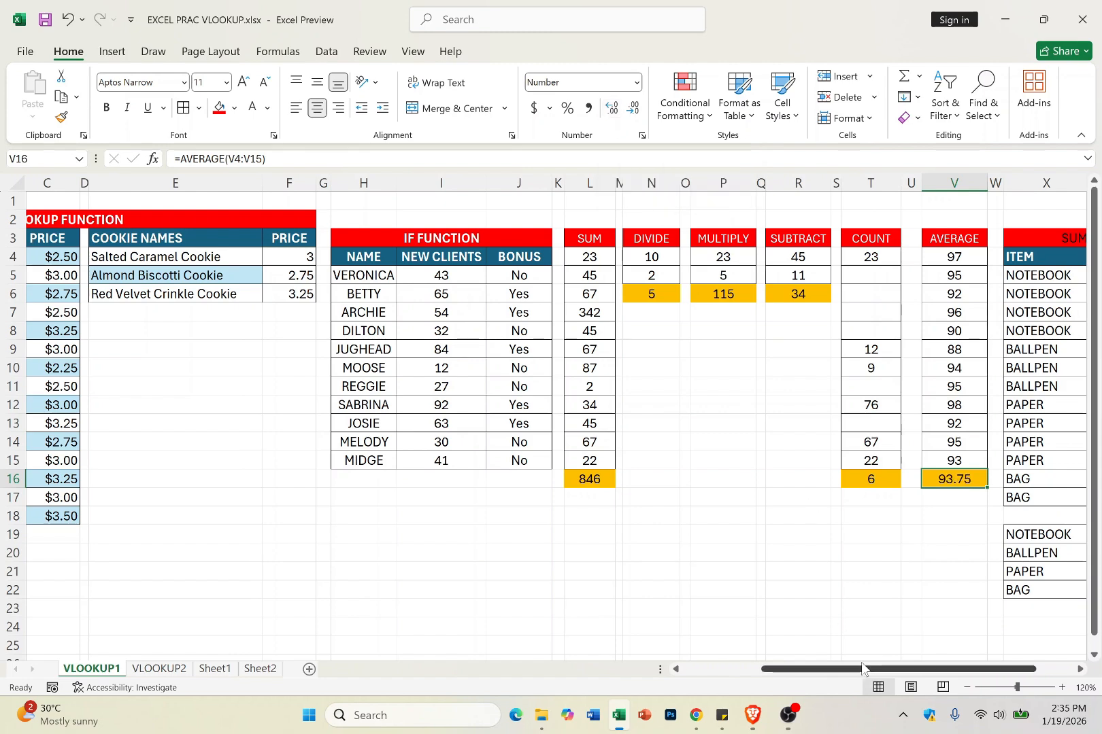
Change the font colour of the SUMIF table's title in X3 to white.
left_click_drag(865, 673, 902, 672)
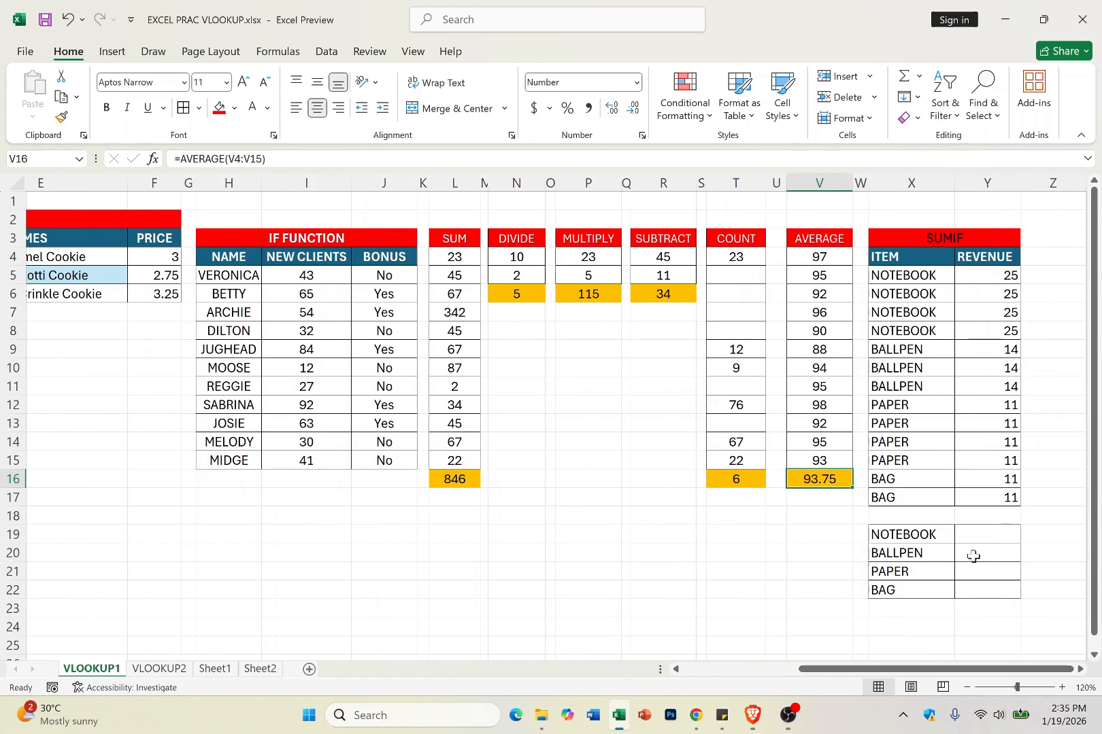
left_click(971, 238)
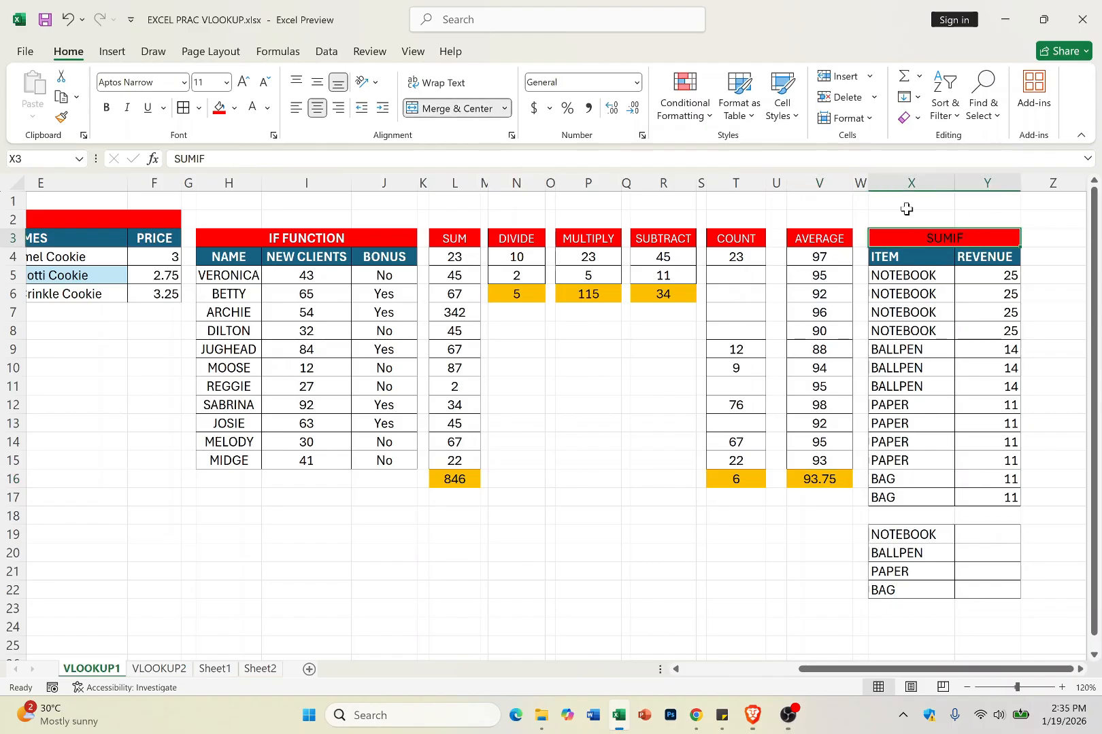
left_click(253, 108)
Examine the NOTEBOOK and BALLPEN rows with their revenues in the SUMIF table, and the item summary list starting at X19.
left_click_drag(996, 279, 994, 311)
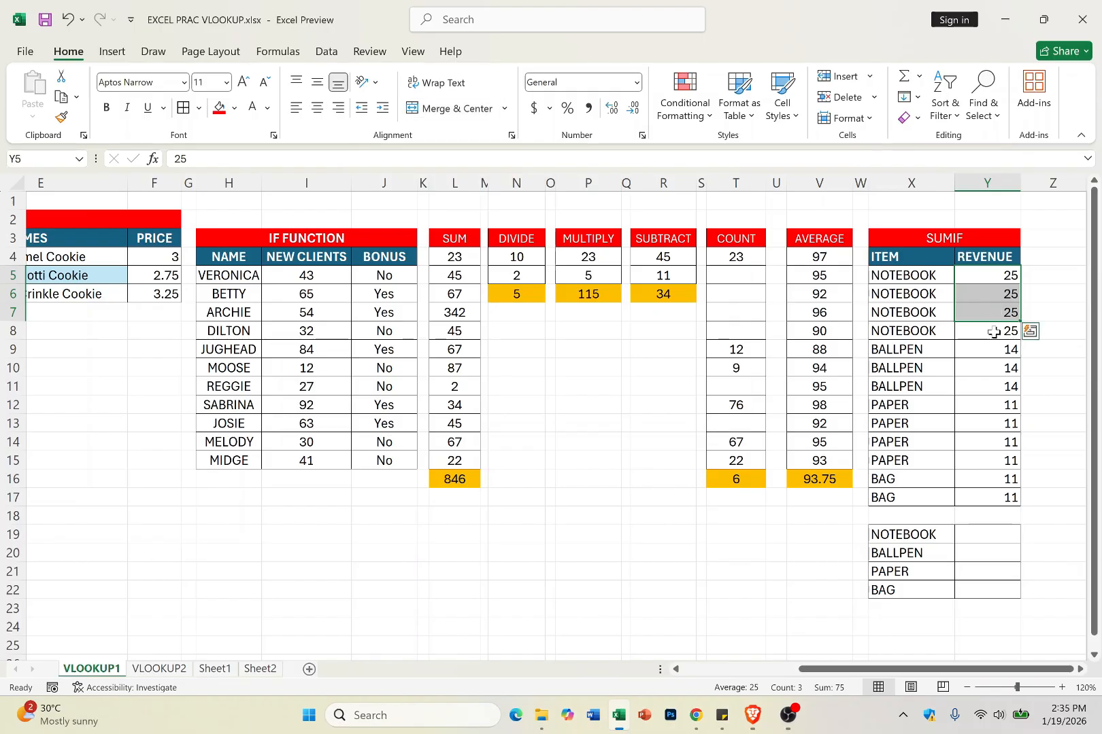
left_click(992, 331)
left_click(989, 276)
left_click_drag(989, 276, 994, 328)
left_click_drag(928, 277, 930, 333)
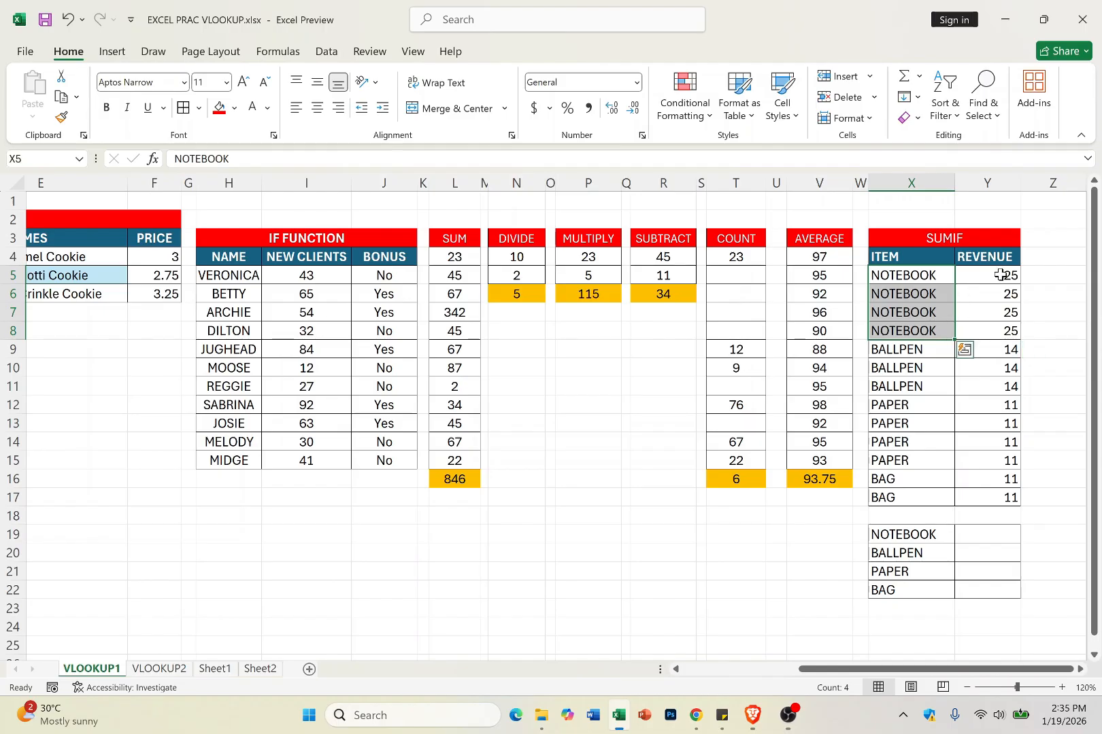
left_click_drag(1000, 275, 990, 329)
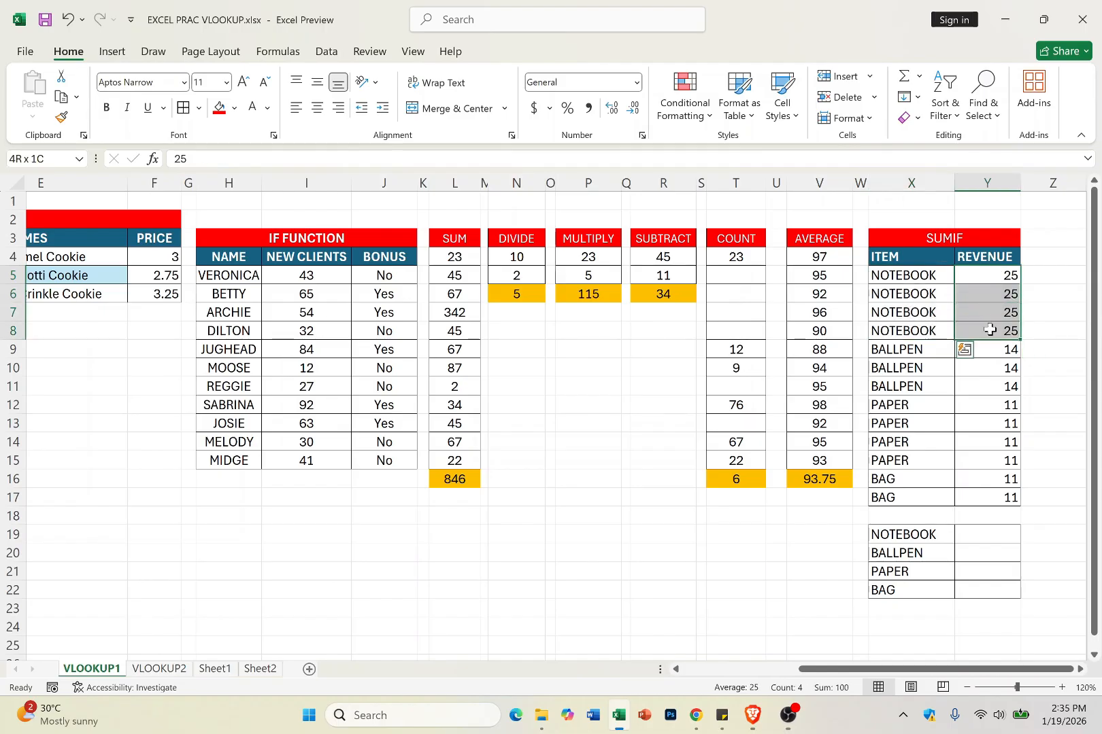
left_click_drag(933, 352, 941, 379)
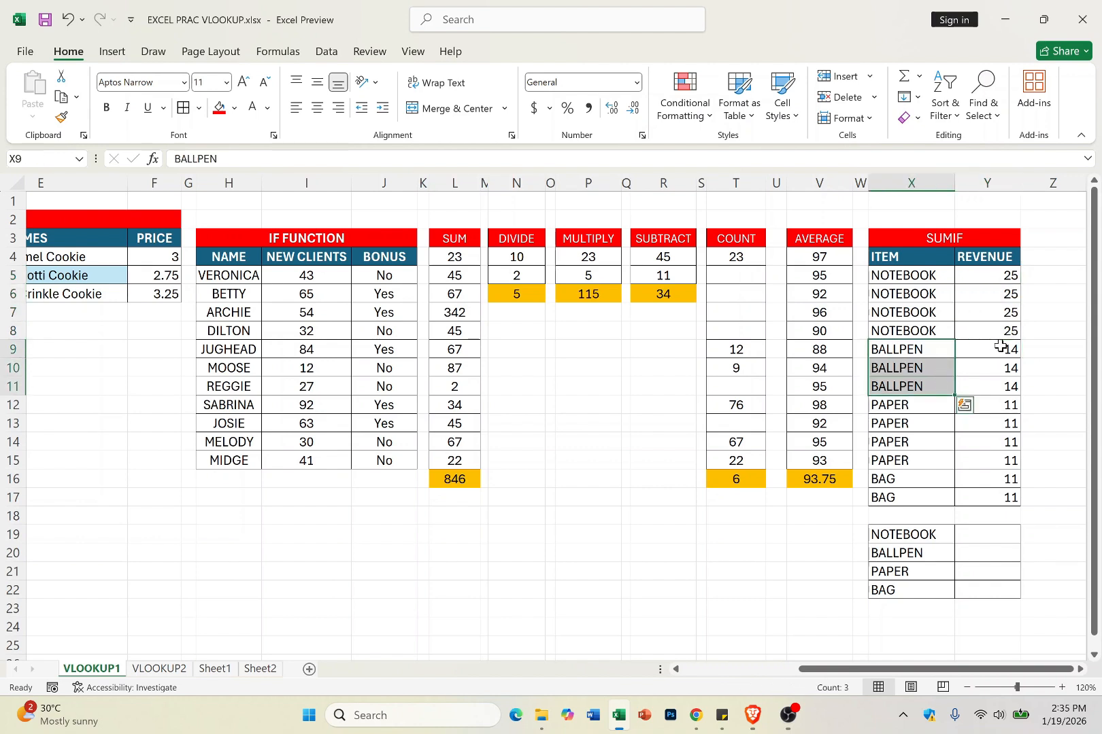
left_click_drag(999, 352, 1005, 376)
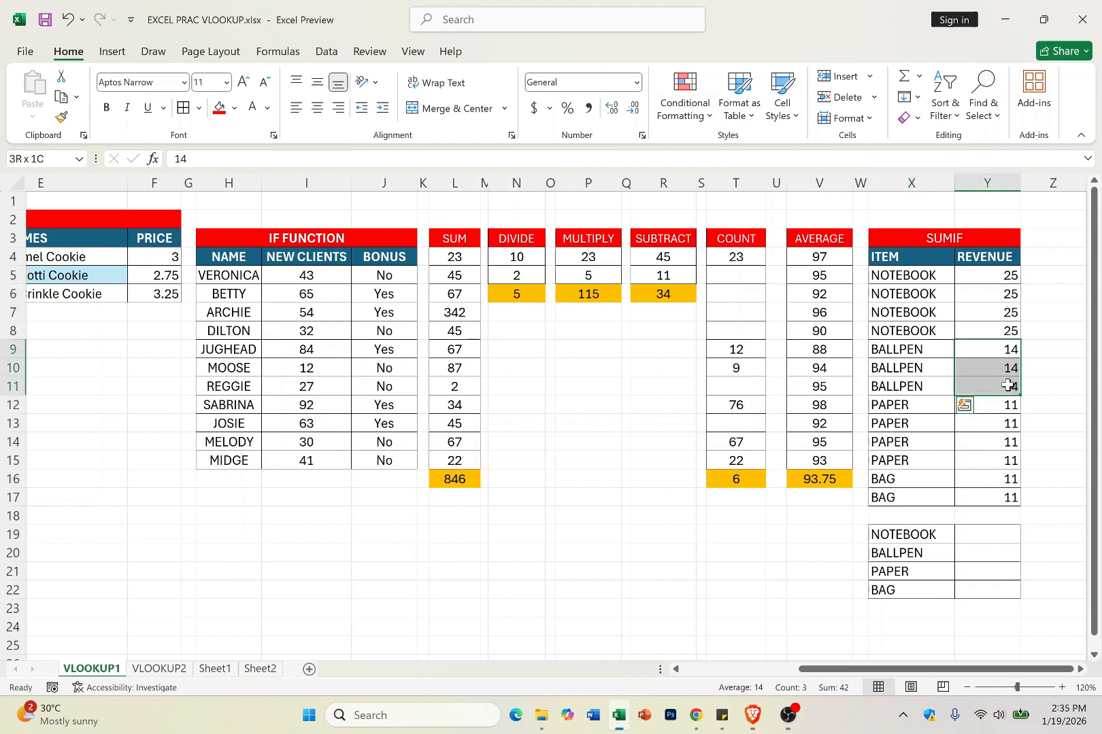
left_click(918, 535)
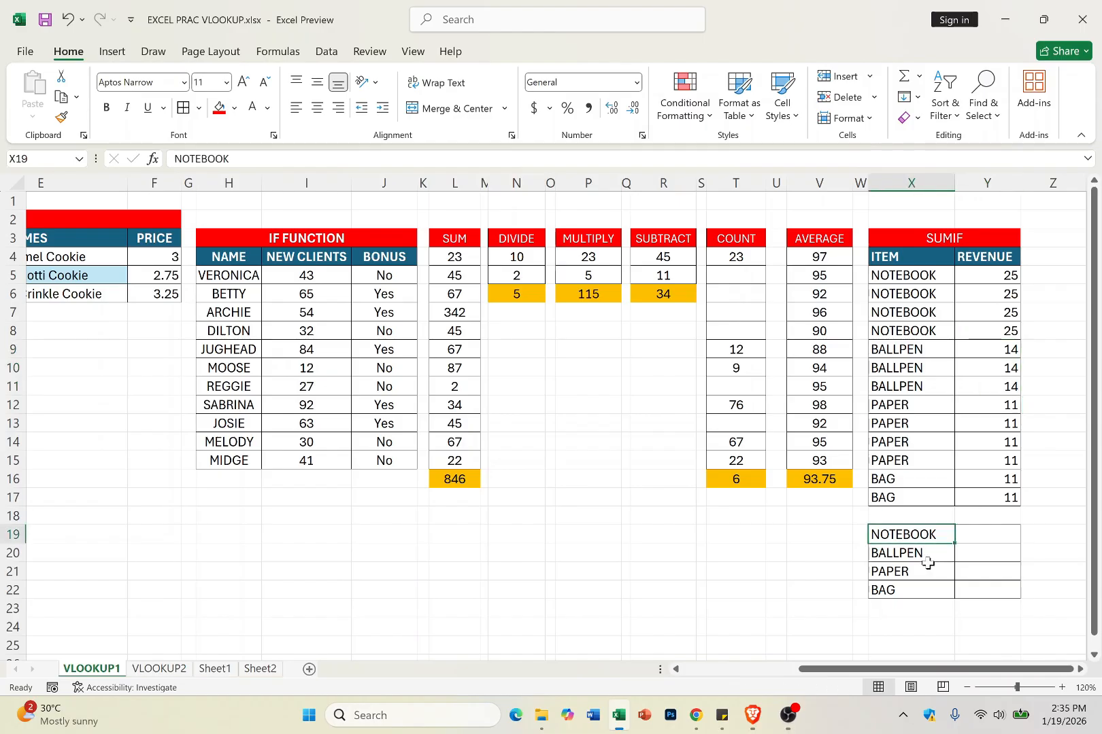
left_click(926, 556)
left_click(930, 574)
left_click(935, 532)
Total the NOTEBOOK revenue in Y19 with the formula =SUMIF(X5:X17,X19,Y5:Y17).
left_click(988, 535)
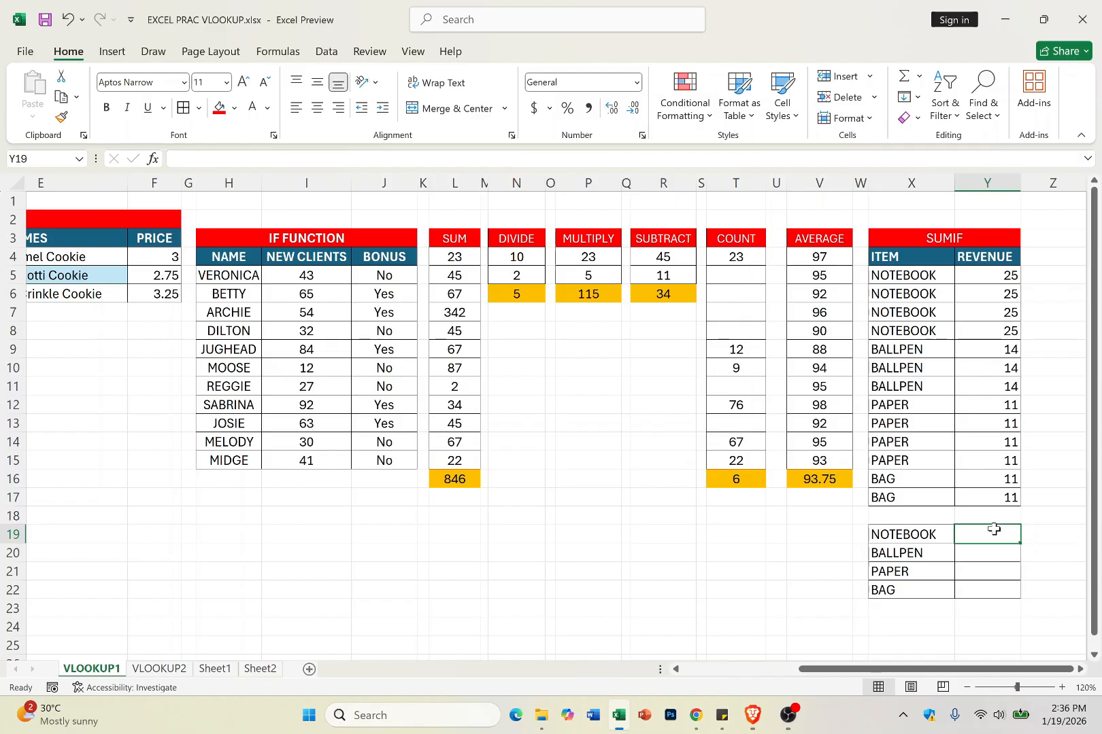
type("=sumif")
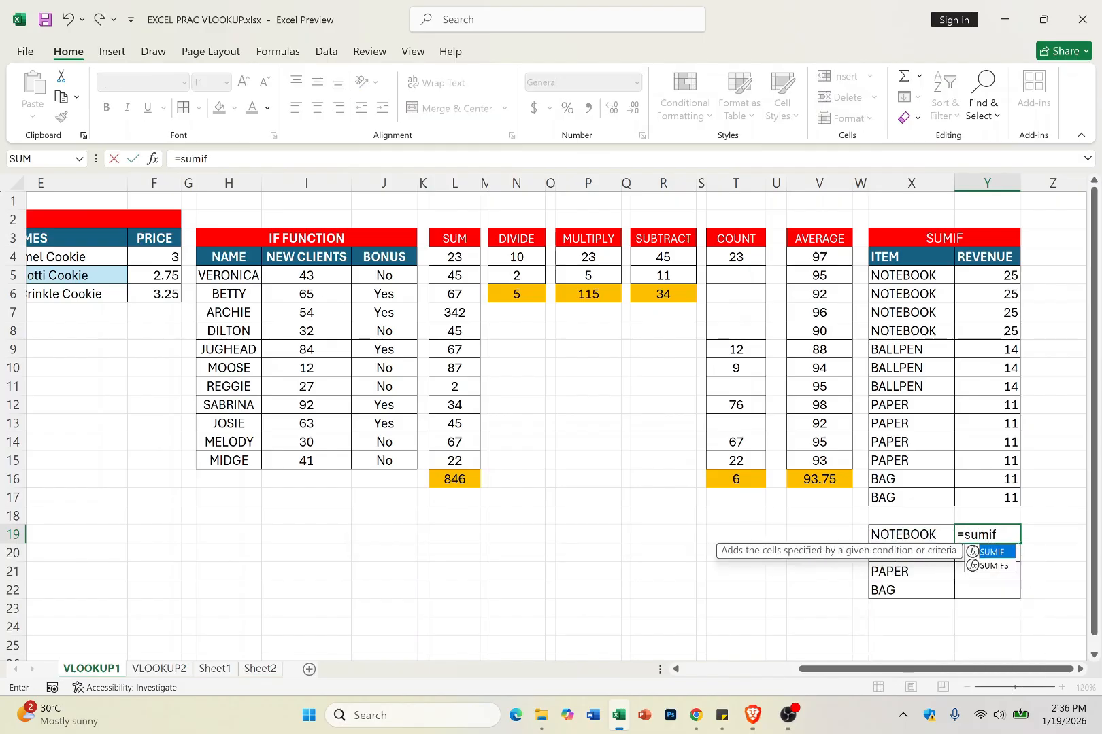
key("Tab")
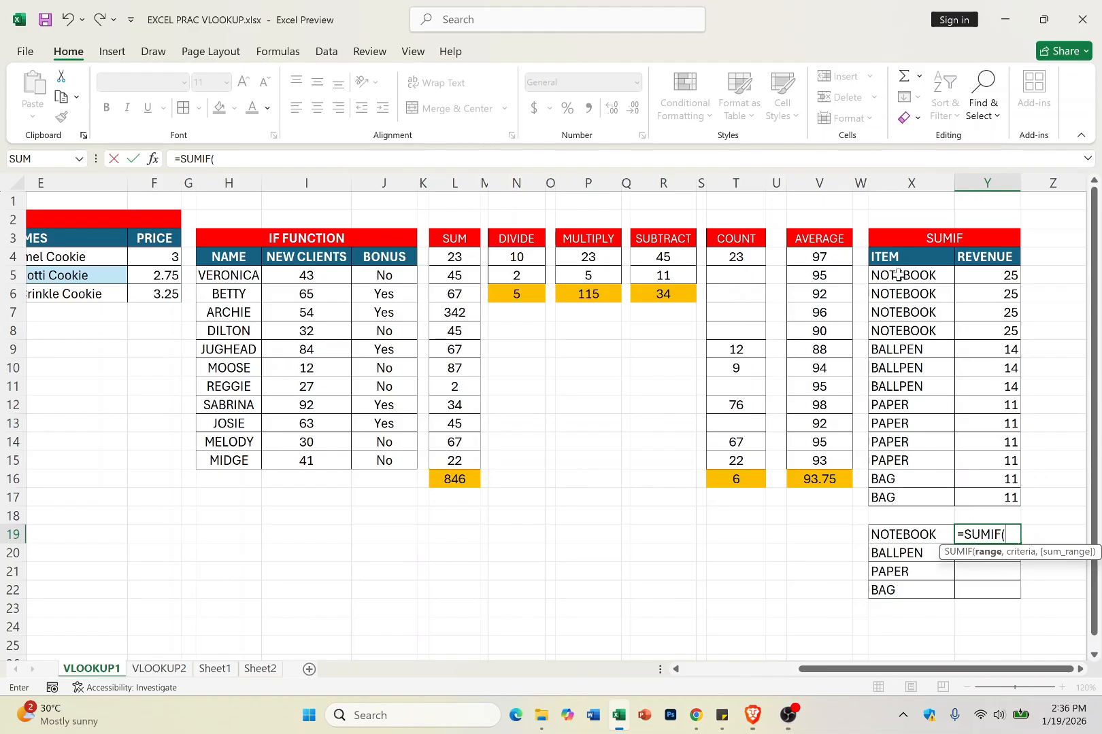
left_click_drag(898, 275, 891, 498)
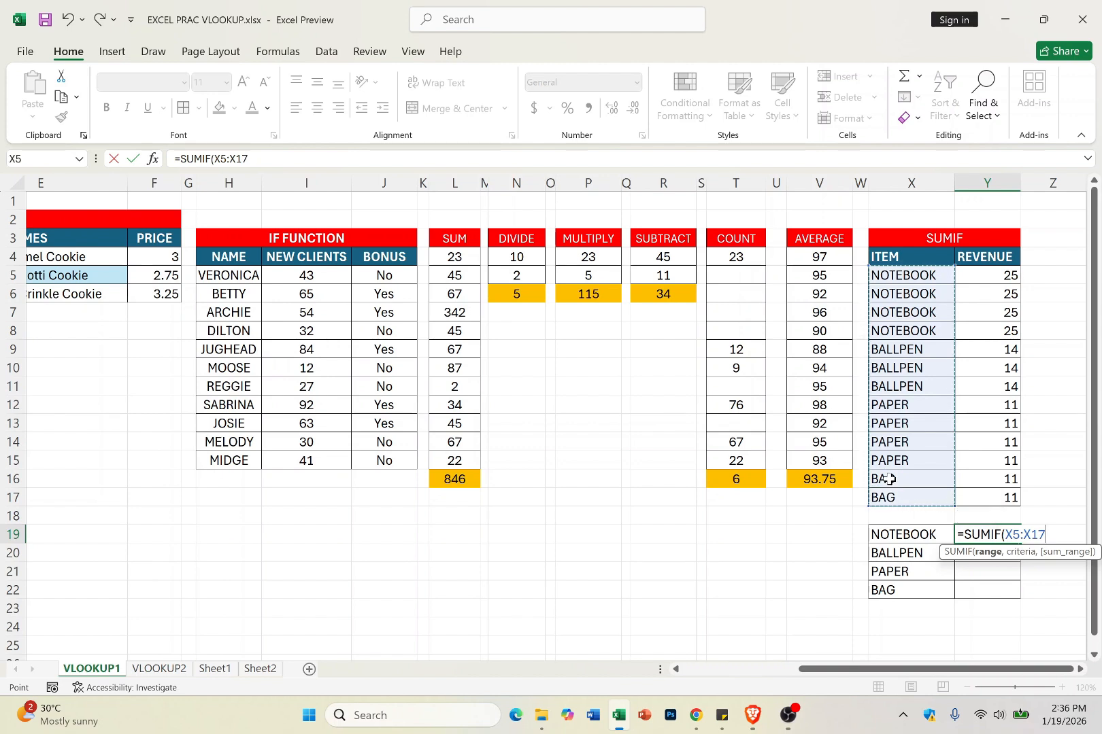
type(",")
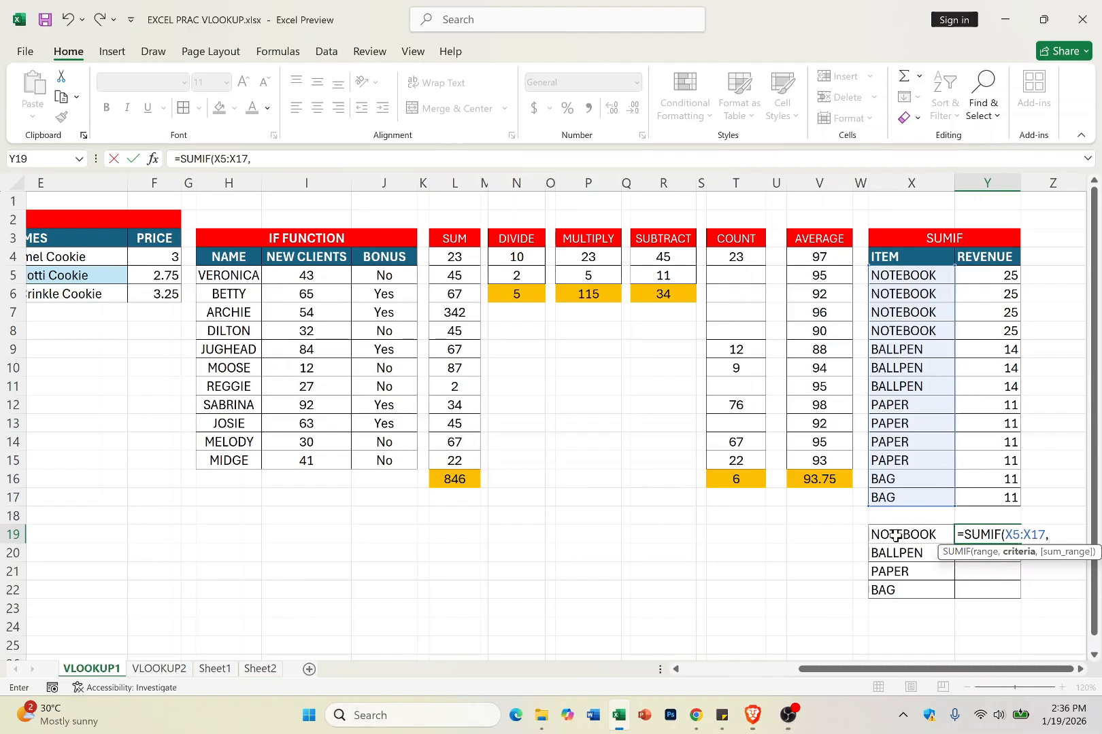
left_click(916, 536)
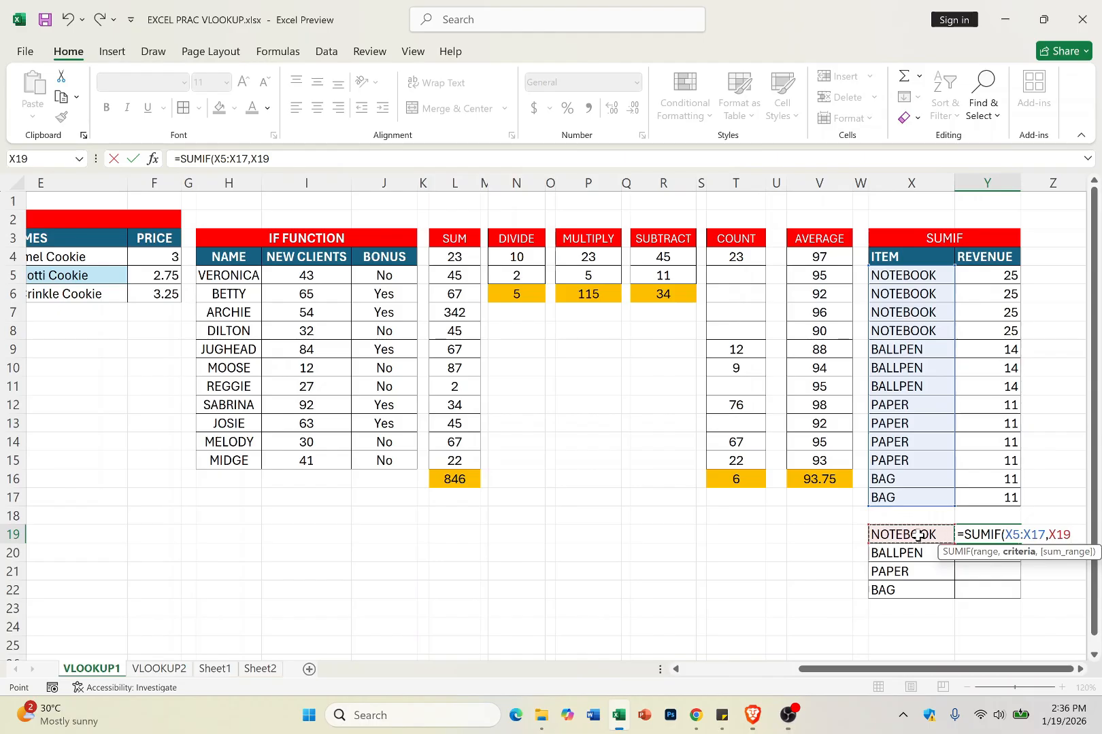
type(",")
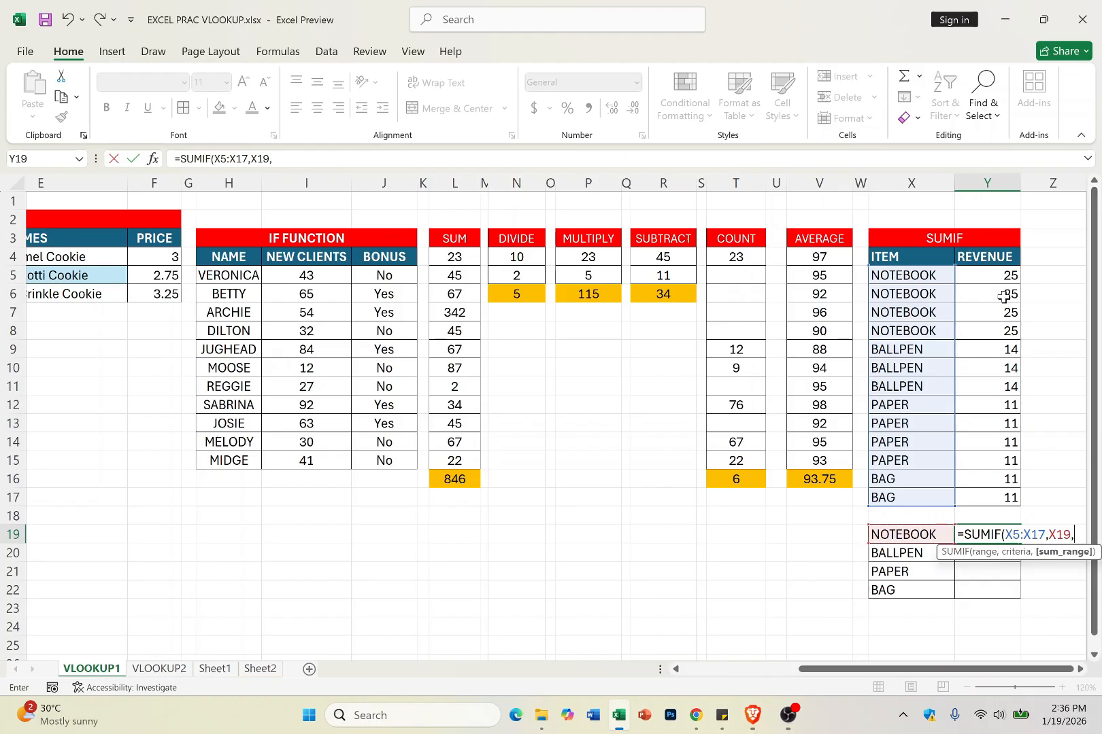
left_click_drag(1005, 276, 996, 504)
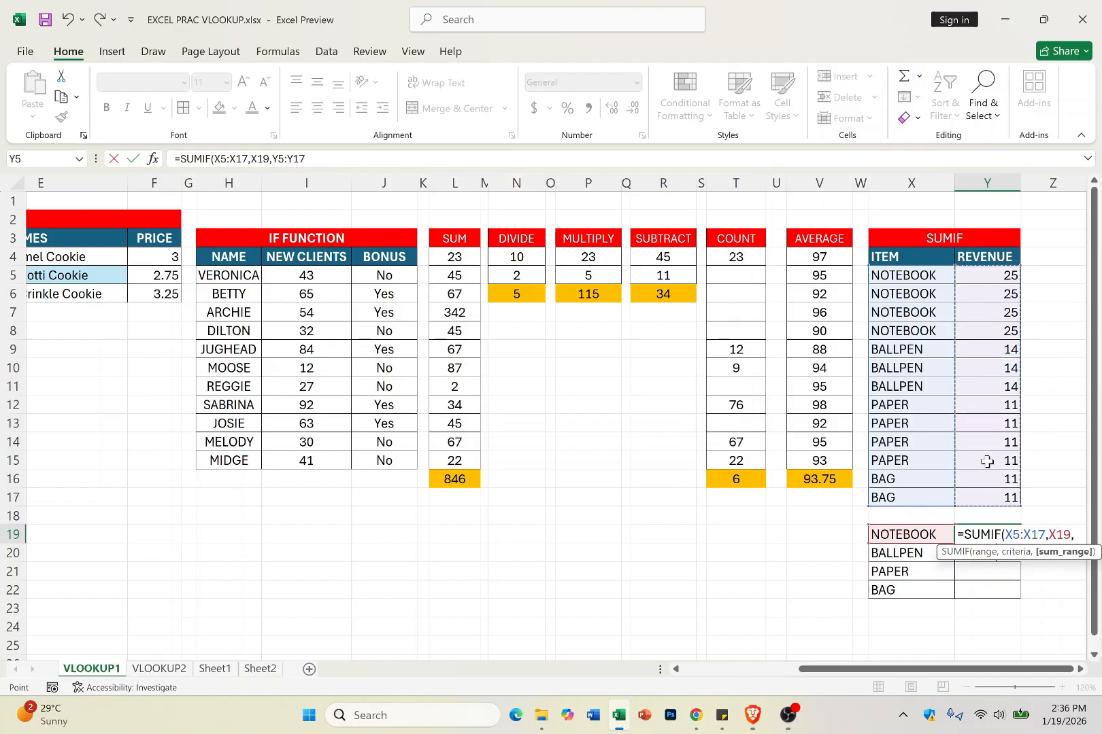
type(")")
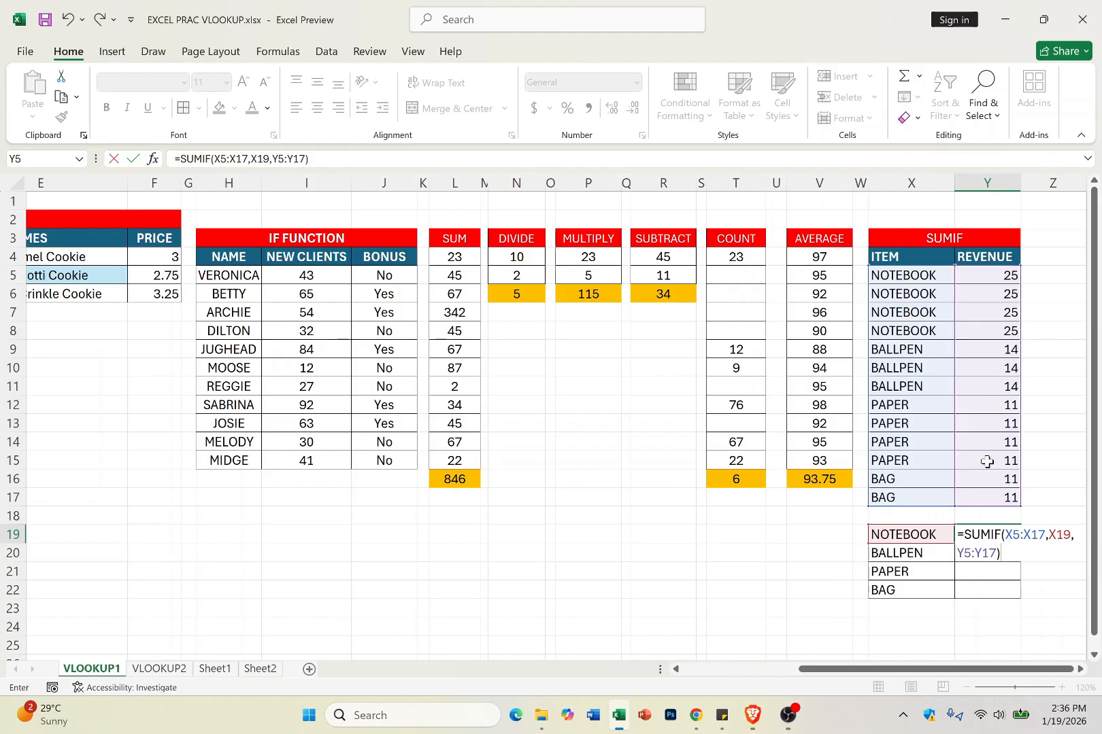
key("Return")
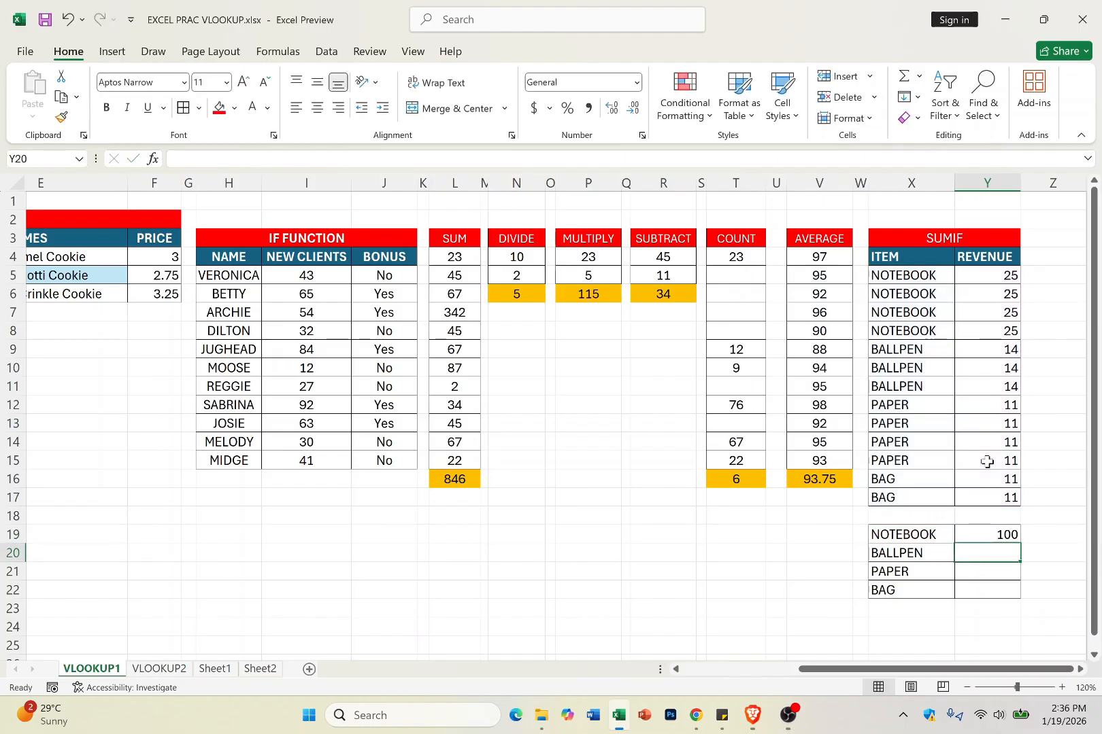
Check the NOTEBOOK total against the revenues in Y5:Y8 and fill the SUMIF formula from Y19 down to Y22.
left_click(967, 538)
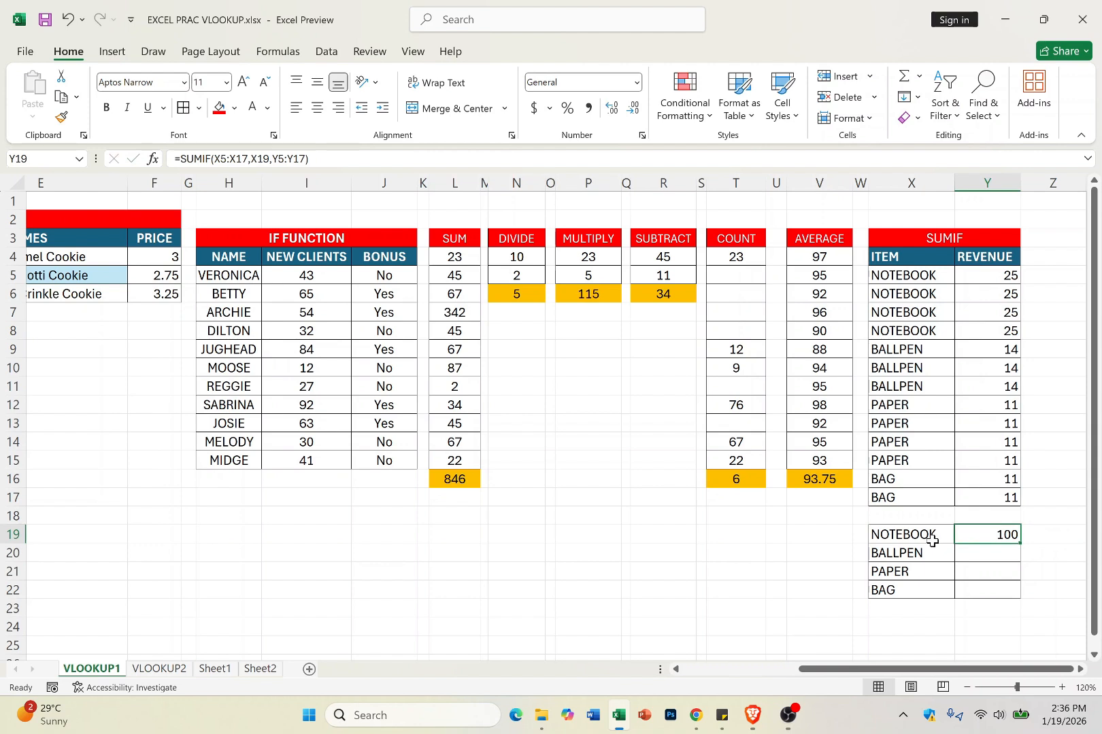
left_click(935, 538)
left_click(1005, 534)
left_click_drag(1010, 278, 993, 330)
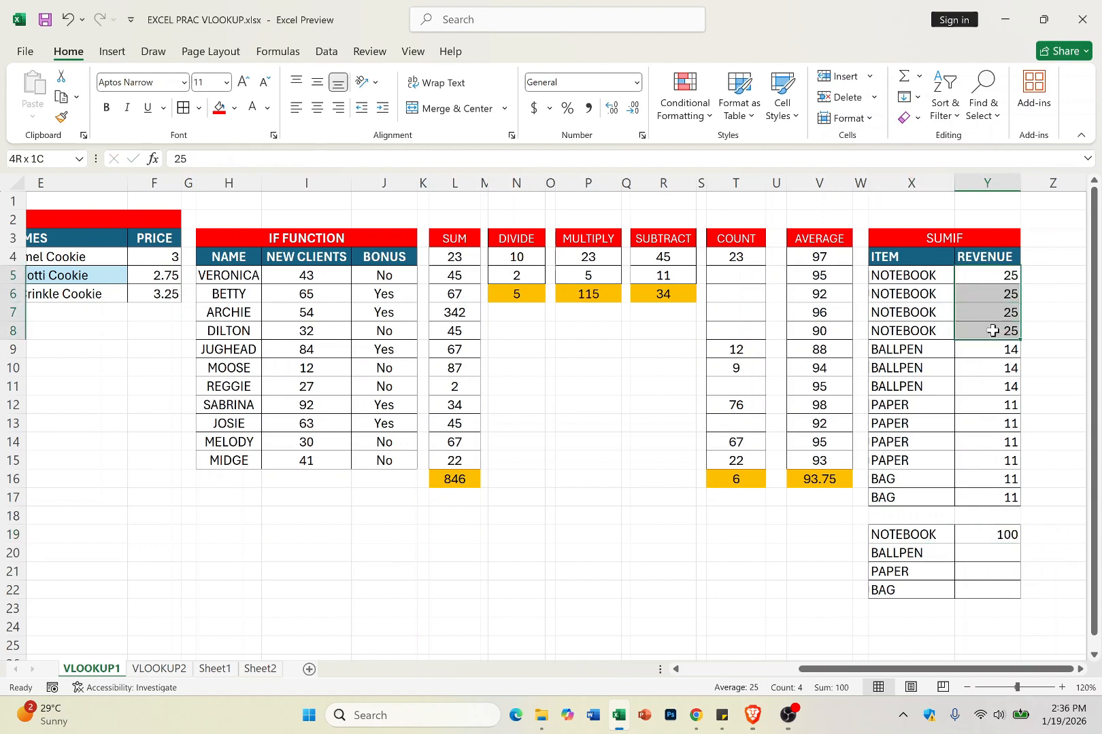
left_click(1005, 535)
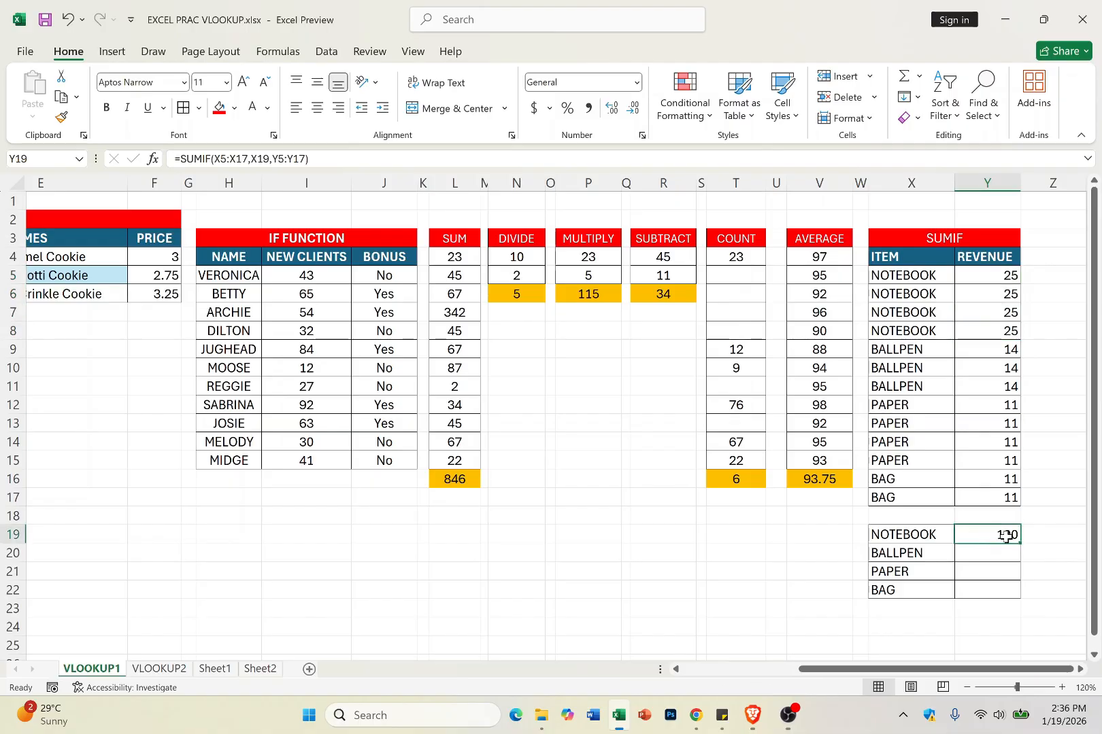
left_click_drag(1025, 543, 1020, 598)
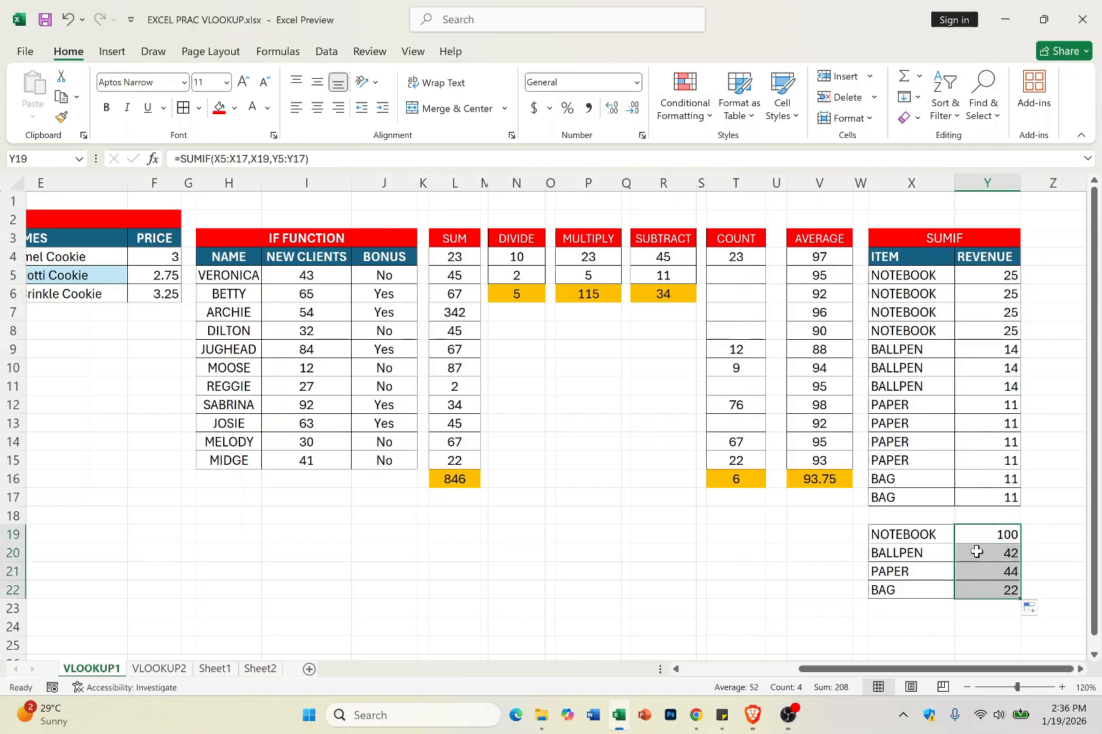
Check the BALLPEN, PAPER and BAG totals in Y20:Y22 against their item revenues in Y9:Y17.
left_click(977, 552)
left_click(914, 556)
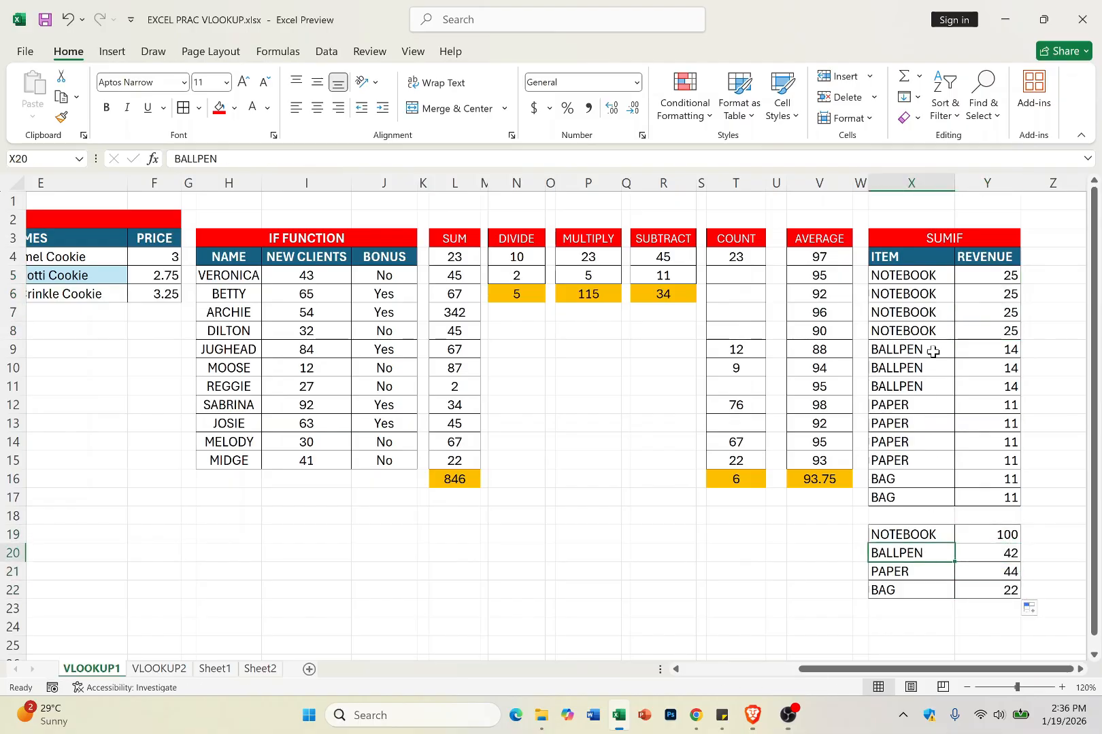
left_click(994, 351)
left_click_drag(994, 351, 997, 491)
left_click(995, 574)
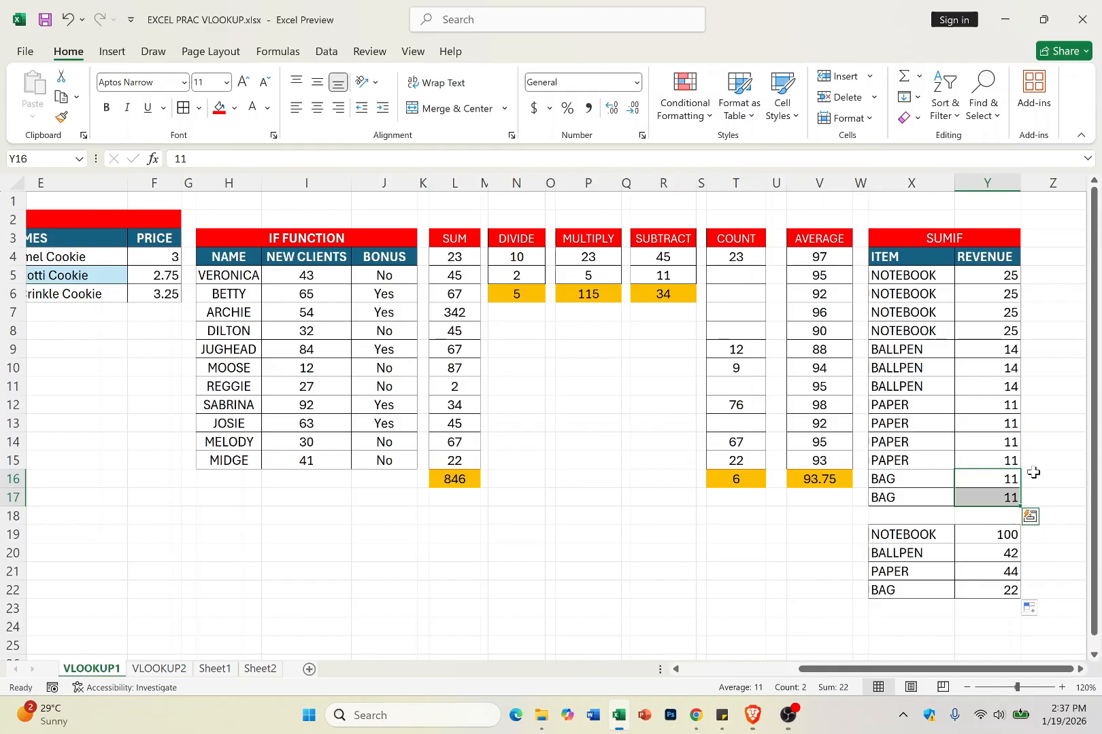
left_click(1044, 455)
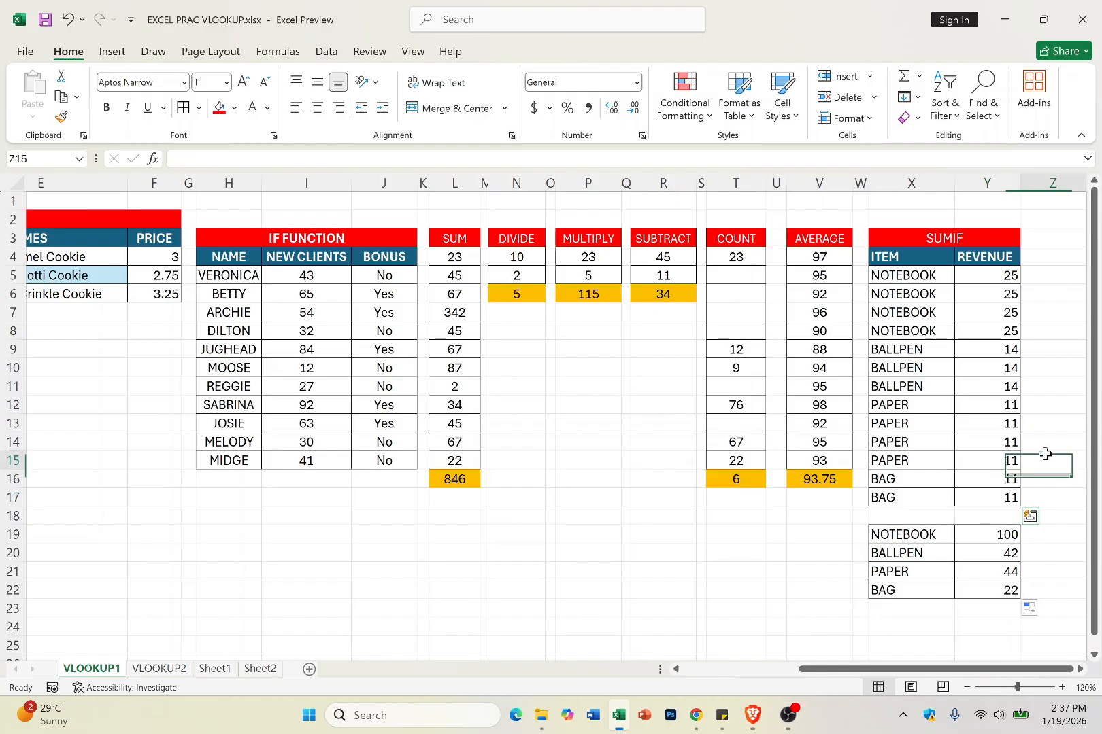
Review the completed function tables across the VLOOKUP1 sheet, from SUMIF back to the VLOOKUP and IF tables.
left_click(934, 238)
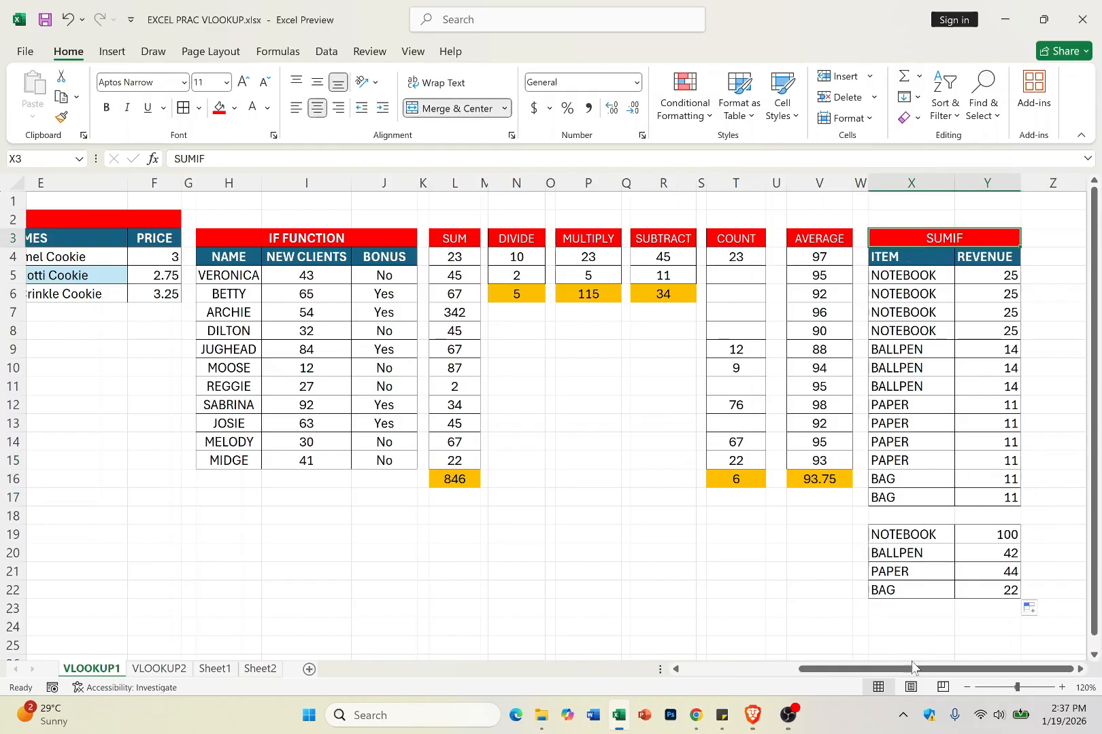
left_click_drag(908, 669, 747, 652)
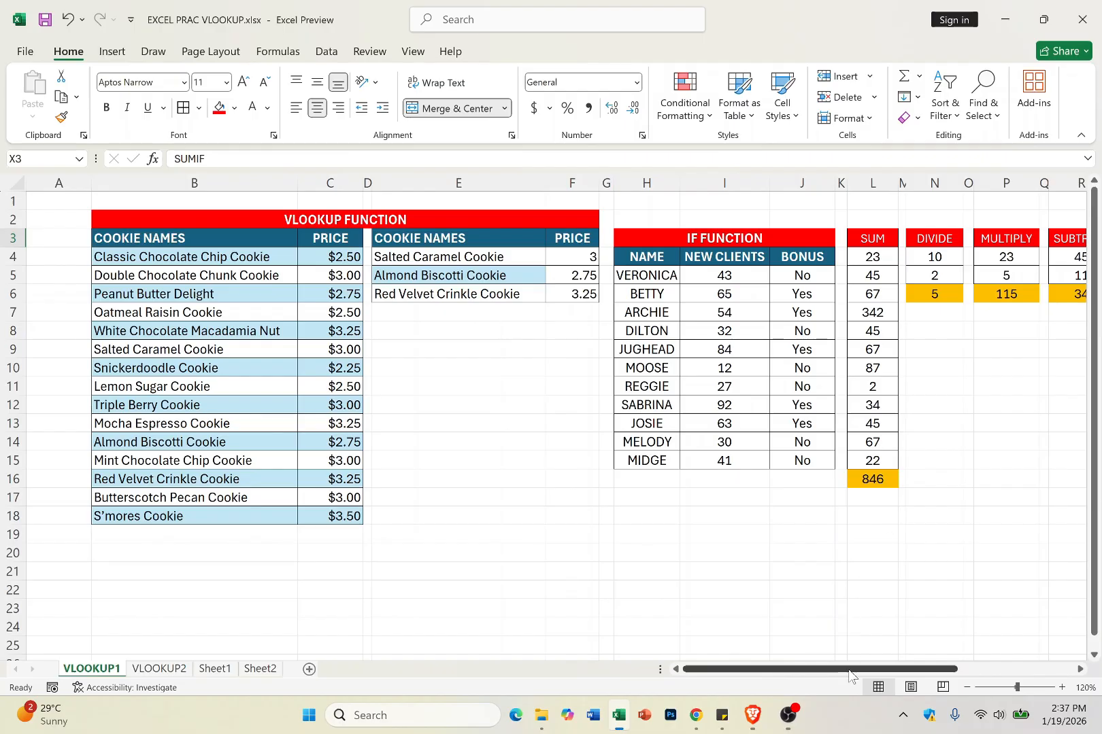
left_click_drag(848, 669, 807, 611)
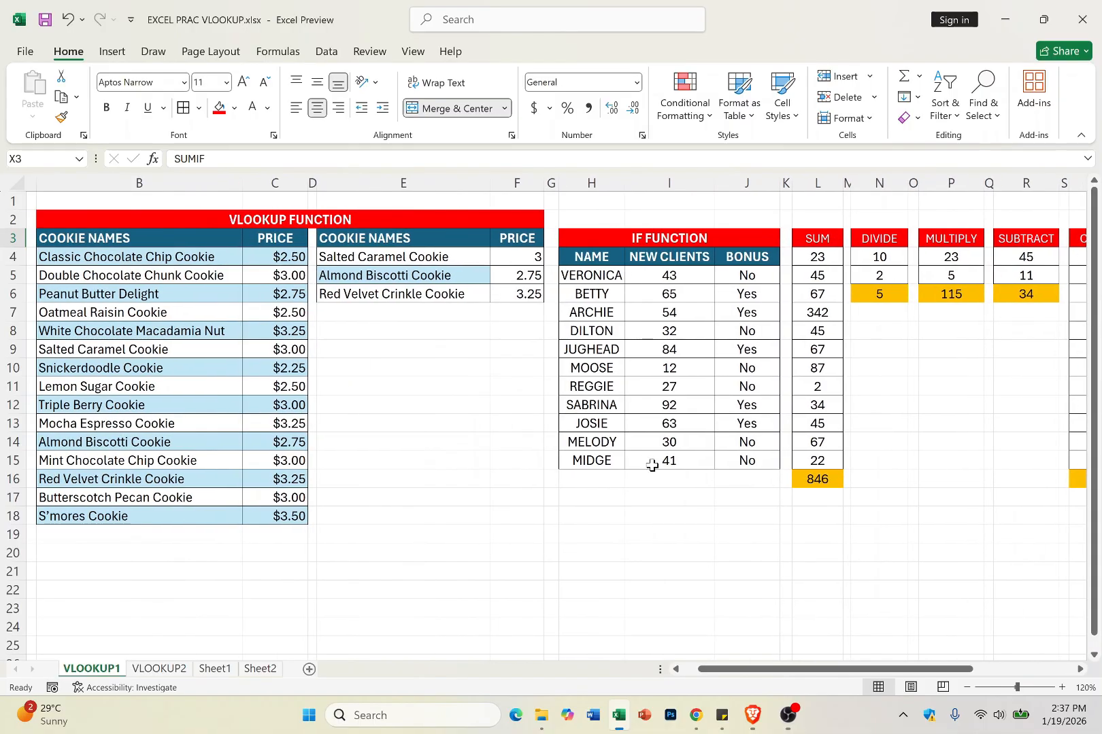